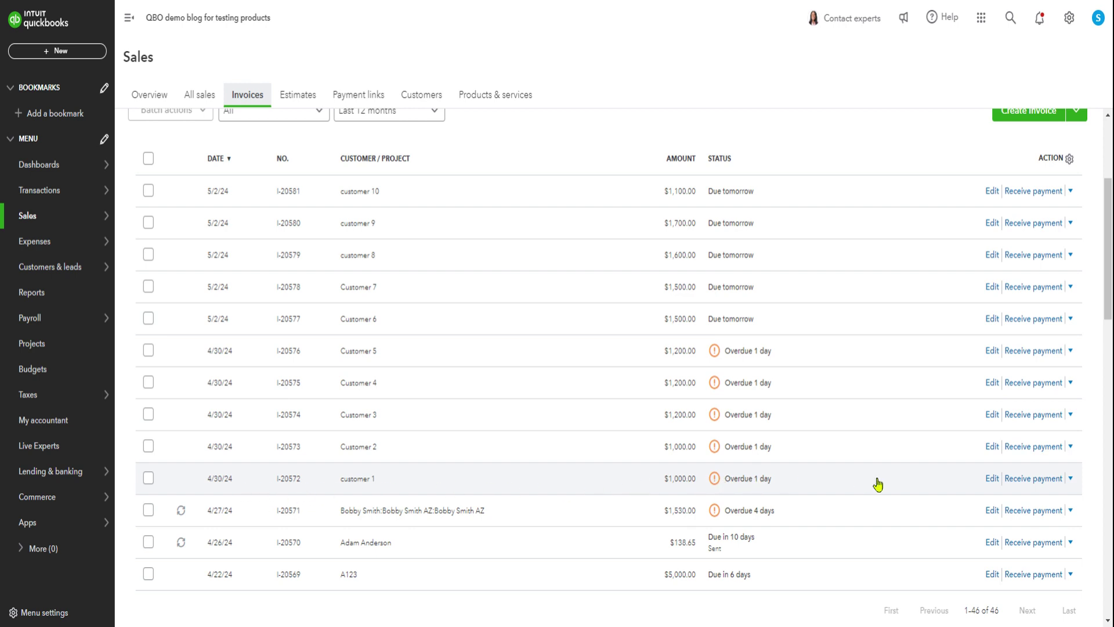
# - Open customer 1's $1,000.00 invoice dated 4/30/24 for editing, review its header details, and close it
pyautogui.click(992, 481)
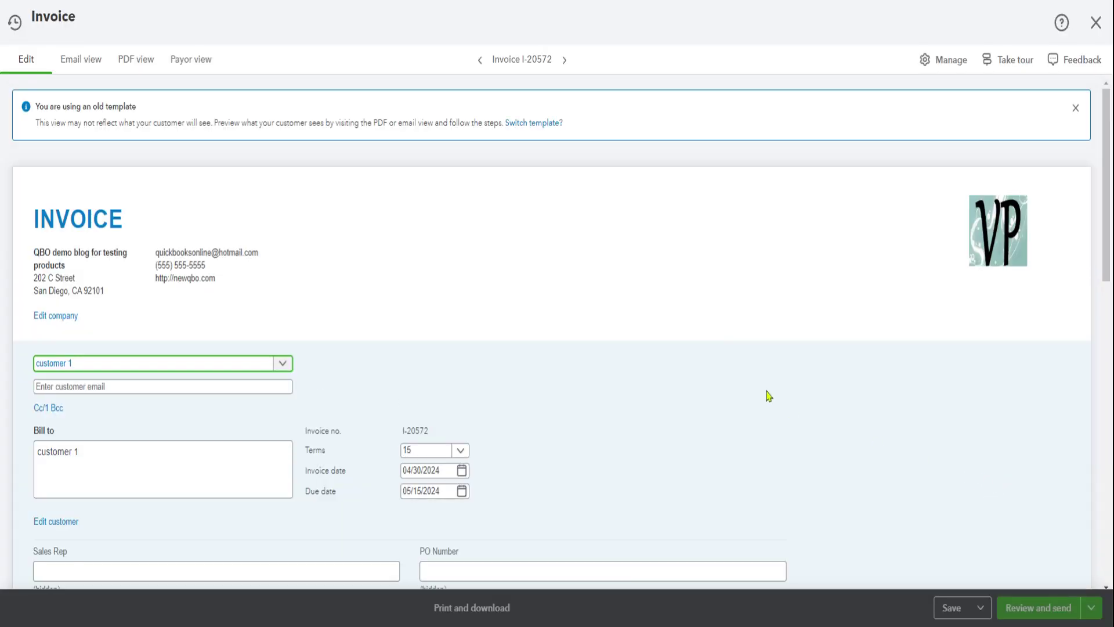
pyautogui.scroll(-1, 650, 311)
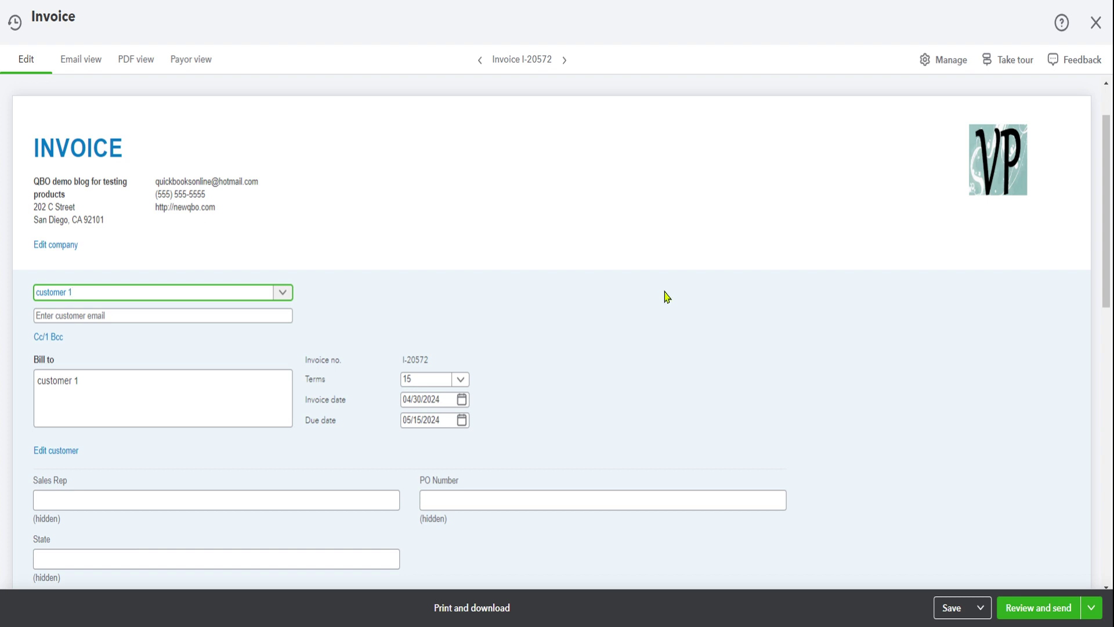
pyautogui.click(1096, 22)
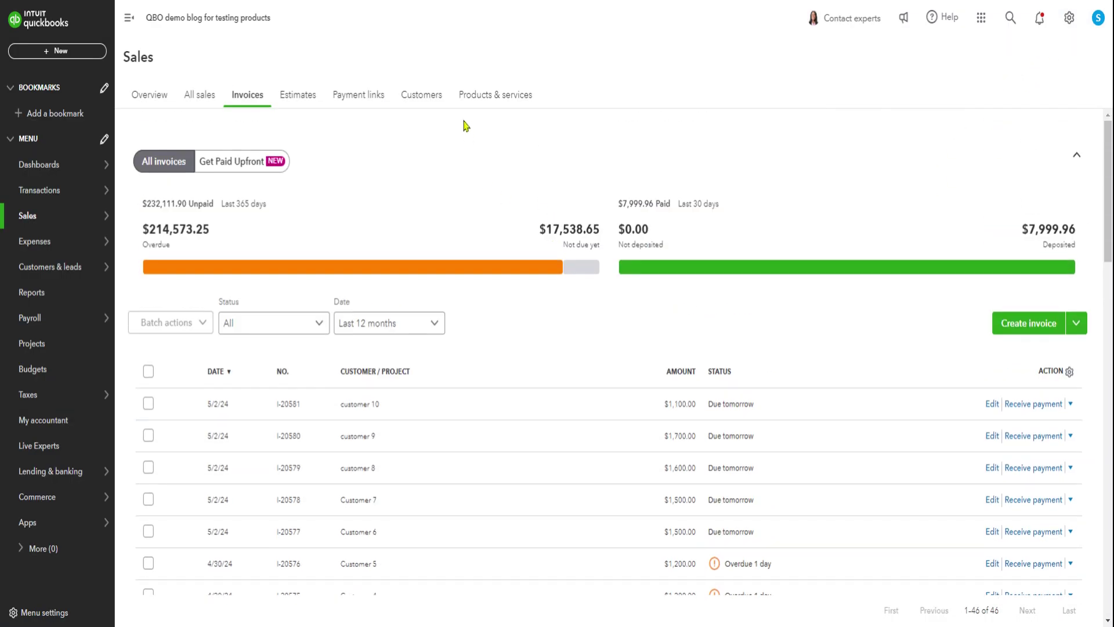
# - Search the customer list for "cus" and open the record of customer 1
pyautogui.click(422, 102)
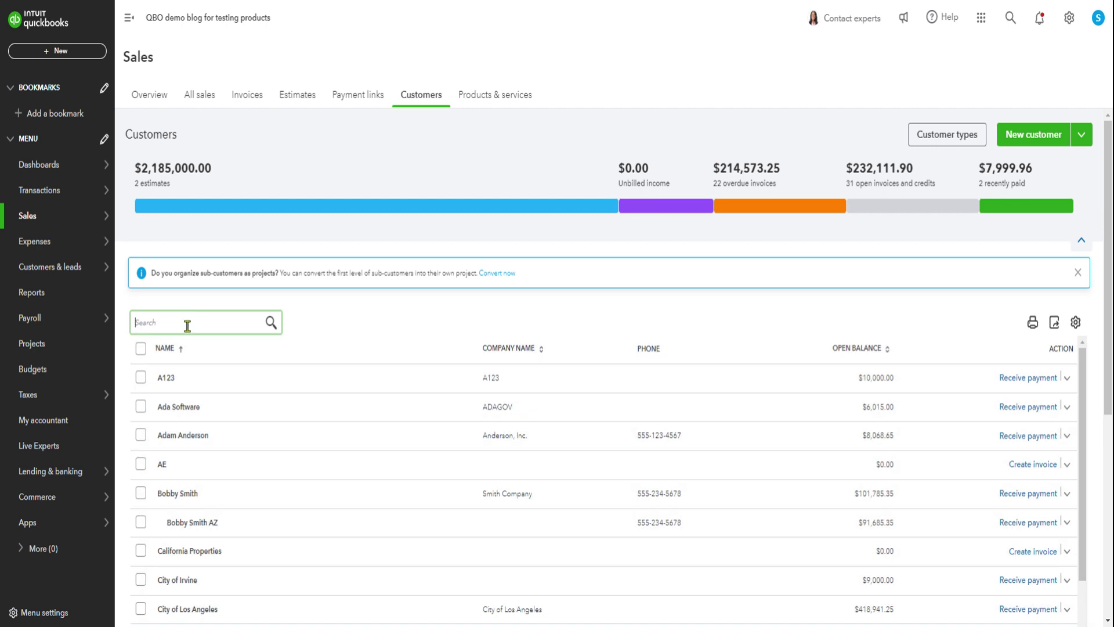
pyautogui.write('cus')
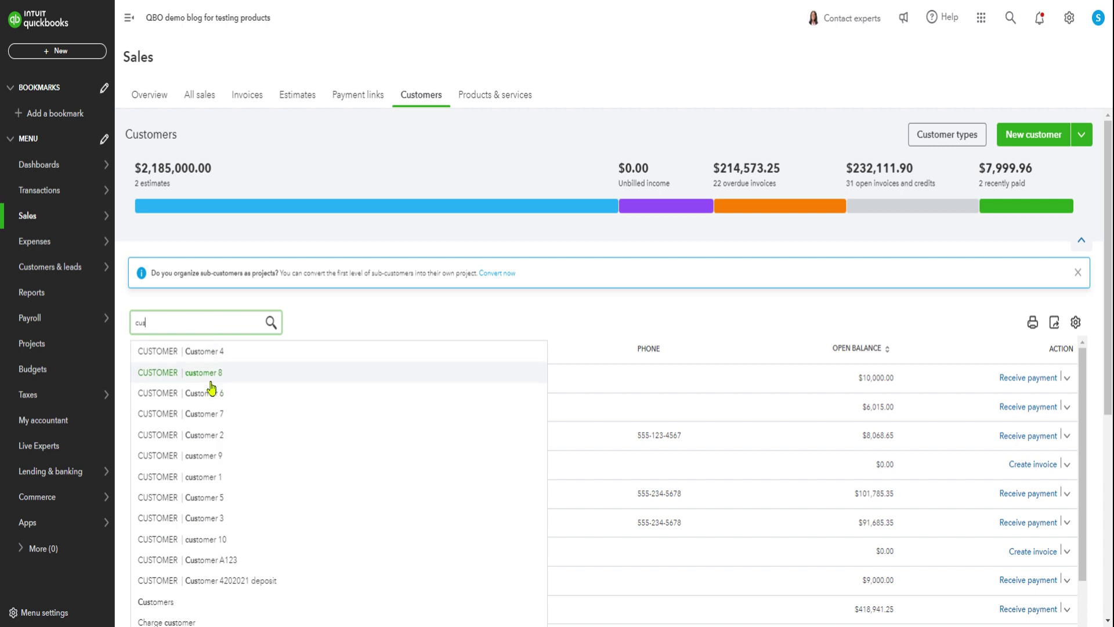
pyautogui.click(217, 484)
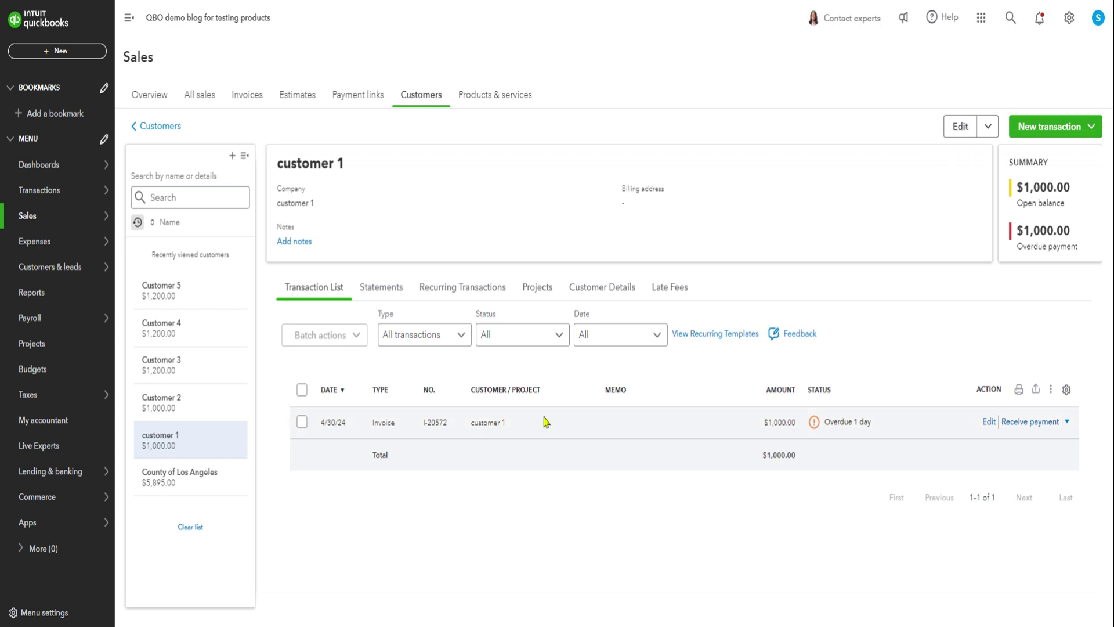
# - Review customer 1's contact, address, notes and payment details in the edit form, and close it without changes
pyautogui.click(958, 125)
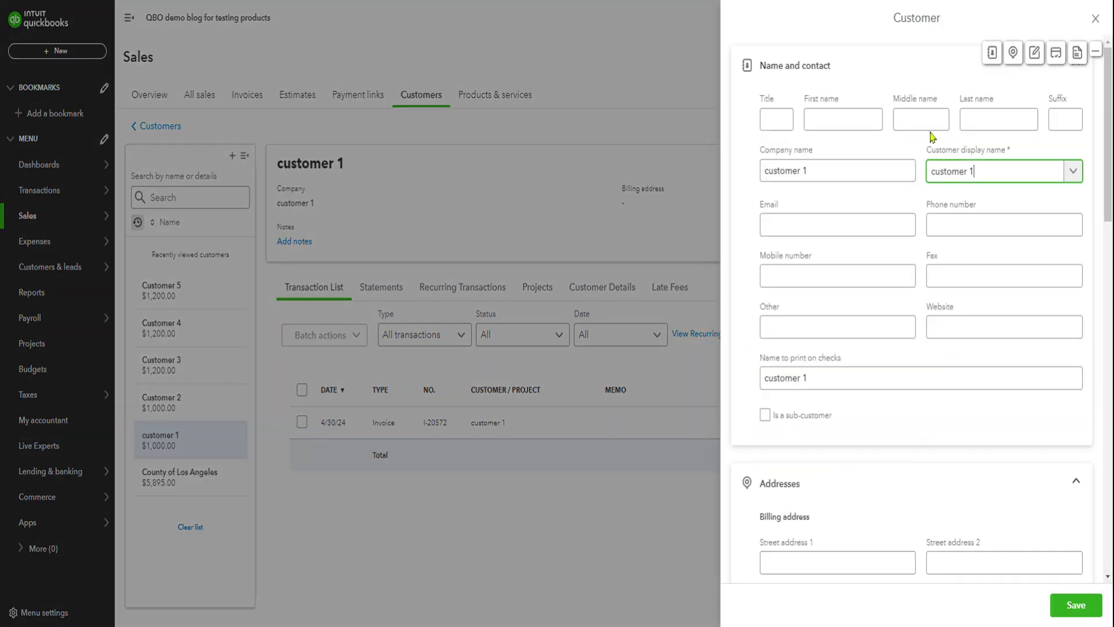
pyautogui.scroll(-1, 945, 347)
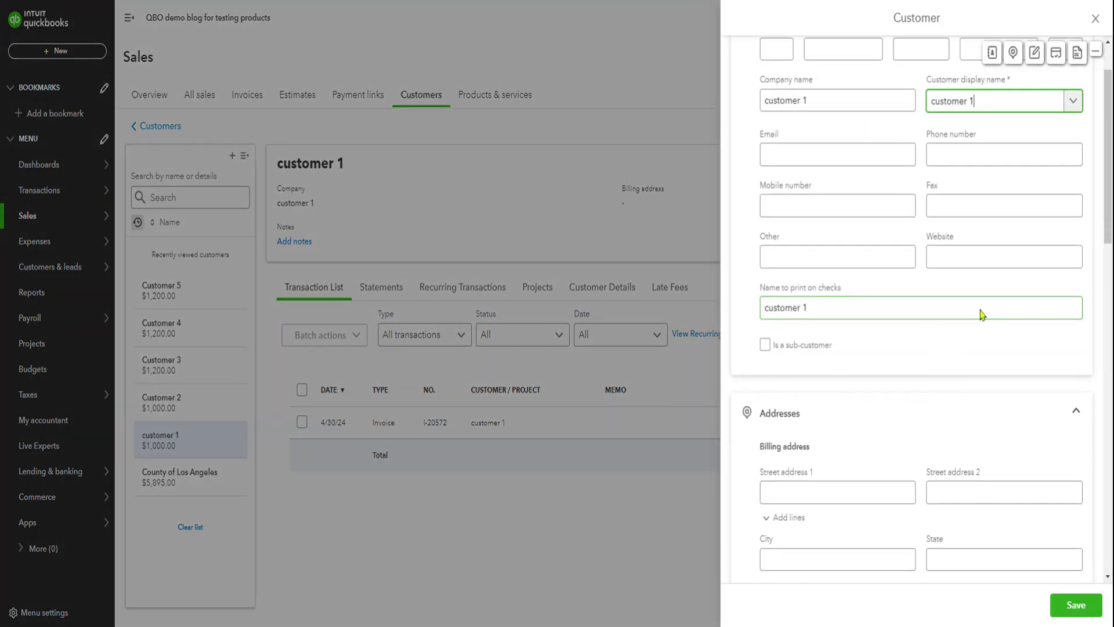
pyautogui.scroll(-10, 945, 216)
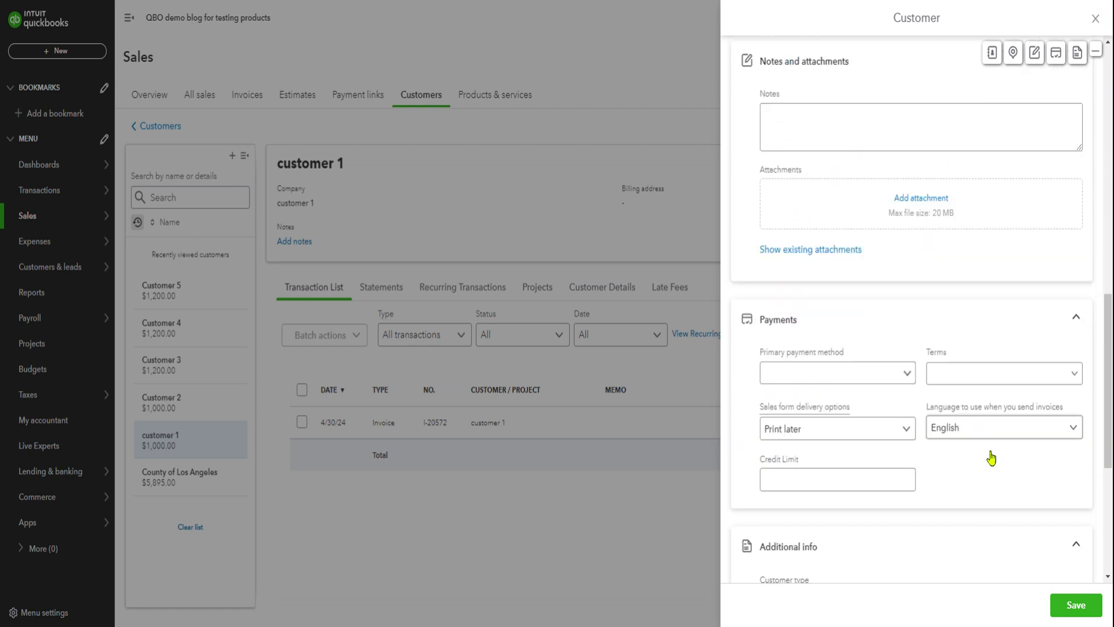
pyautogui.scroll(10, 991, 458)
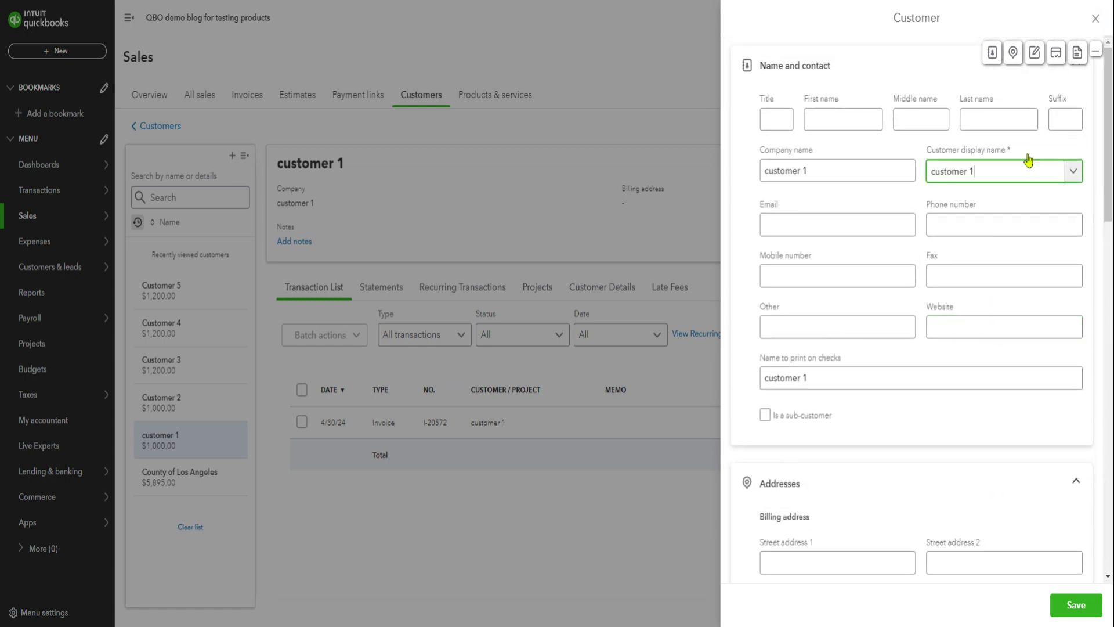
pyautogui.click(1095, 19)
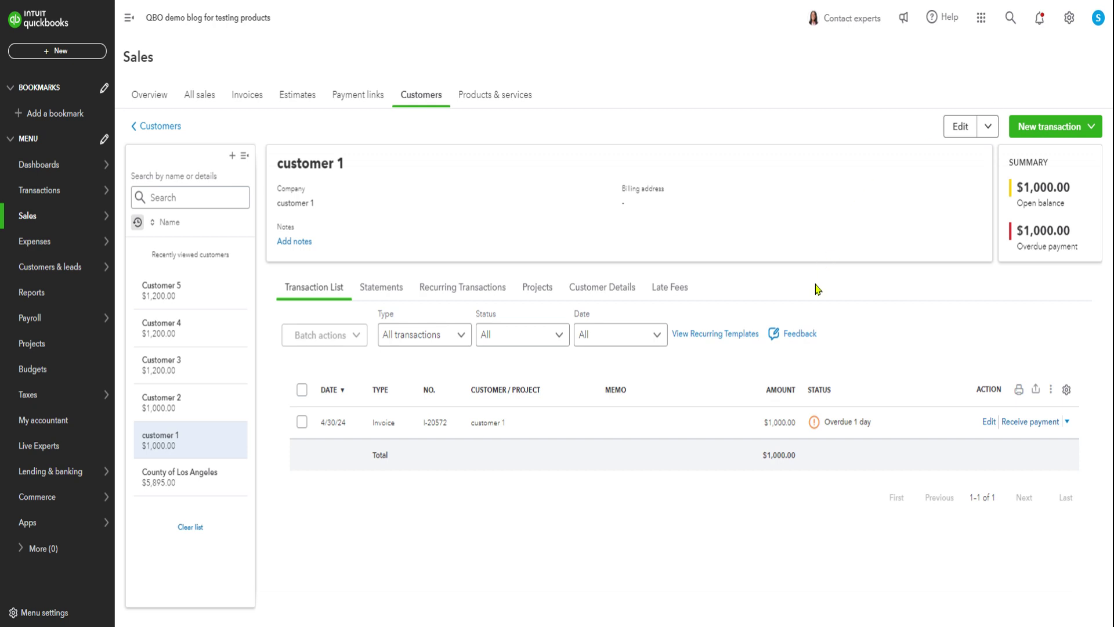
# - Open the summary of customer 1's invoice and show the additional actions available for it
pyautogui.click(621, 428)
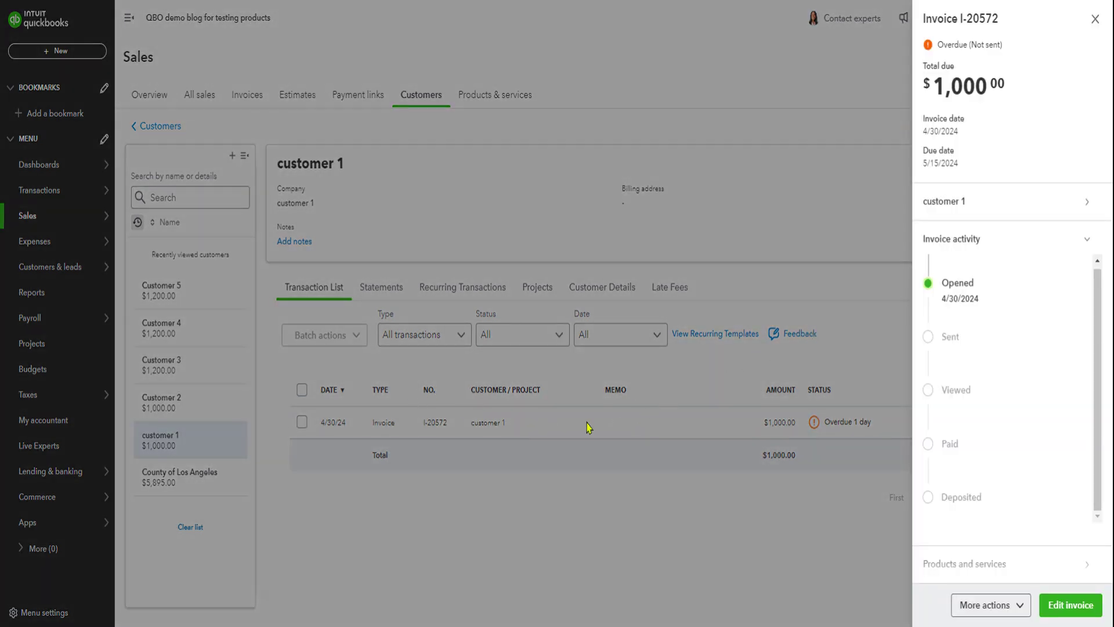
pyautogui.click(392, 432)
pyautogui.click(386, 430)
pyautogui.click(1019, 613)
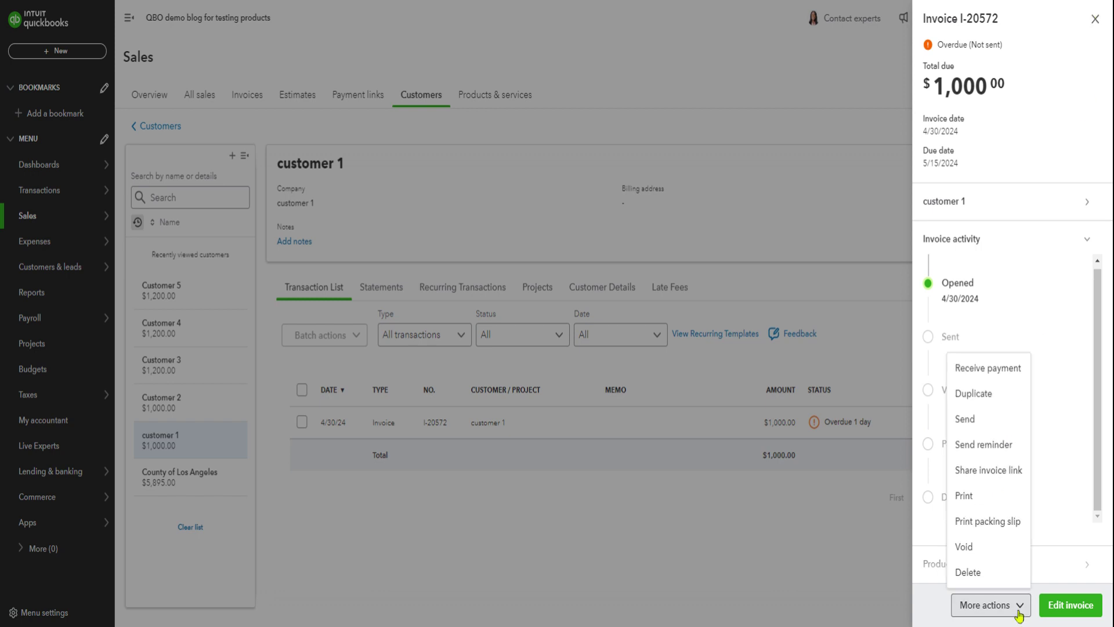
# - Open customer 1's invoice in full, examine its terms, dates and product or service line, and close it
pyautogui.click(1070, 605)
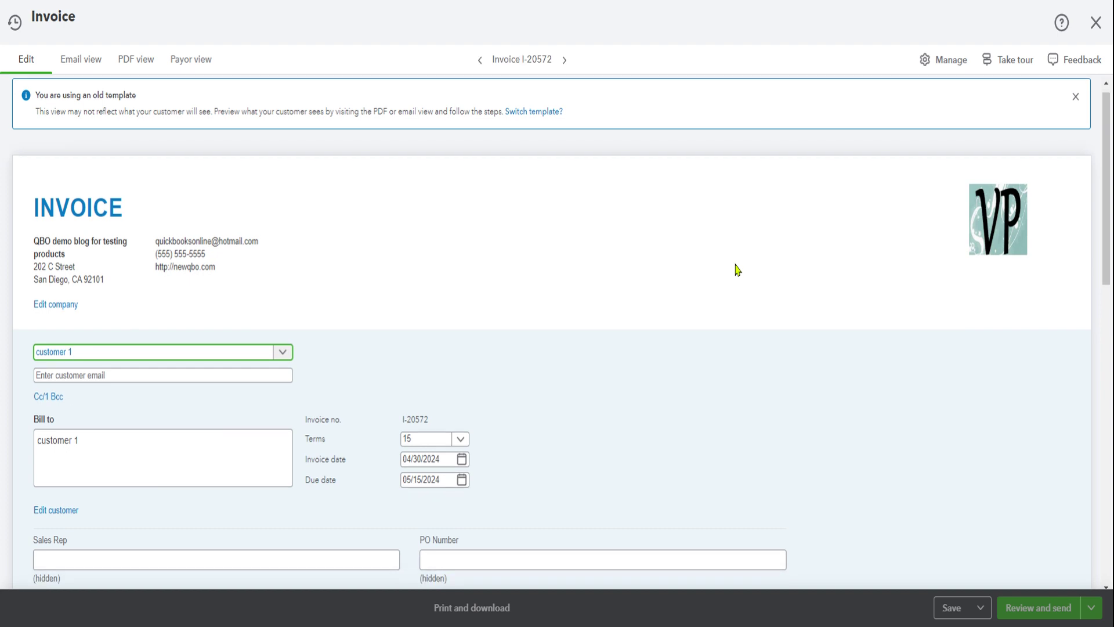
pyautogui.scroll(-3, 735, 270)
pyautogui.scroll(1, 134, 215)
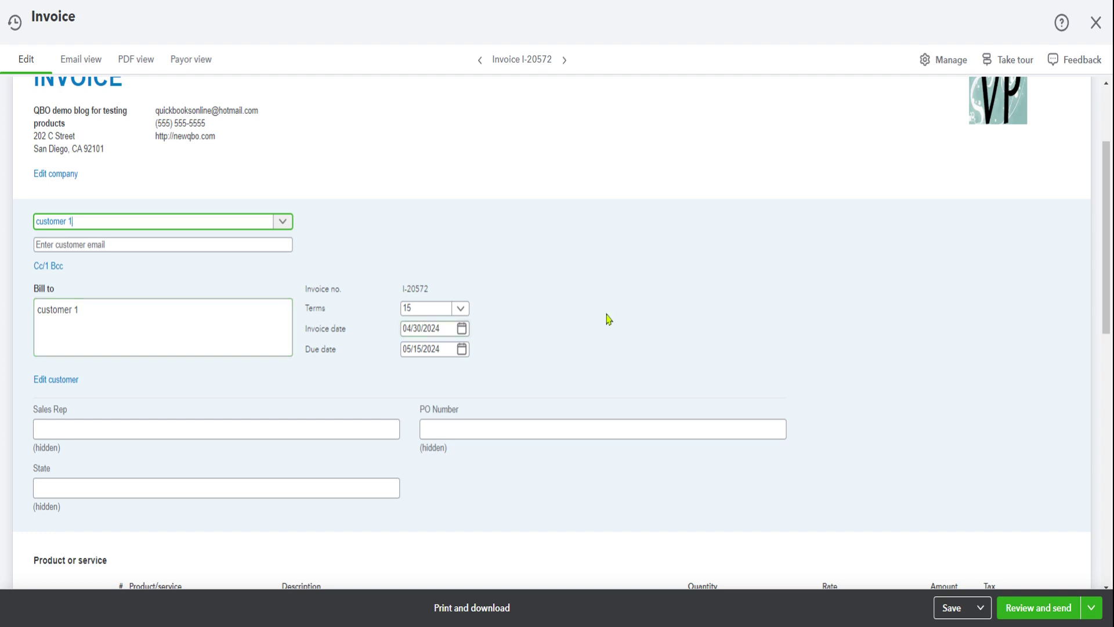
pyautogui.scroll(-4, 606, 318)
pyautogui.scroll(-1, 607, 319)
pyautogui.click(124, 333)
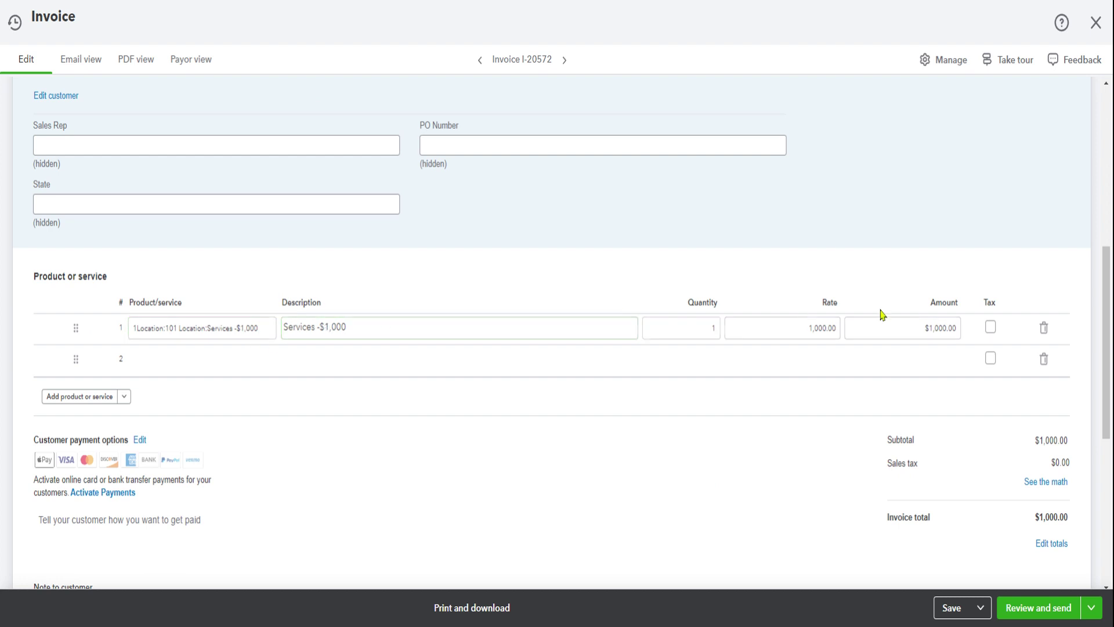
pyautogui.click(1057, 185)
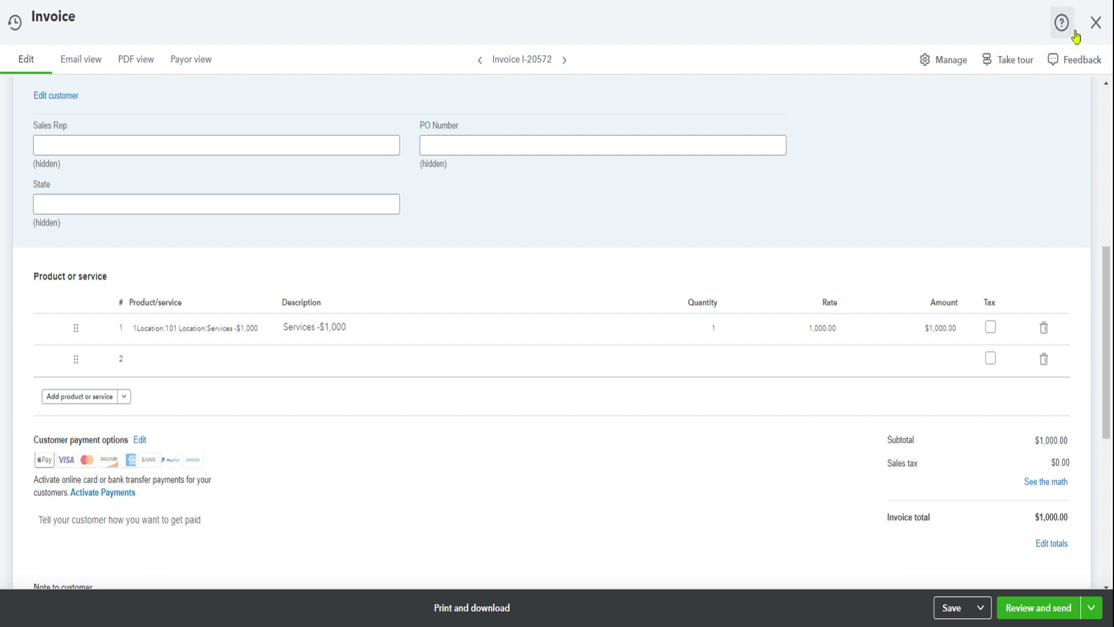
pyautogui.click(1095, 22)
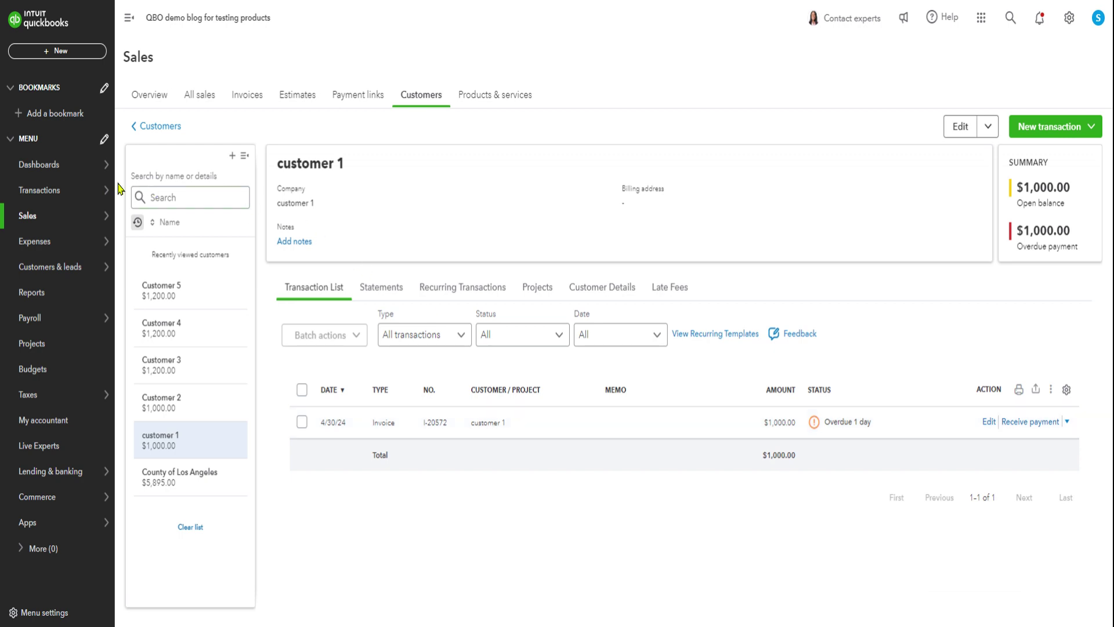
# - Return to the invoice list and review the customers' open and overdue invoices
pyautogui.moveTo(65, 197)
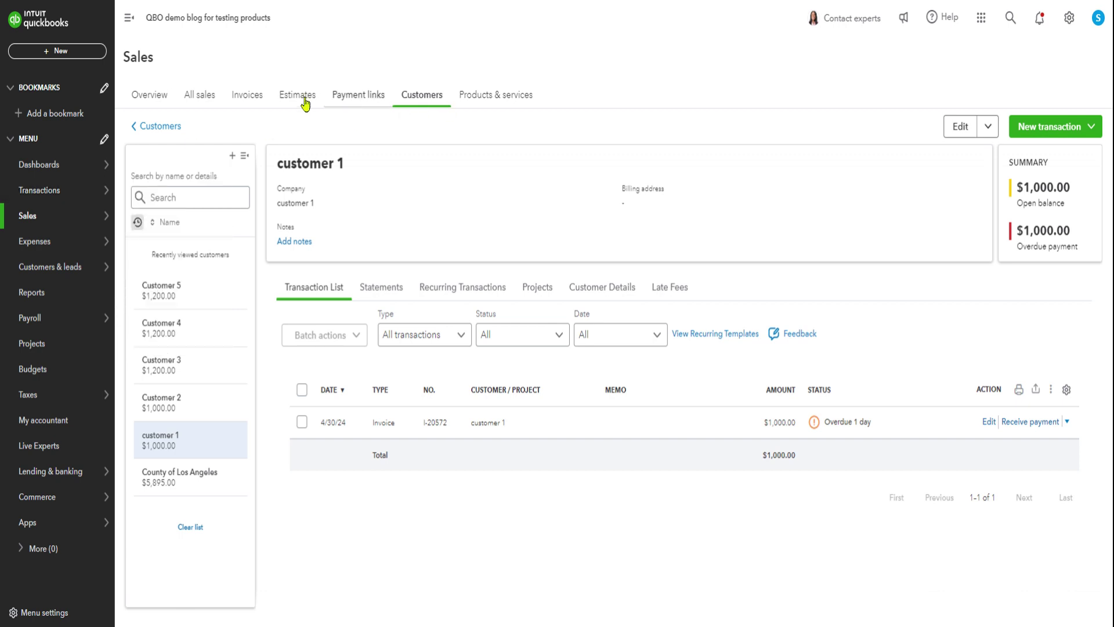
pyautogui.click(237, 100)
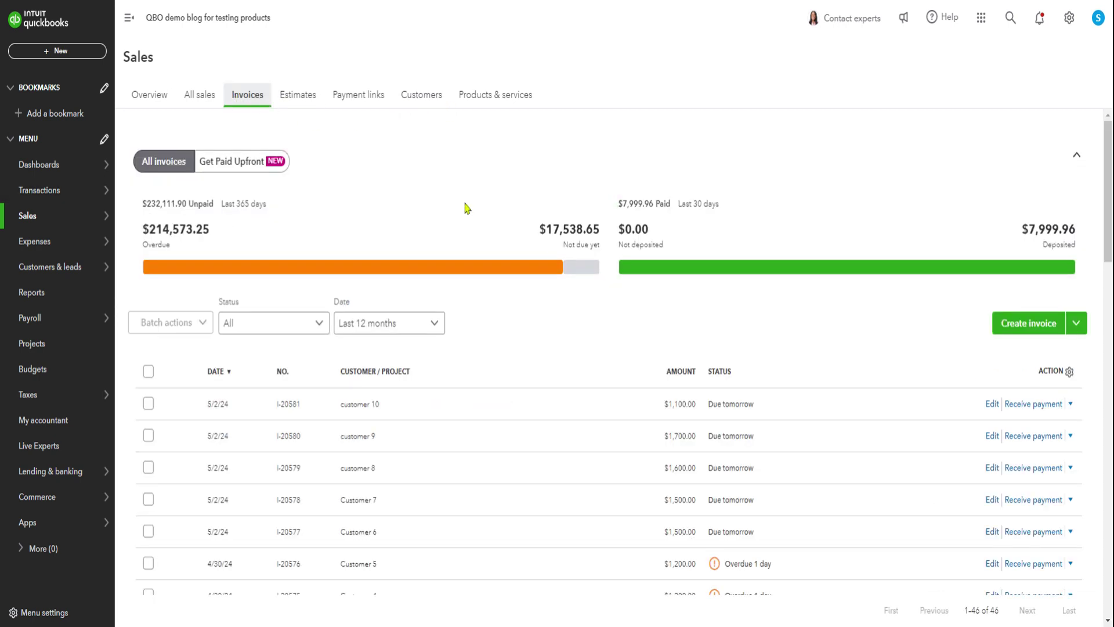
pyautogui.scroll(-5, 640, 462)
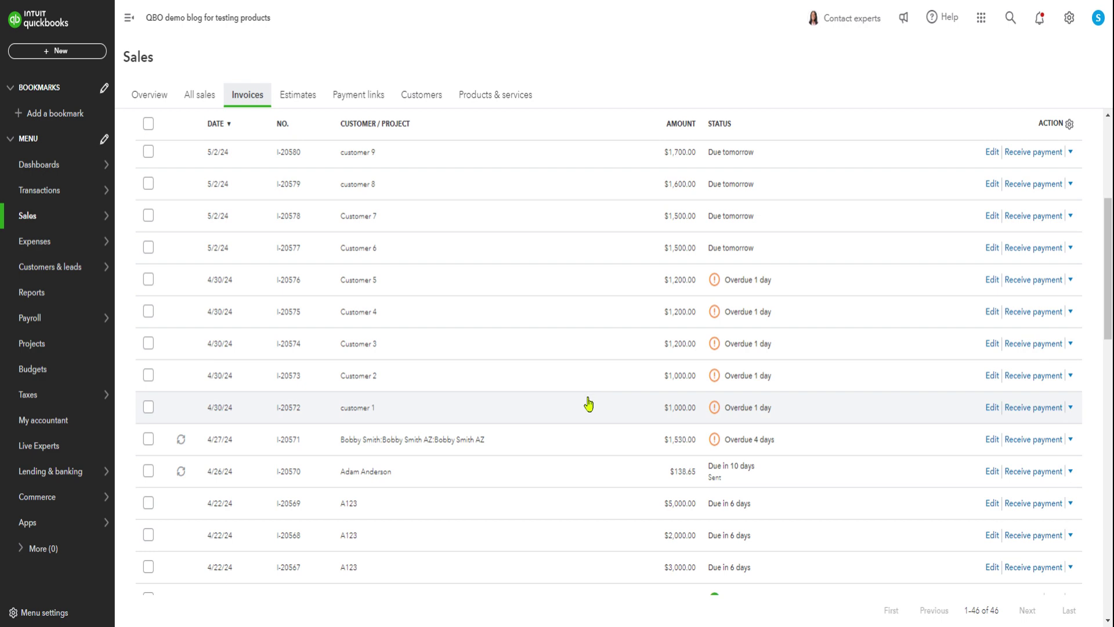
pyautogui.scroll(2, 588, 404)
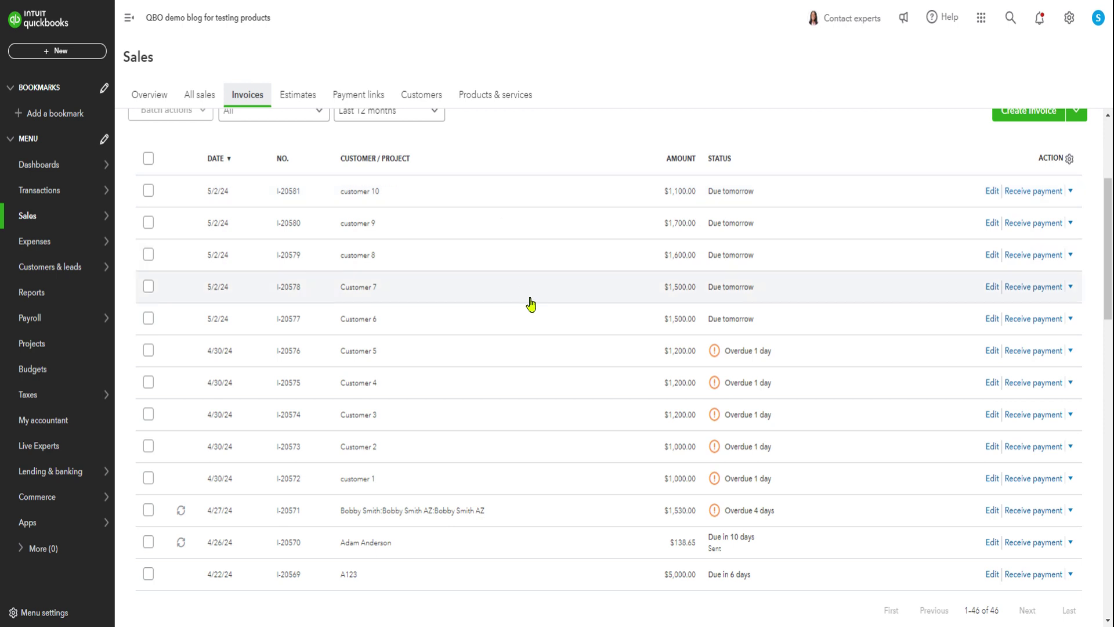
pyautogui.moveTo(47, 218)
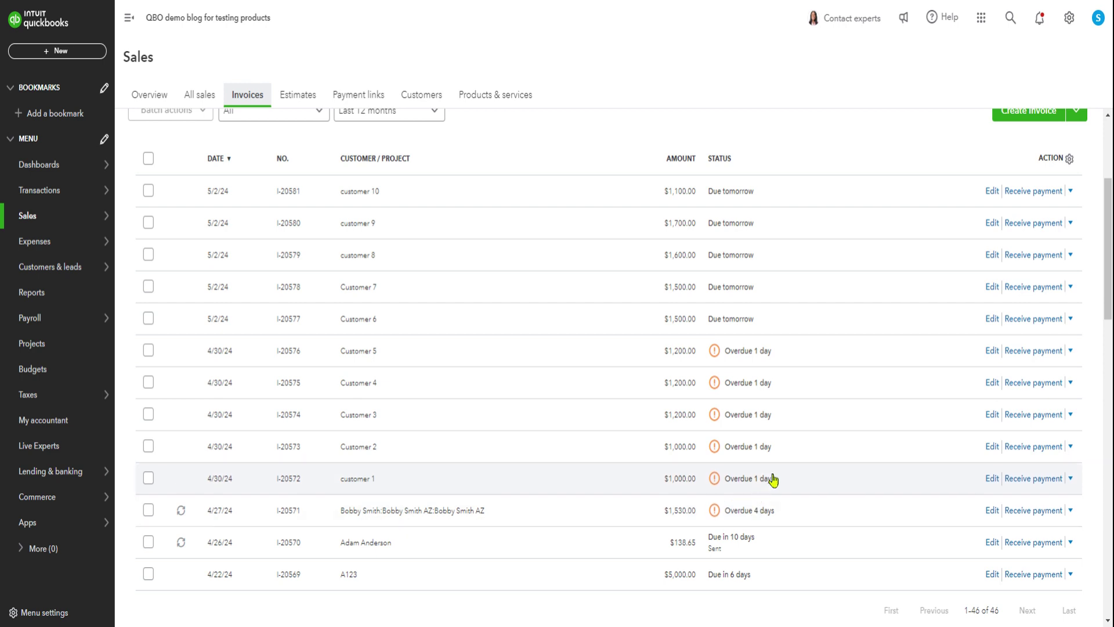
# - Start receiving payment for customer 1's invoice, choosing Bank of America Checking as the deposit account
pyautogui.click(1034, 479)
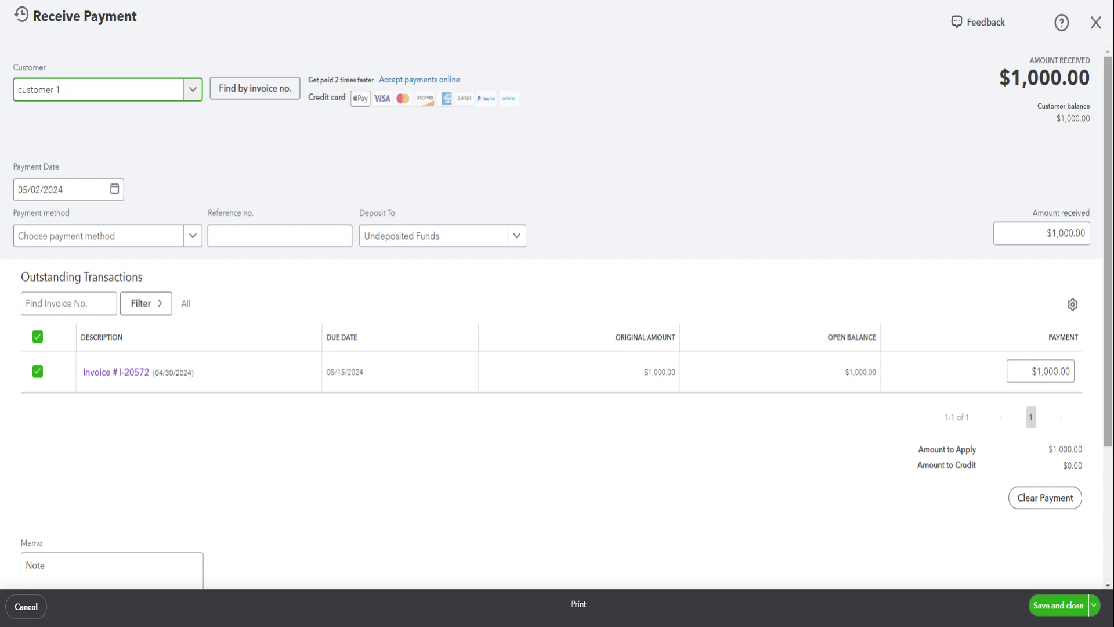
pyautogui.click(517, 236)
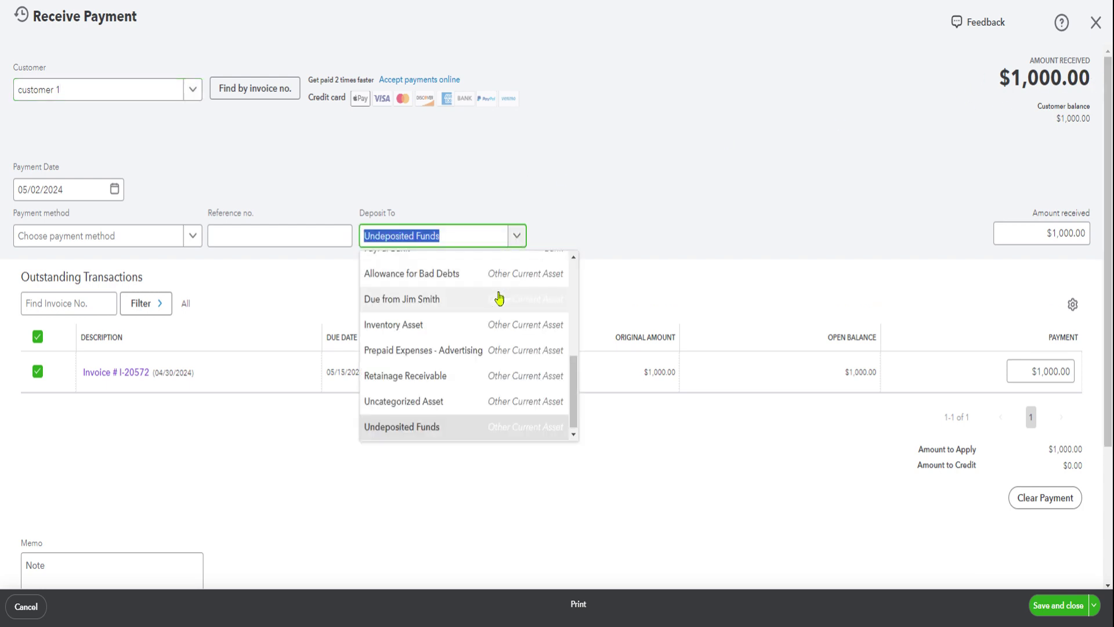
pyautogui.scroll(10, 499, 298)
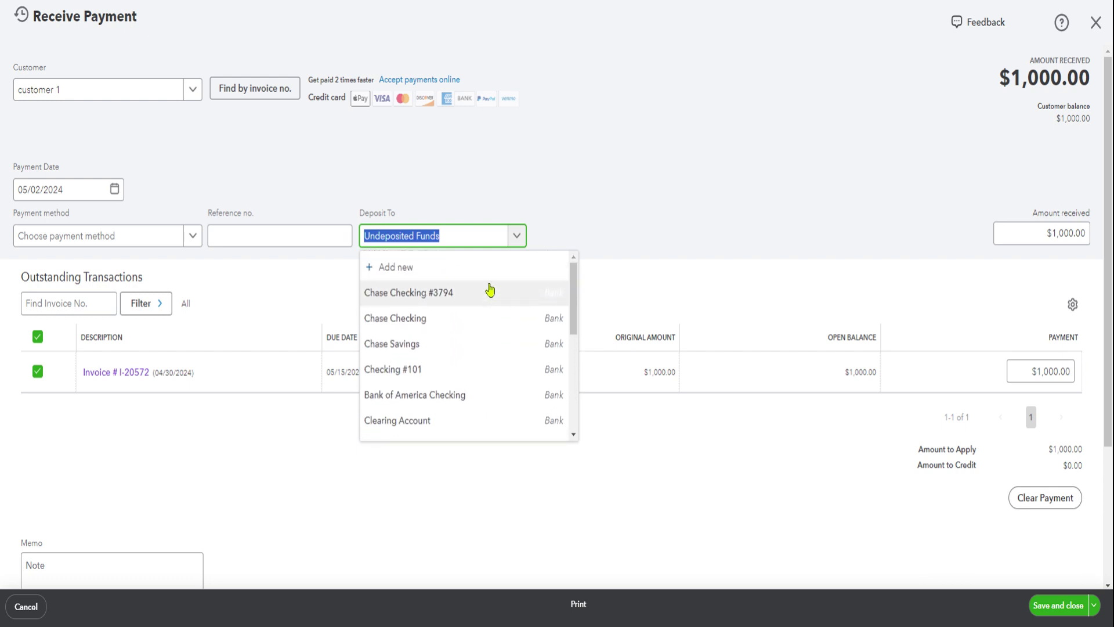
pyautogui.click(459, 400)
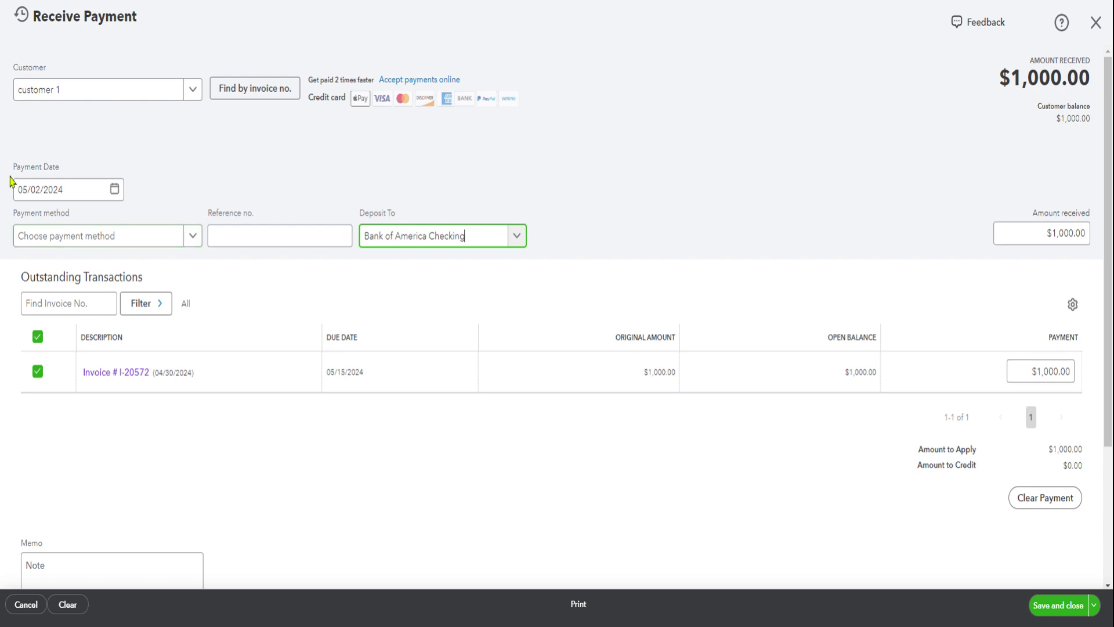
# - Show the calendar for the payment date, and leave the payment form without saving
pyautogui.click(115, 191)
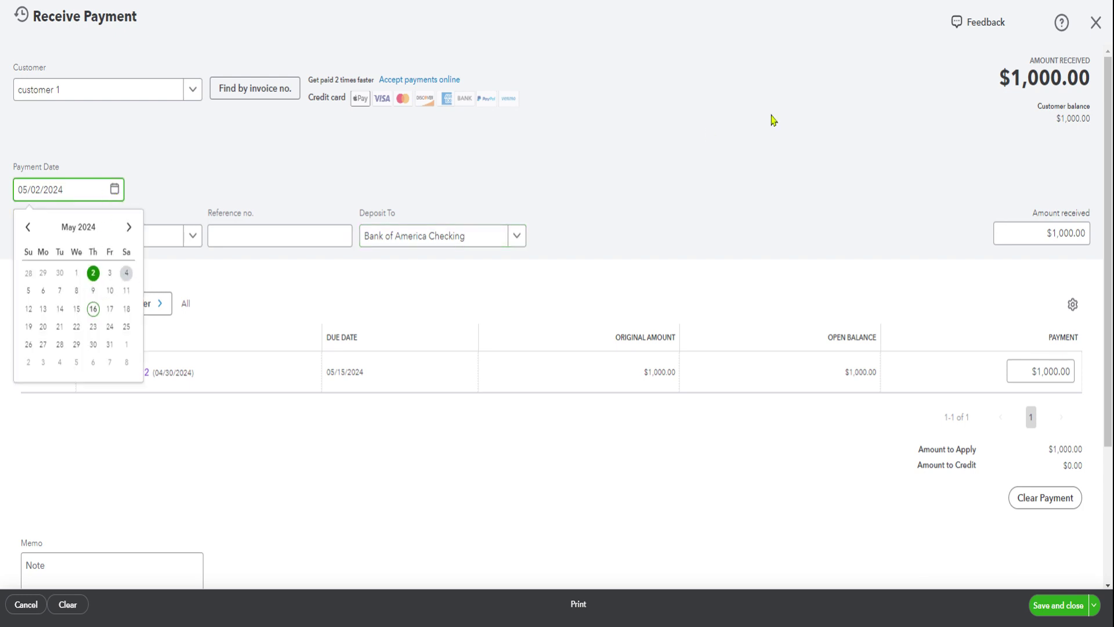
pyautogui.click(1096, 26)
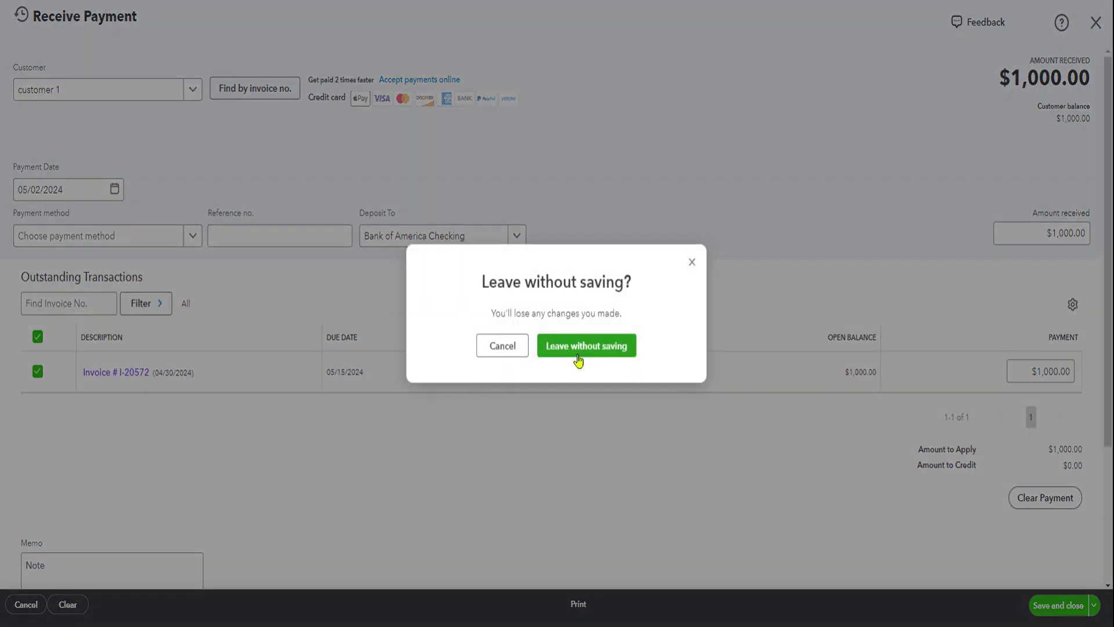
pyautogui.click(580, 357)
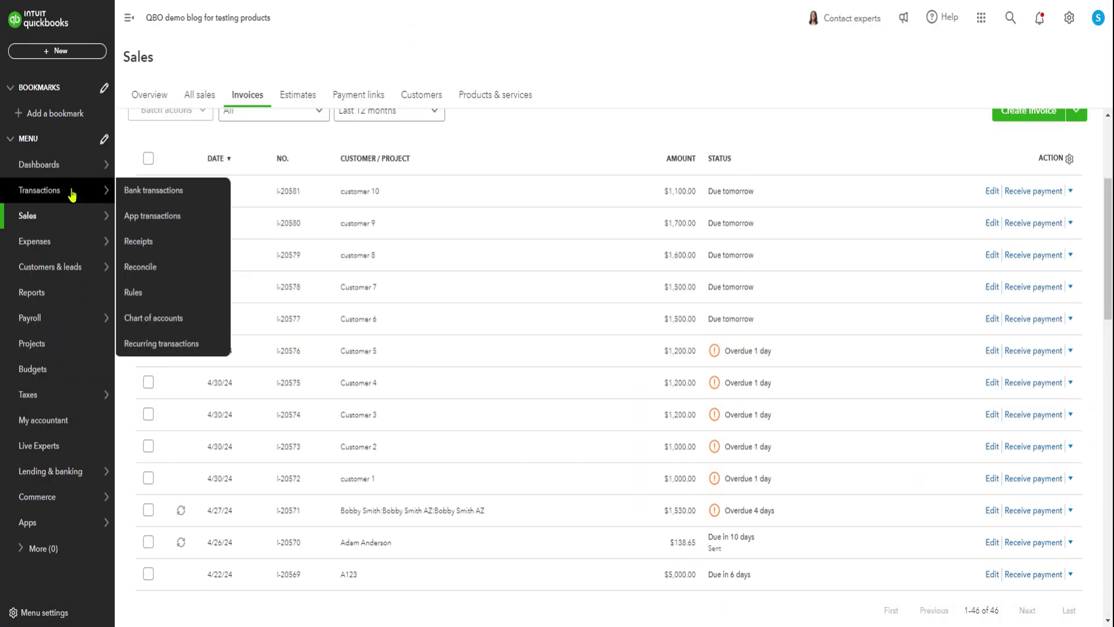
# - Open the bank transactions and show the Bank of America Checking items for review
pyautogui.click(132, 191)
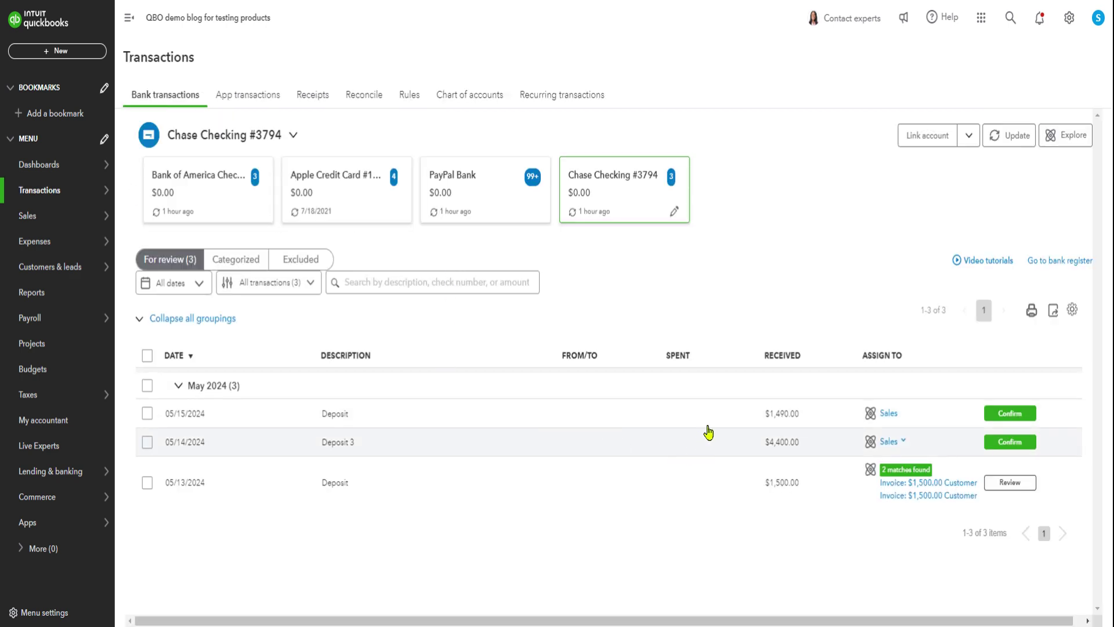
pyautogui.click(206, 187)
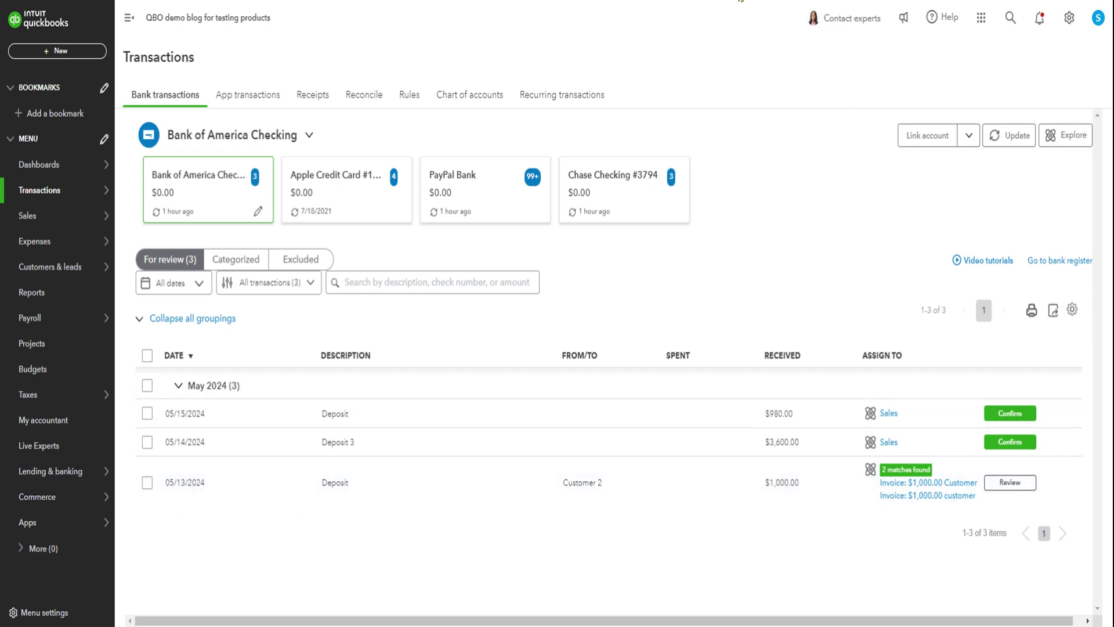
# - Go back to the sales invoice list and bring customer 1's and Customer 2's invoices into view
pyautogui.moveTo(60, 217)
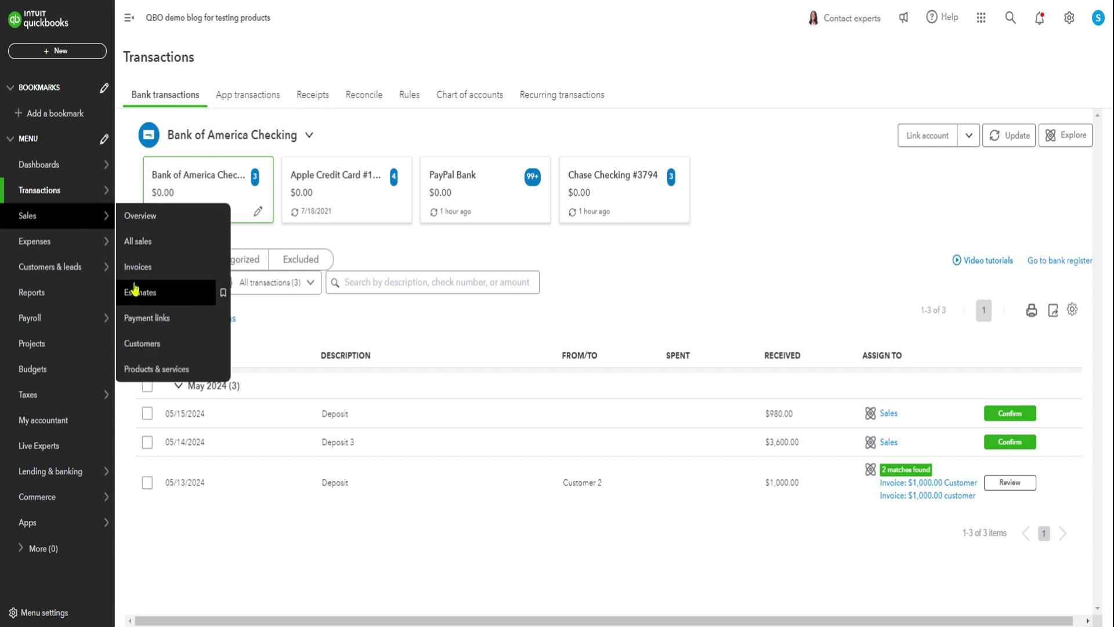
pyautogui.moveTo(76, 256)
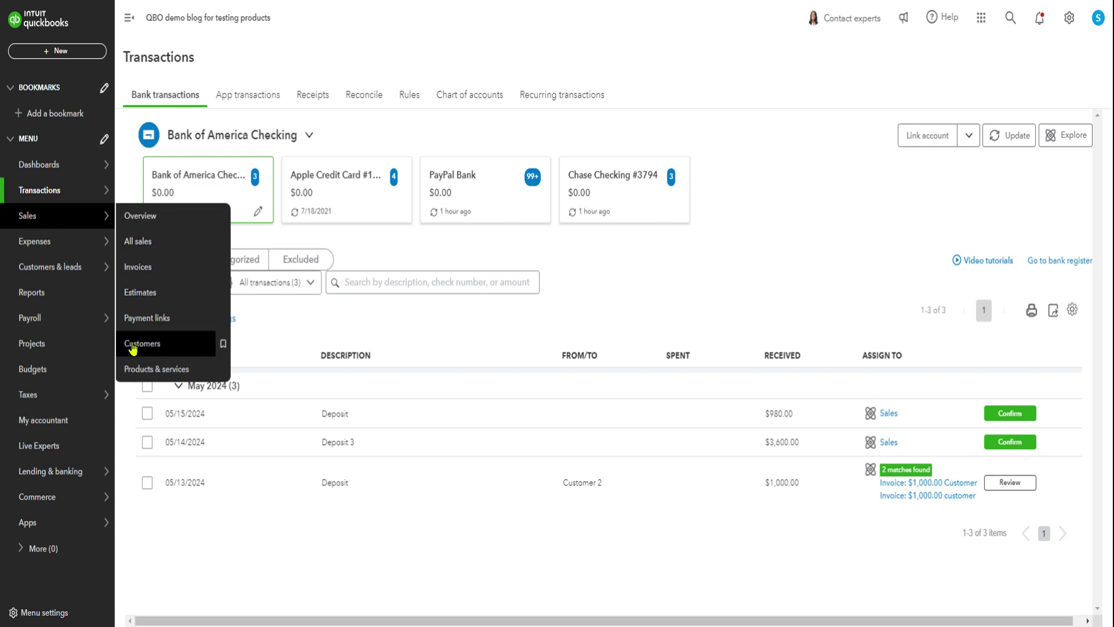
pyautogui.click(140, 278)
pyautogui.scroll(-3, 525, 514)
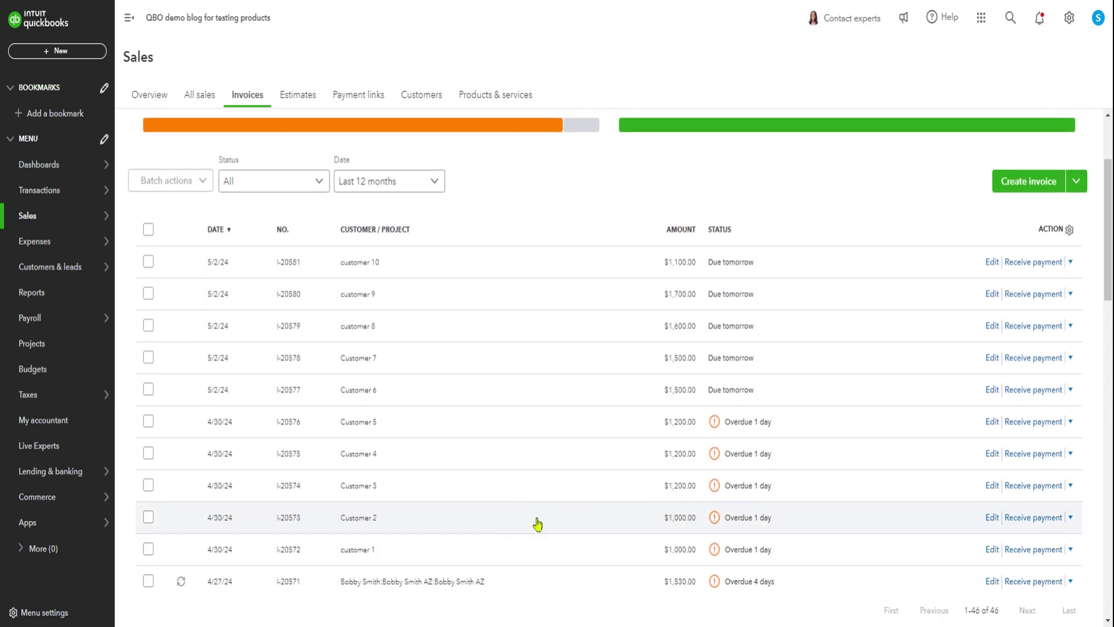
# - Start receiving payment for customer 1's invoice, dated 05/13/2024, with Check as the payment method and reference number 12345
pyautogui.click(1026, 556)
pyautogui.click(119, 193)
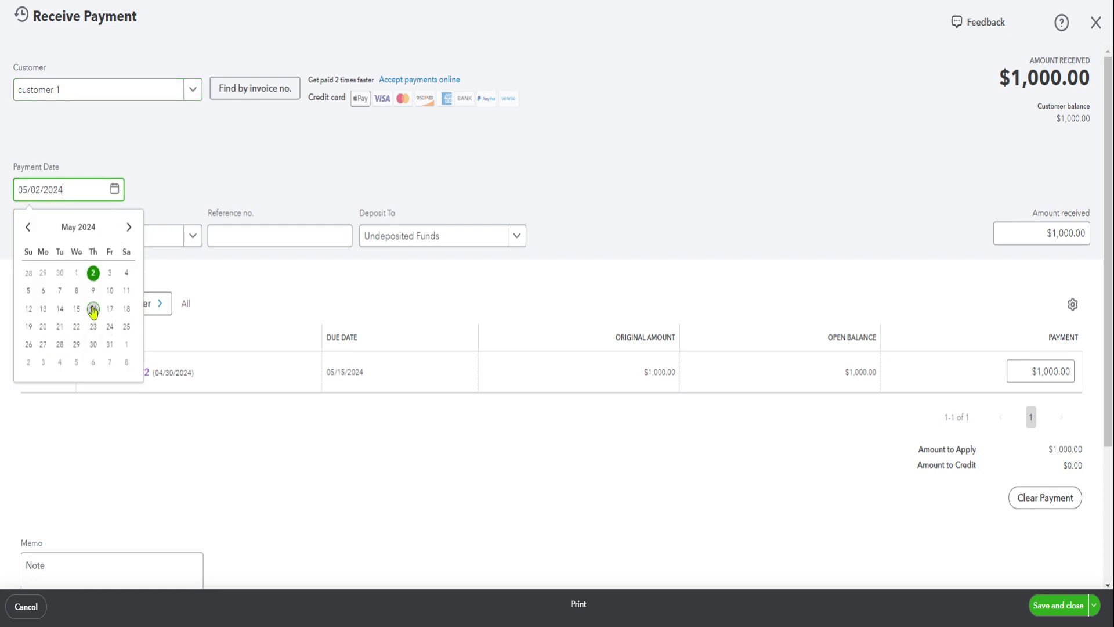
pyautogui.click(43, 309)
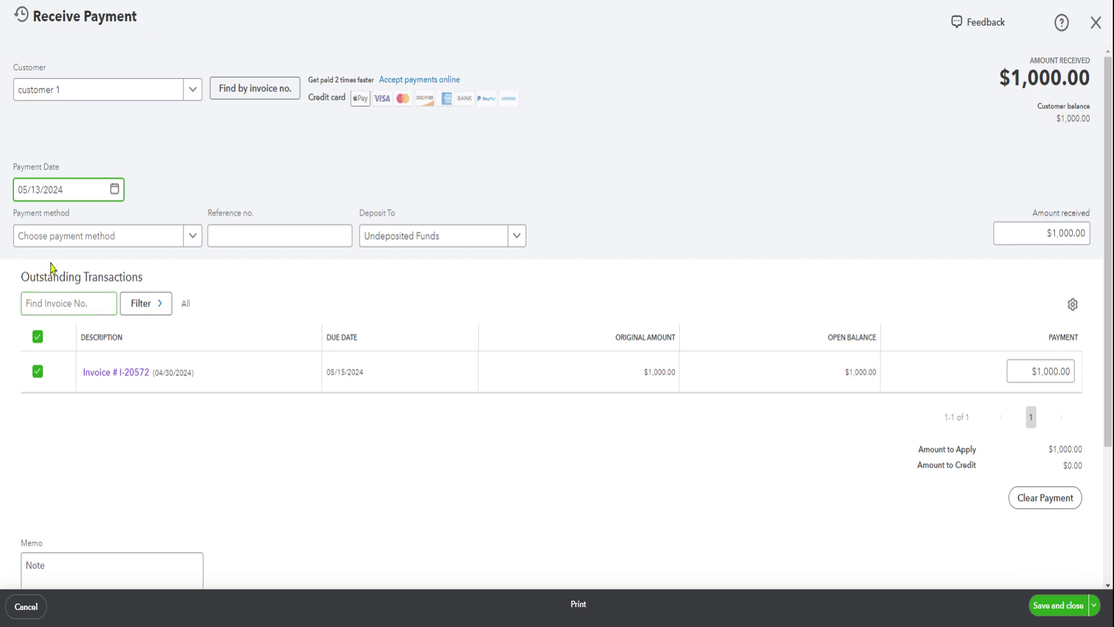
pyautogui.click(58, 235)
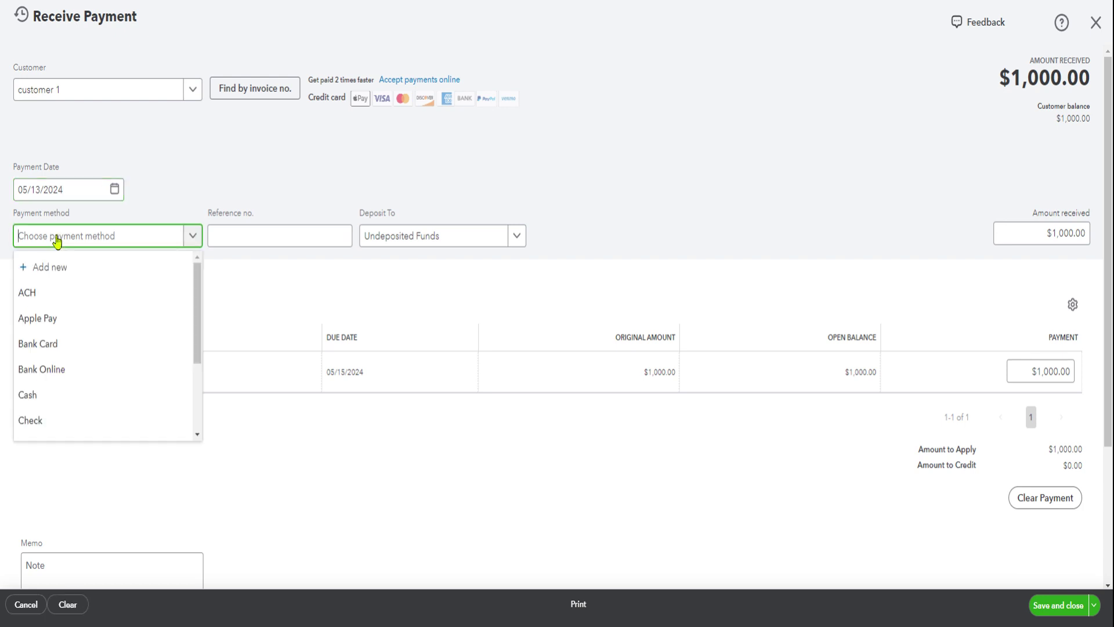
pyautogui.click(45, 420)
pyautogui.click(253, 233)
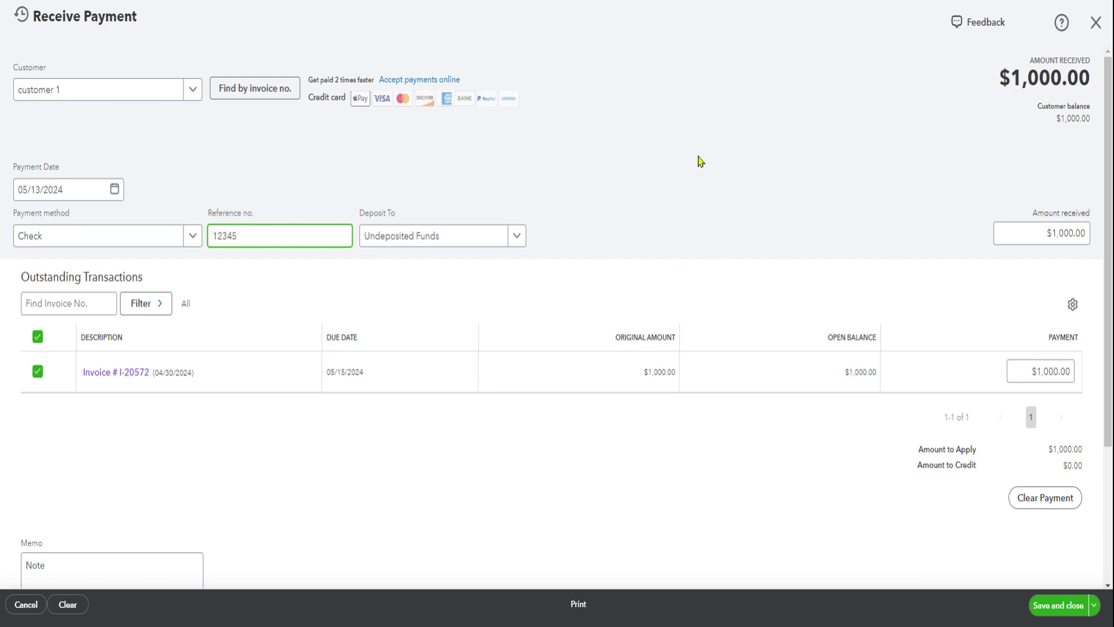
# - Deposit customer 1's payment to Bank of America Checking, then save and close the payment
pyautogui.click(517, 236)
pyautogui.scroll(5, 504, 316)
pyautogui.scroll(-2, 511, 314)
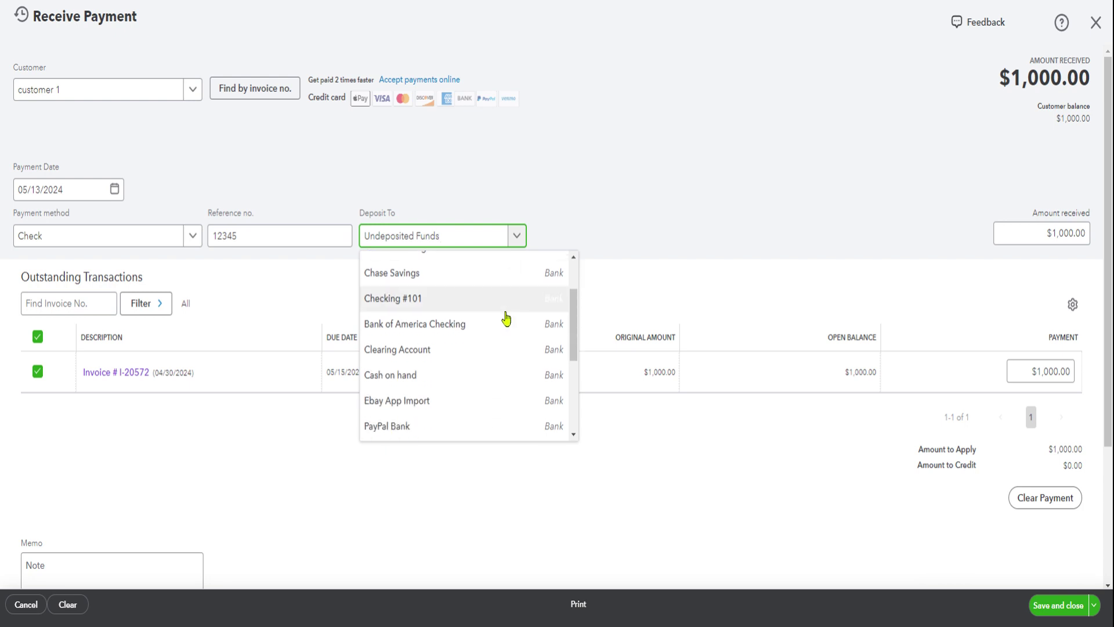
pyautogui.click(500, 323)
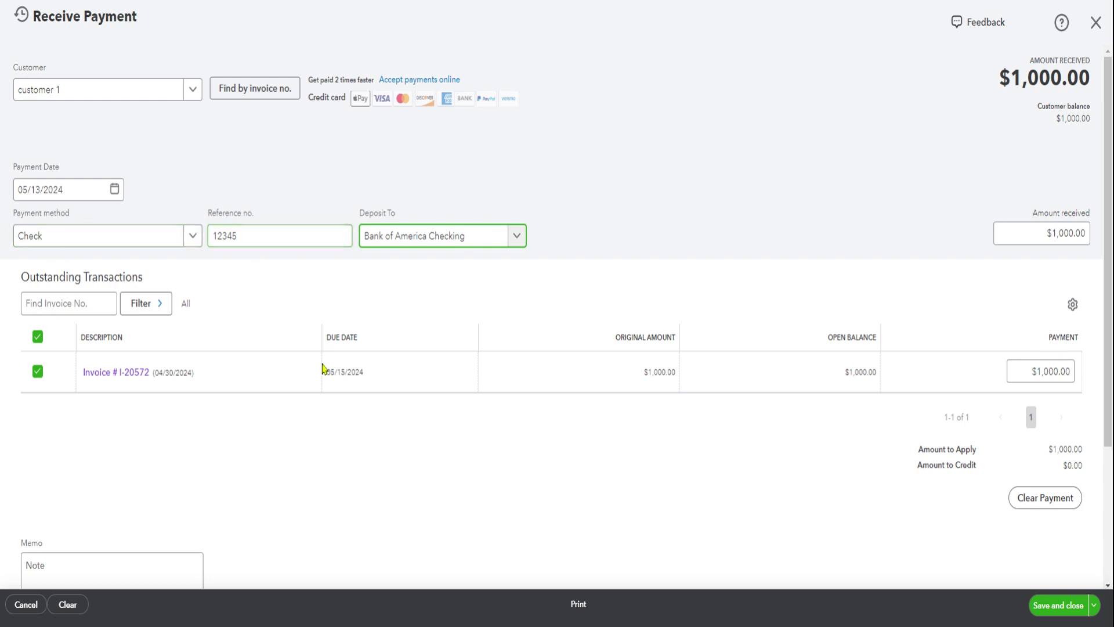
pyautogui.scroll(-3, 473, 385)
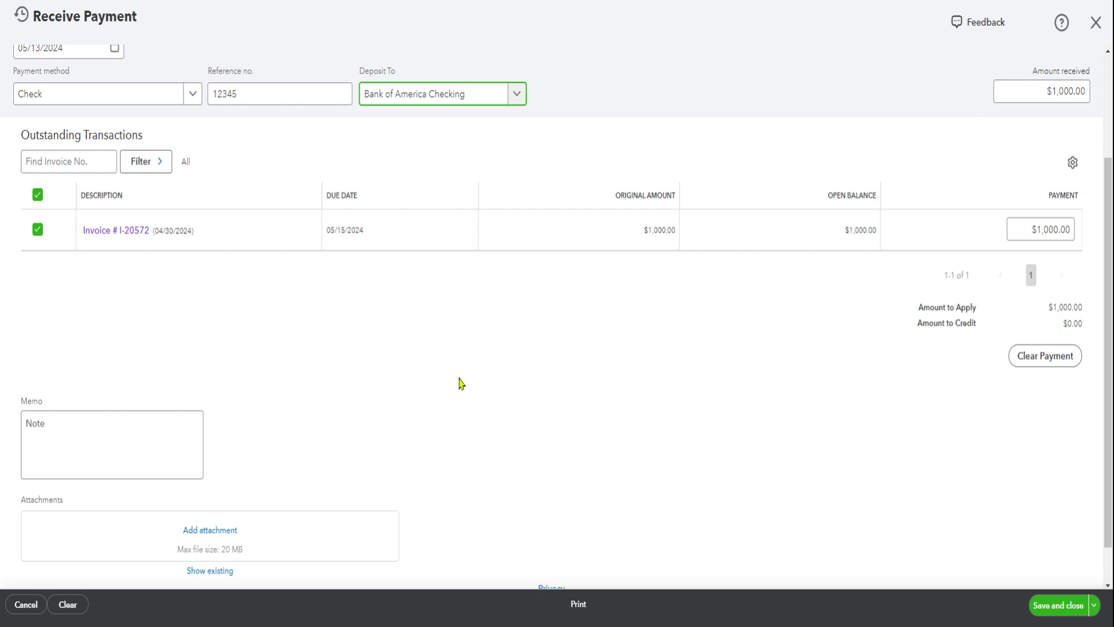
pyautogui.scroll(-1, 462, 383)
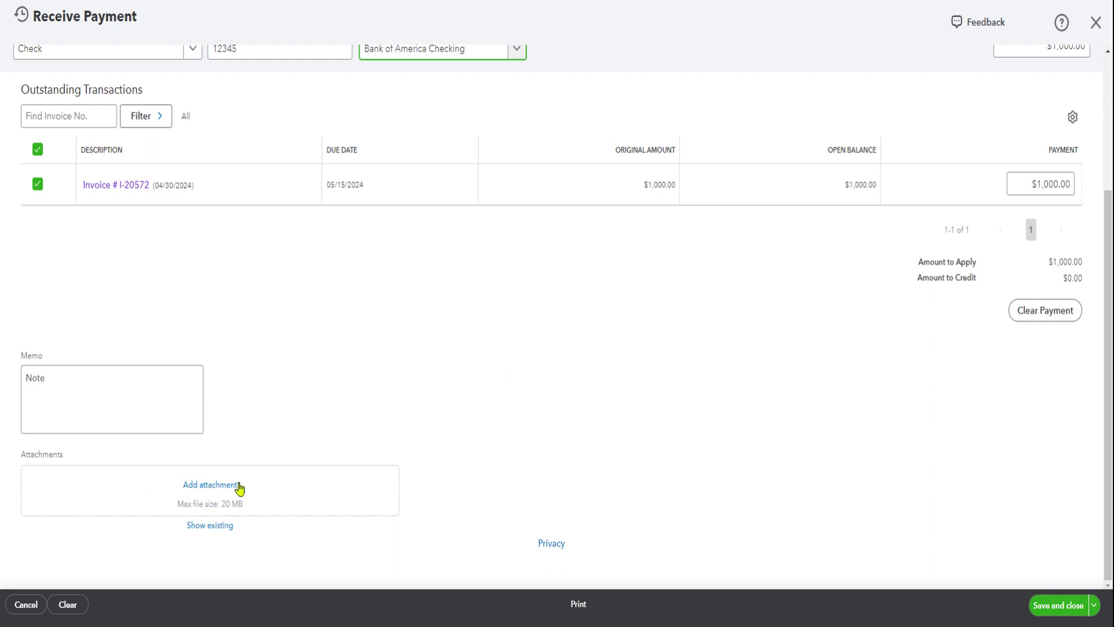
pyautogui.scroll(3, 612, 366)
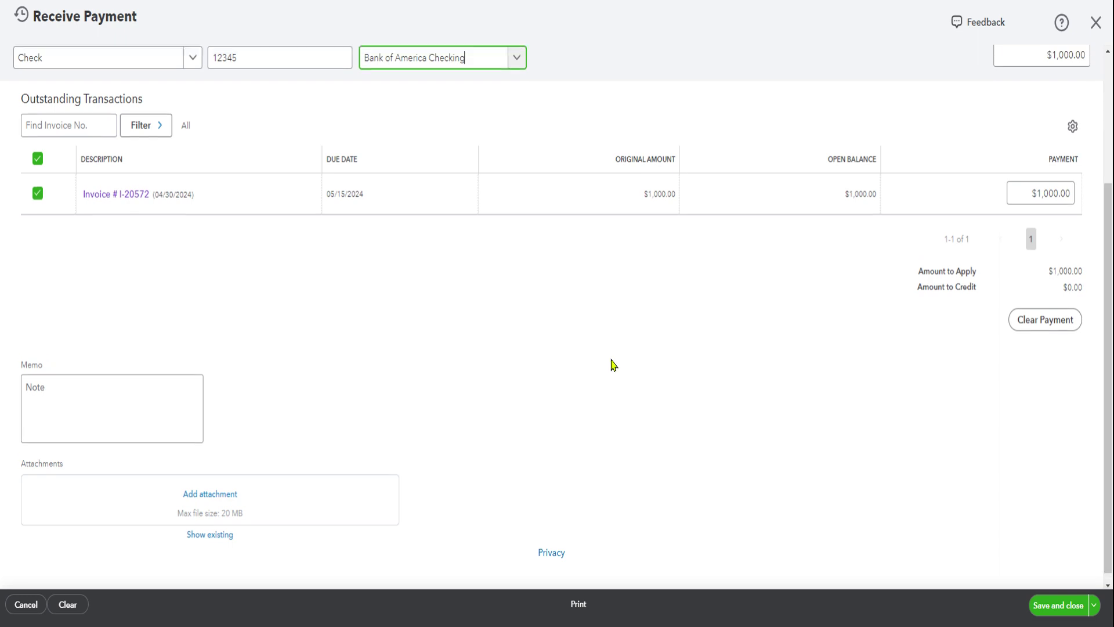
pyautogui.click(112, 520)
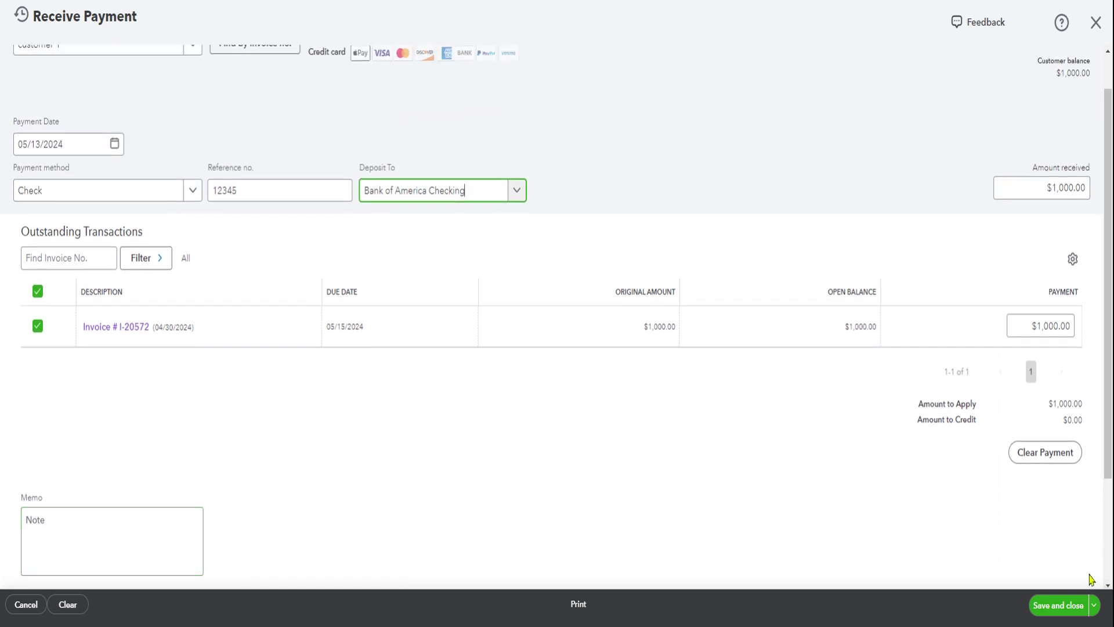
pyautogui.click(1050, 613)
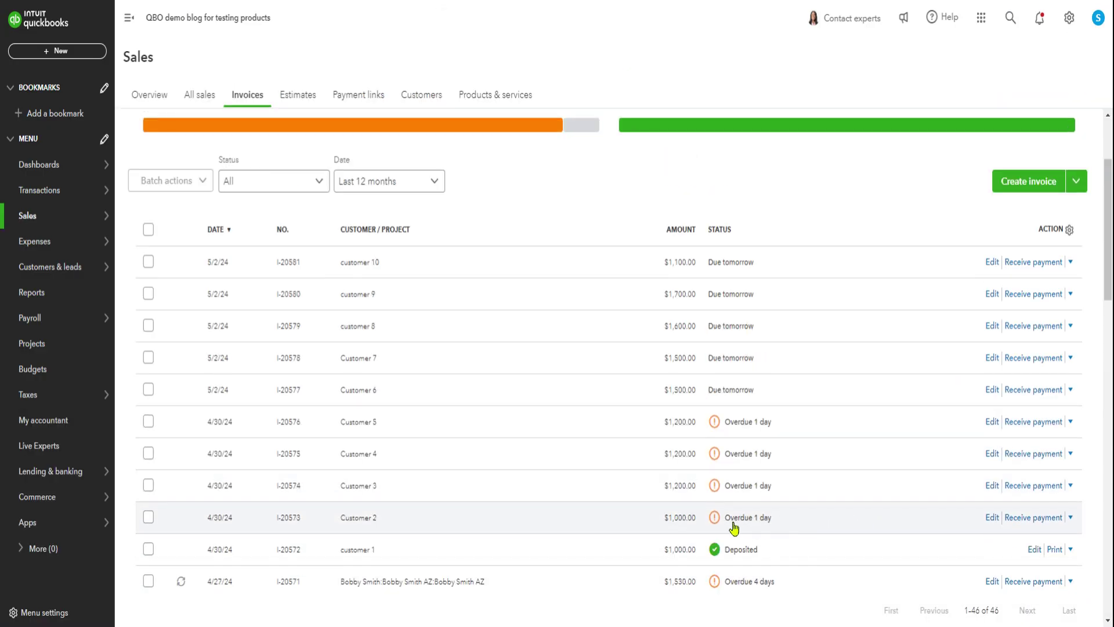
# - Receive a partial payment of $980.00 on Customer 2's invoice and save it
pyautogui.click(1027, 523)
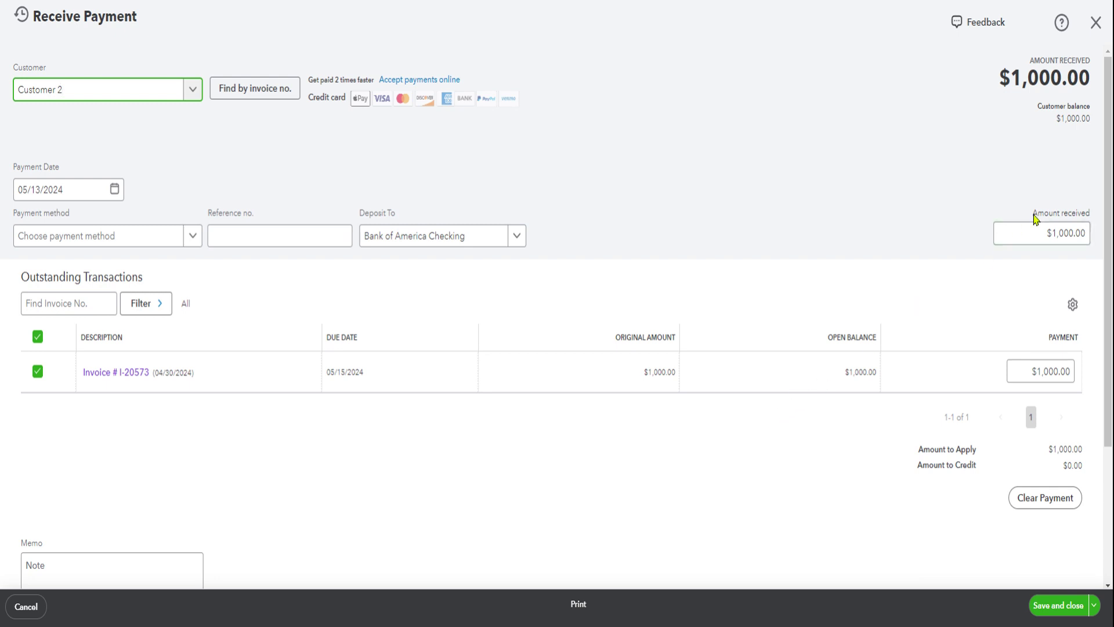
pyautogui.moveTo(1042, 228); pyautogui.dragTo(1105, 235)
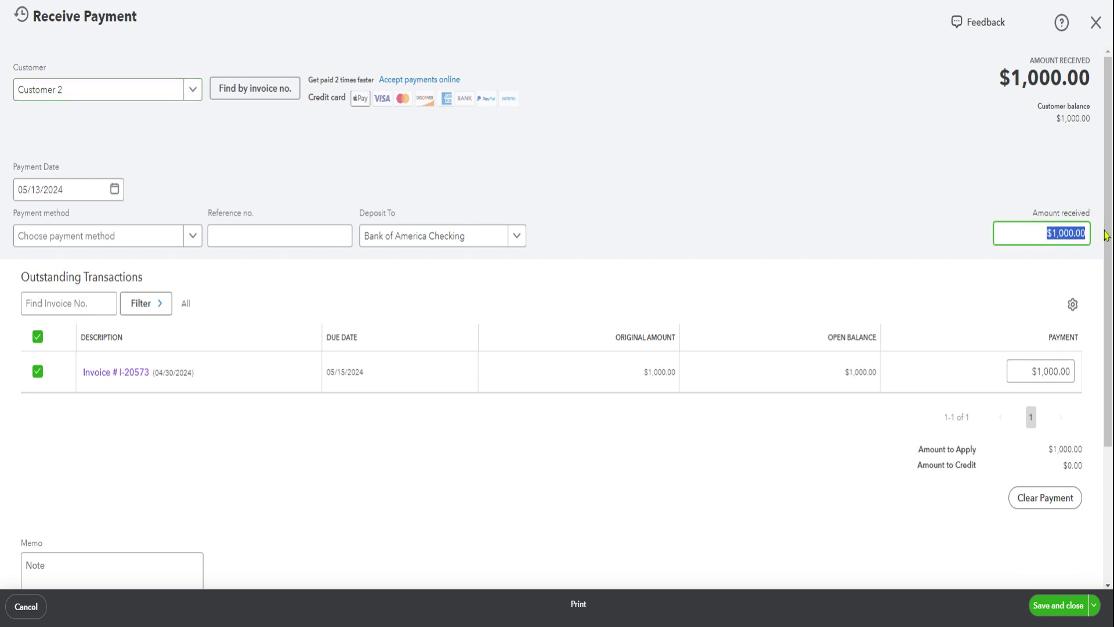
pyautogui.write('980')
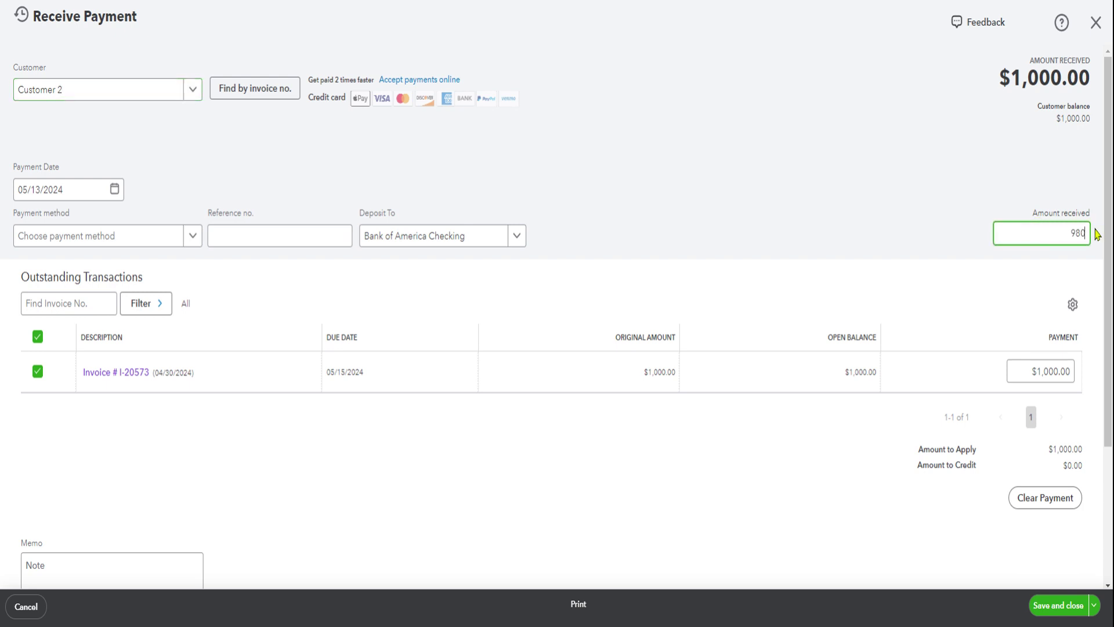
pyautogui.click(835, 208)
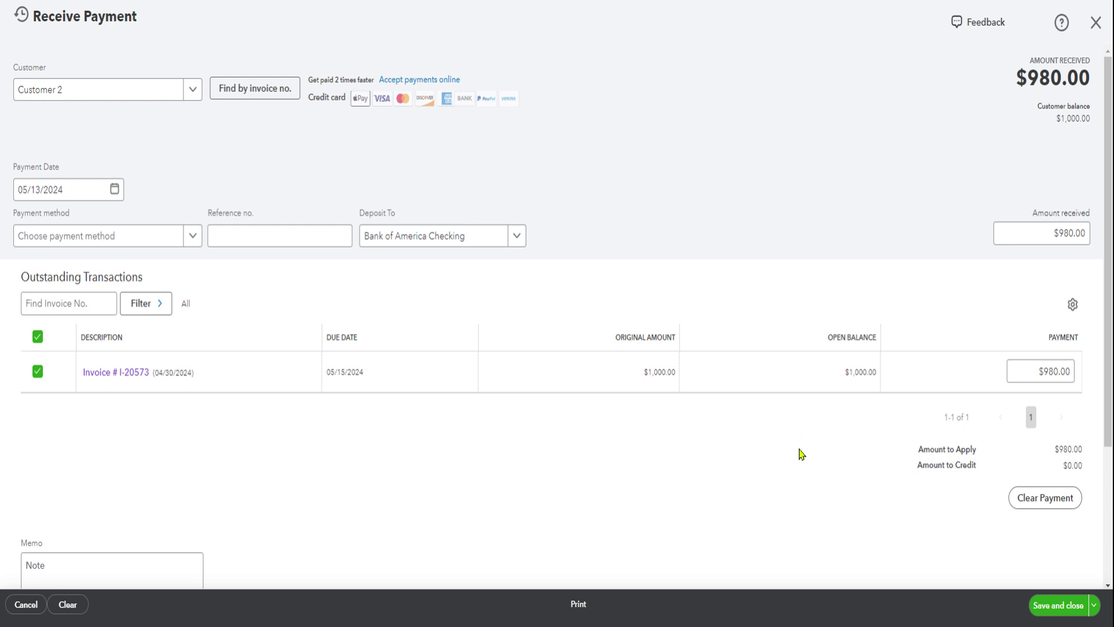
pyautogui.click(1040, 235)
pyautogui.click(1054, 609)
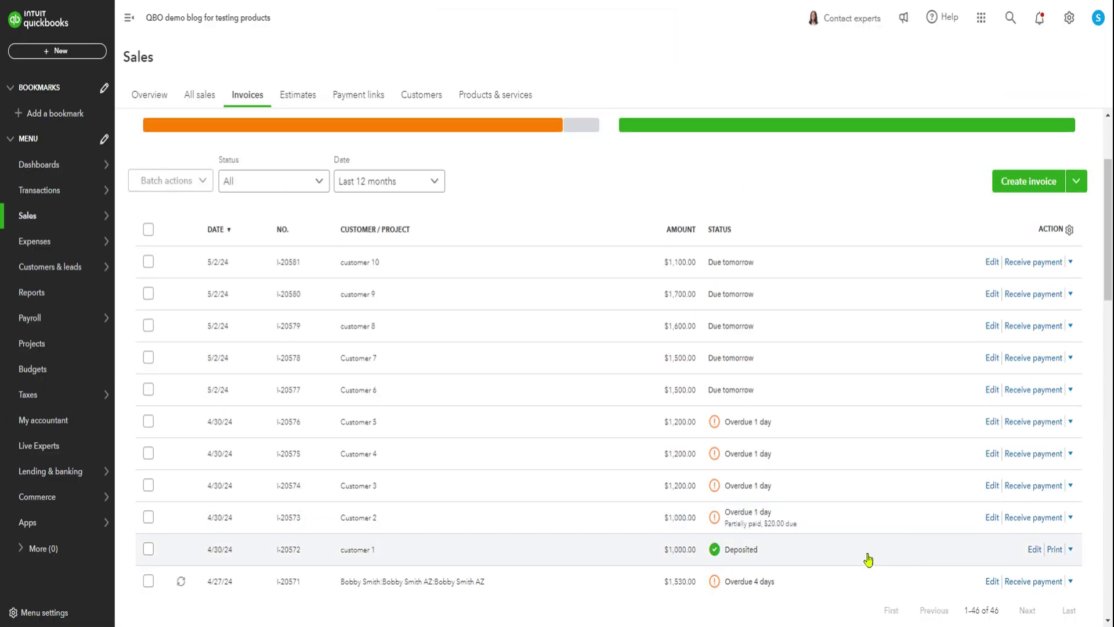
# - Receive full payment of Customer 3's invoice into Undeposited Funds and save it
pyautogui.scroll(-1, 868, 560)
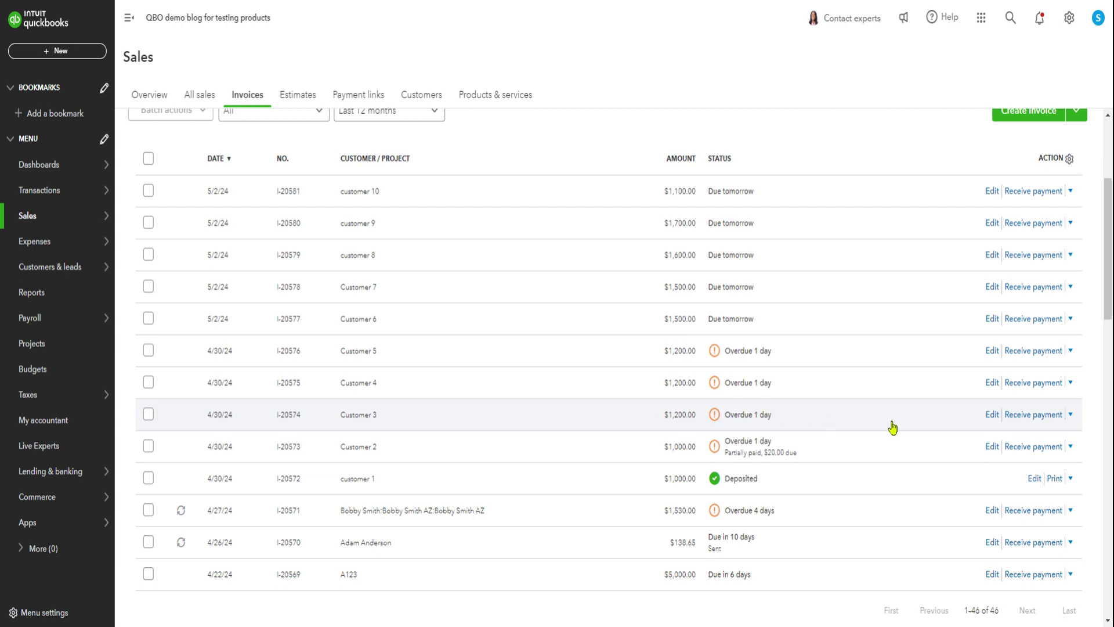
pyautogui.click(1028, 418)
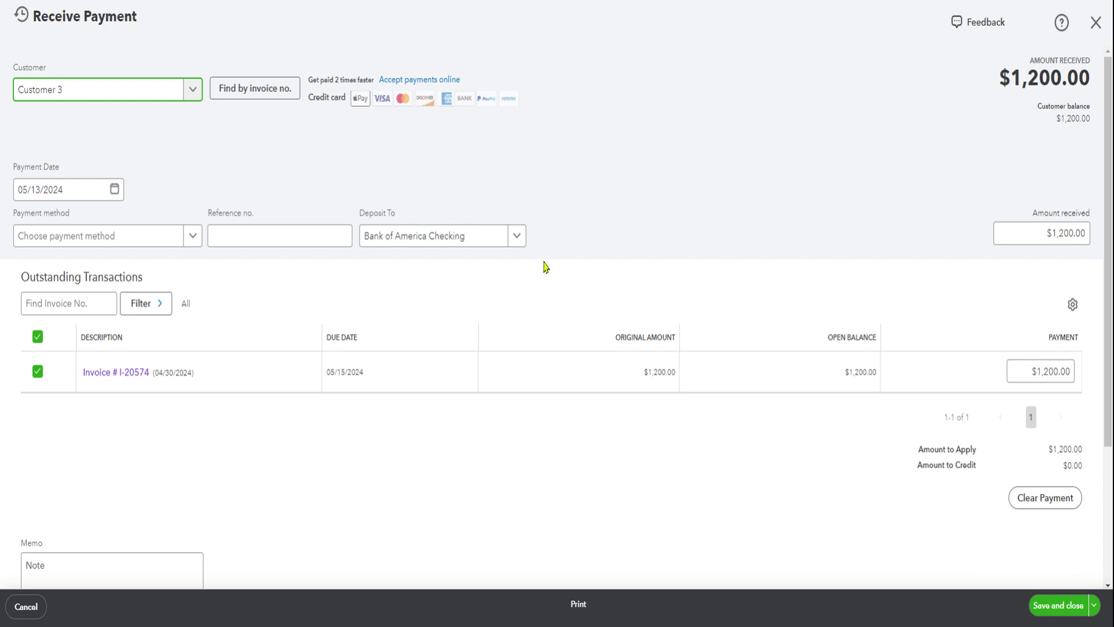
pyautogui.click(516, 235)
pyautogui.scroll(-5, 502, 320)
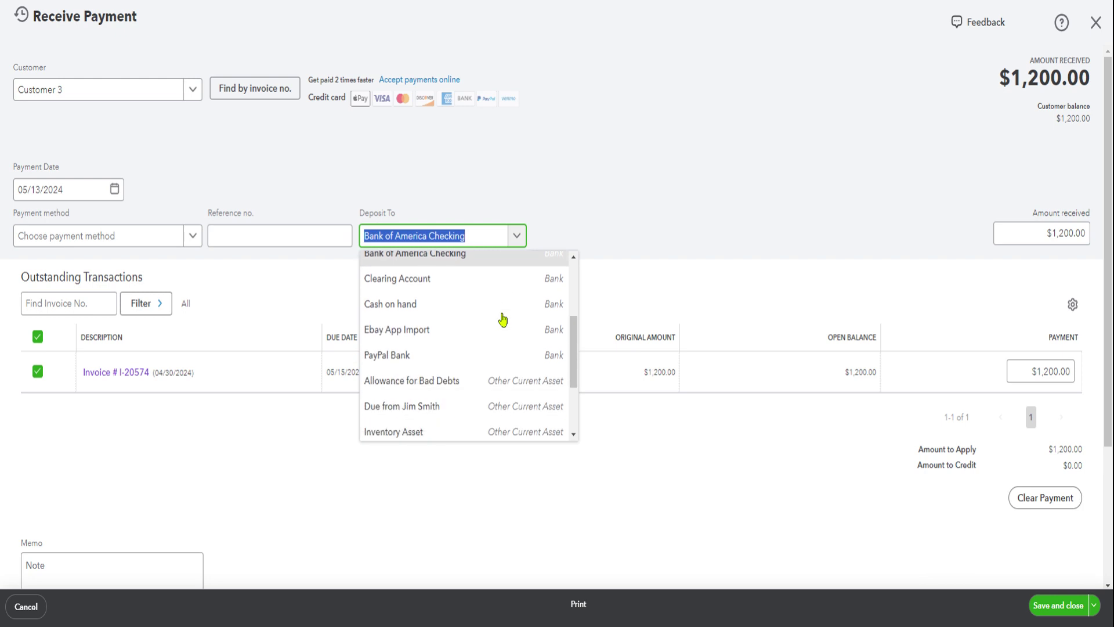
pyautogui.click(438, 426)
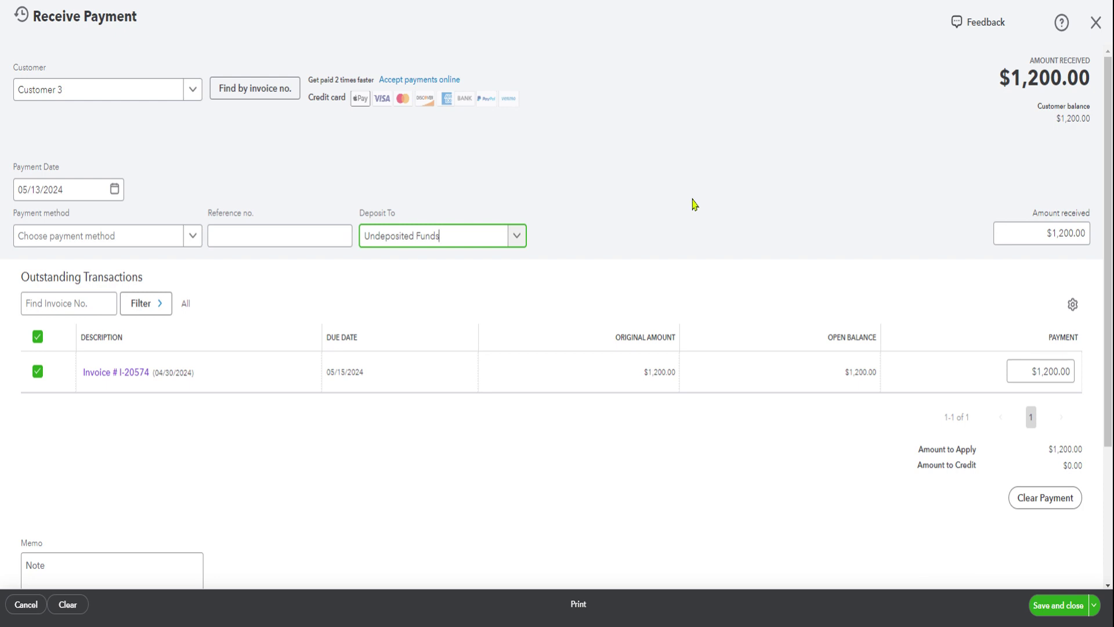
pyautogui.click(1057, 607)
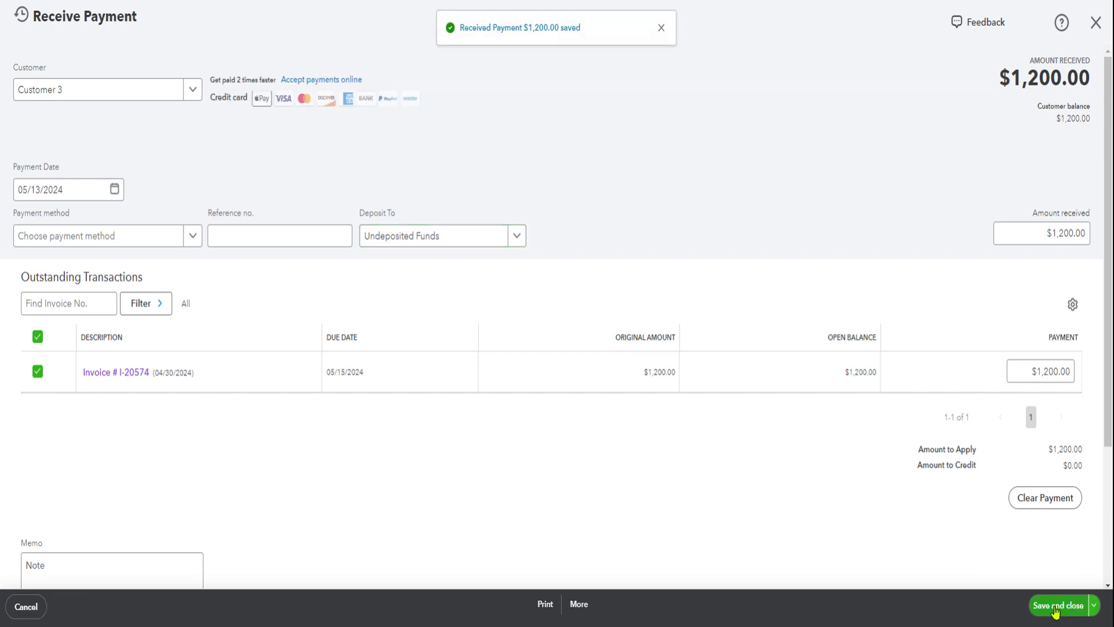
pyautogui.click(1055, 605)
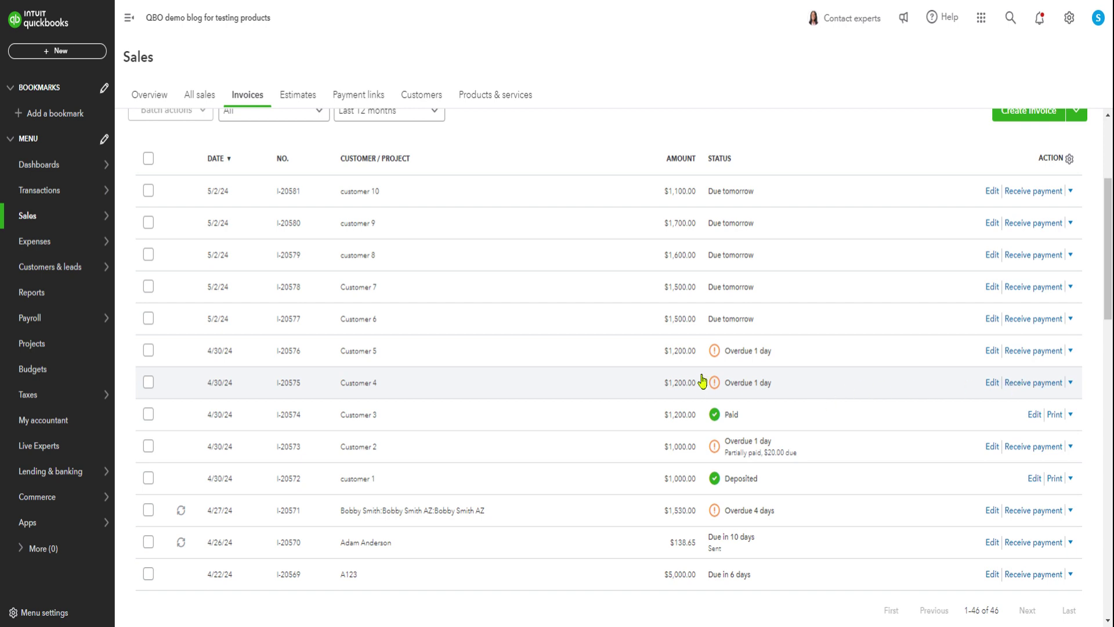
# - Receive and save full payments for the invoices of Customer 4 and Customer 5, keeping the preset payment details
pyautogui.click(1032, 384)
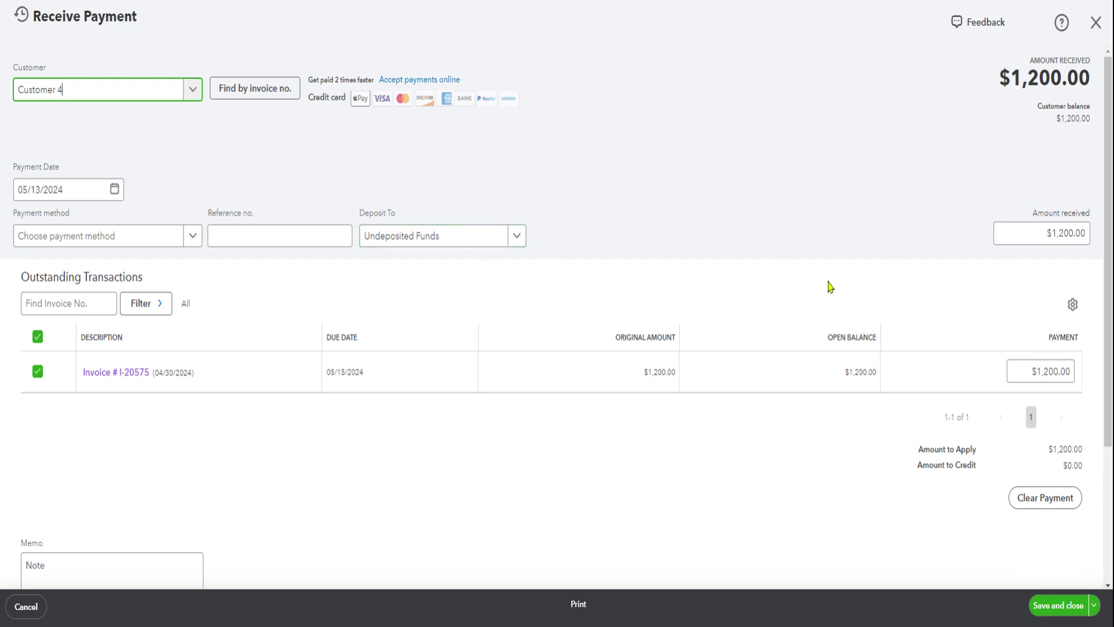
pyautogui.click(1057, 605)
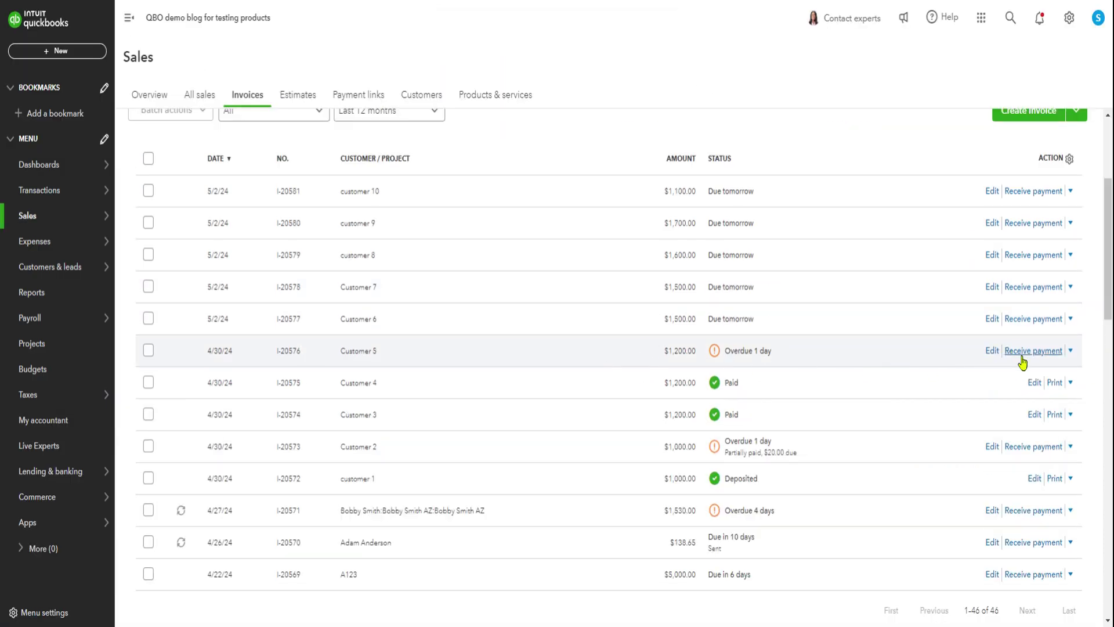
pyautogui.click(1027, 361)
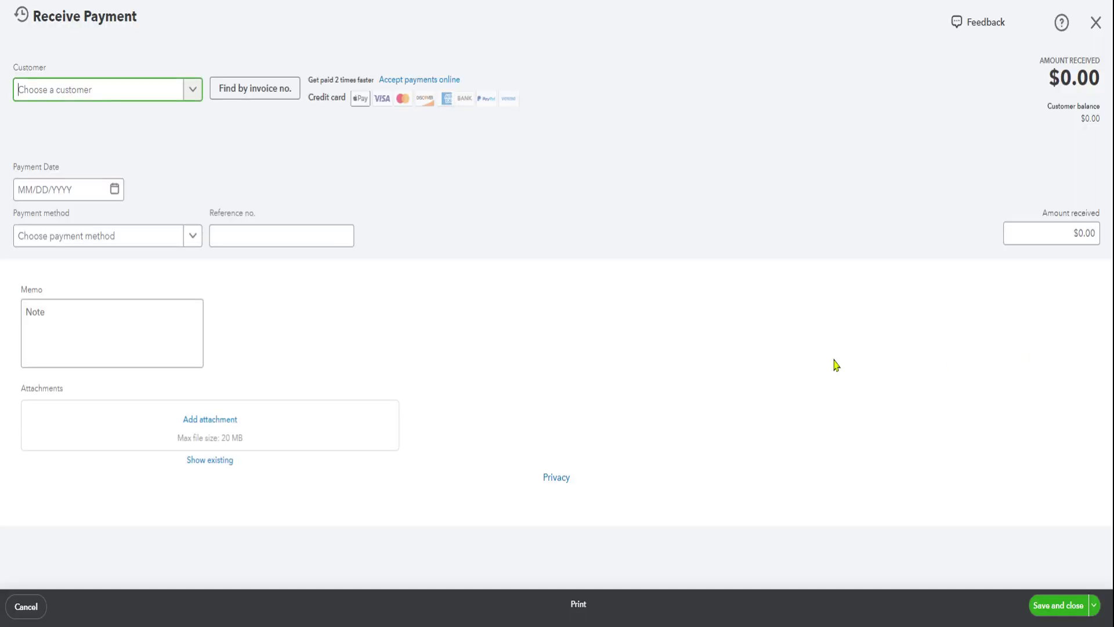
pyautogui.click(1058, 605)
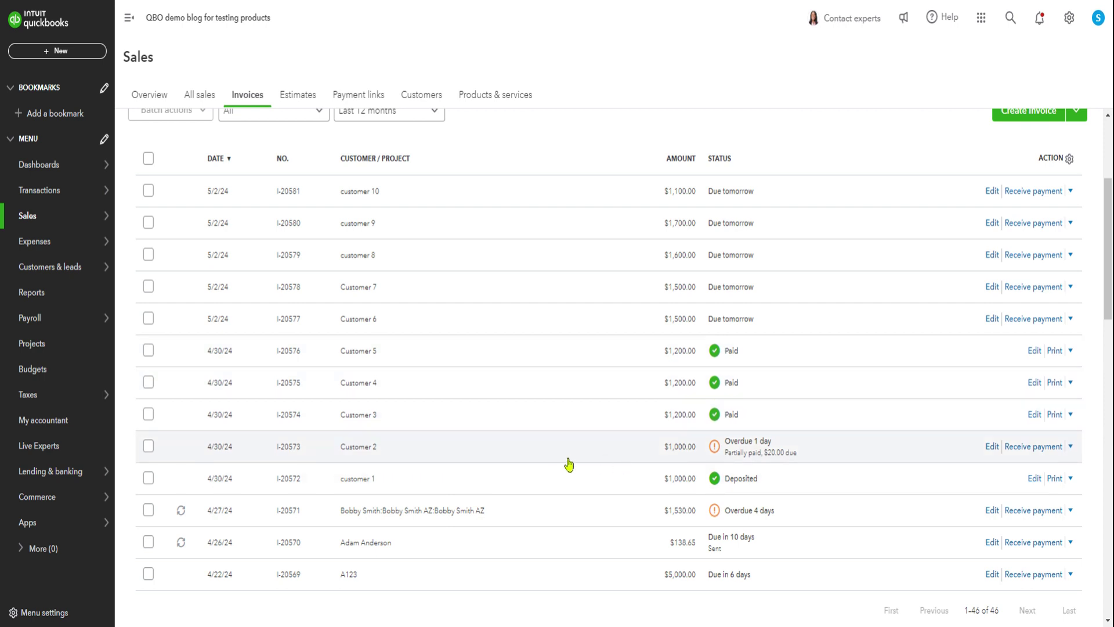
# - Review the payment activity and additional actions of Customer 2's partially paid invoice, and return to the invoice list
pyautogui.click(360, 453)
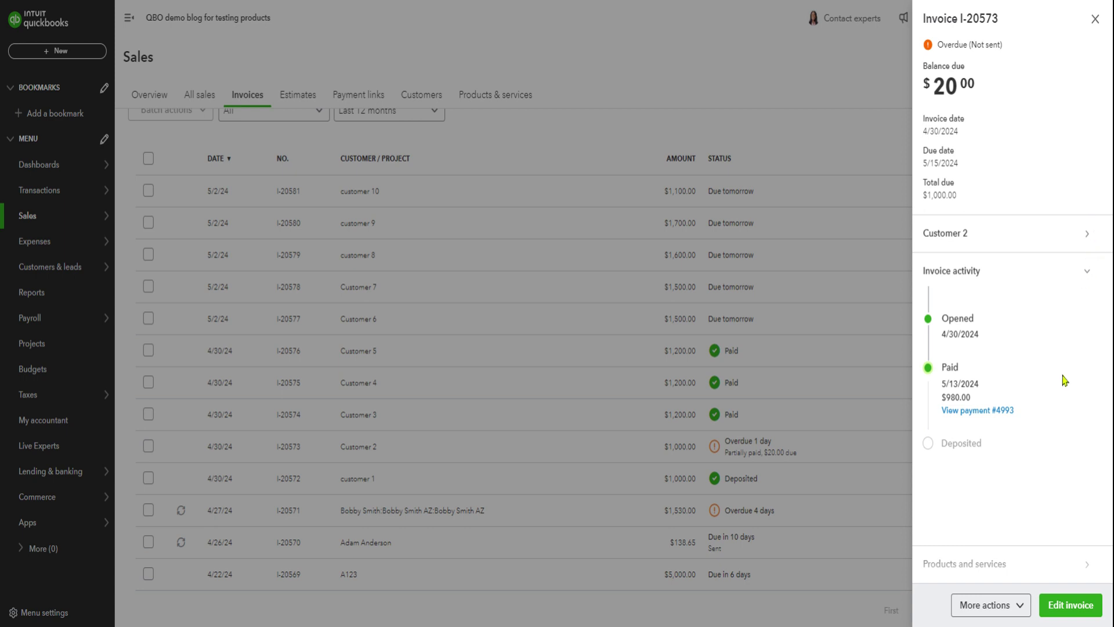
pyautogui.click(1020, 611)
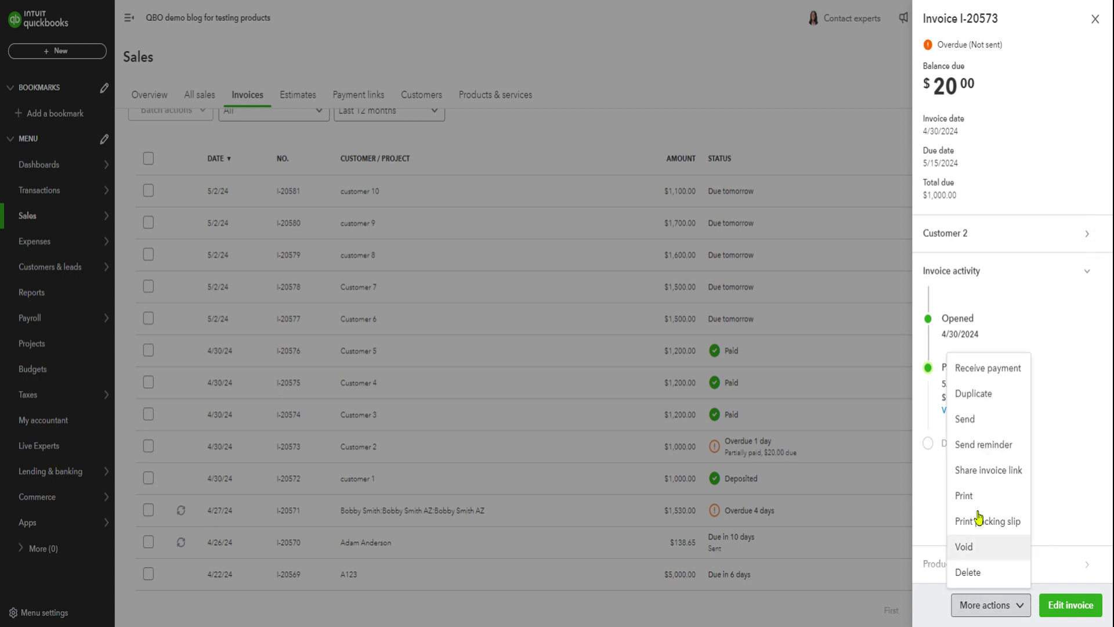
pyautogui.click(806, 73)
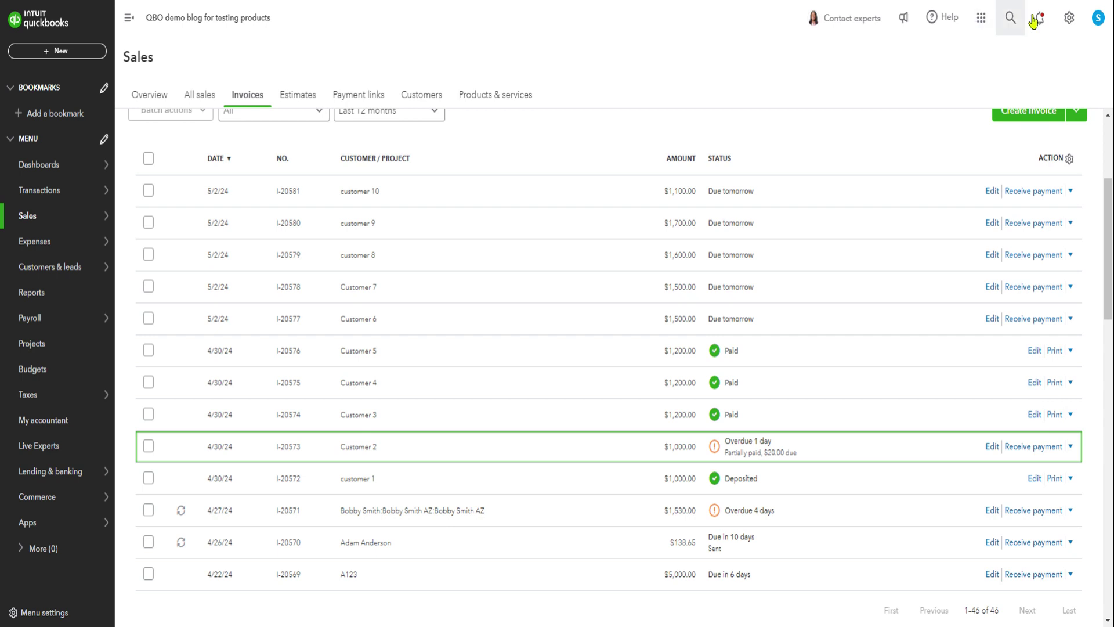
# - Match customer 1's $1,000.00 bank deposit to its payment, check it among the categorized transactions, and return to the items for review
pyautogui.scroll(4, 1024, 189)
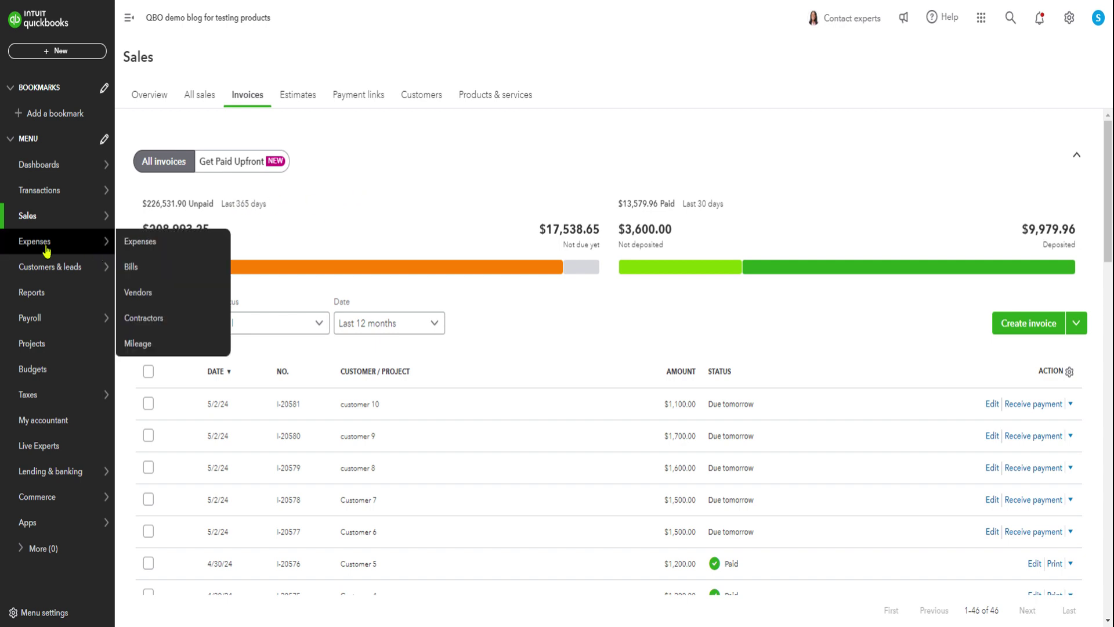
pyautogui.moveTo(42, 199)
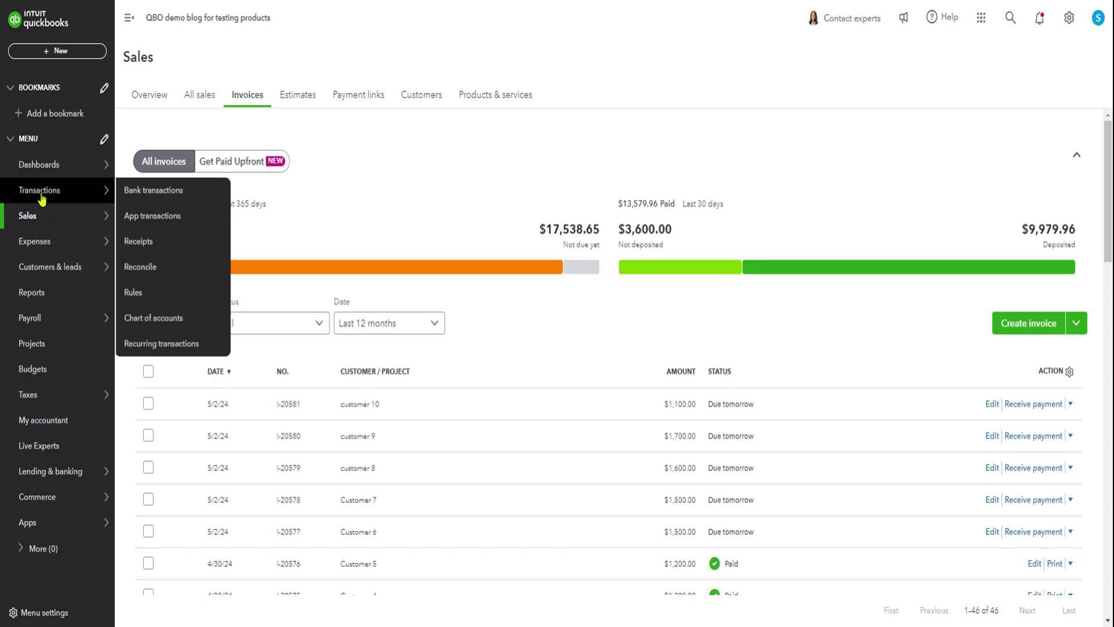
pyautogui.click(136, 191)
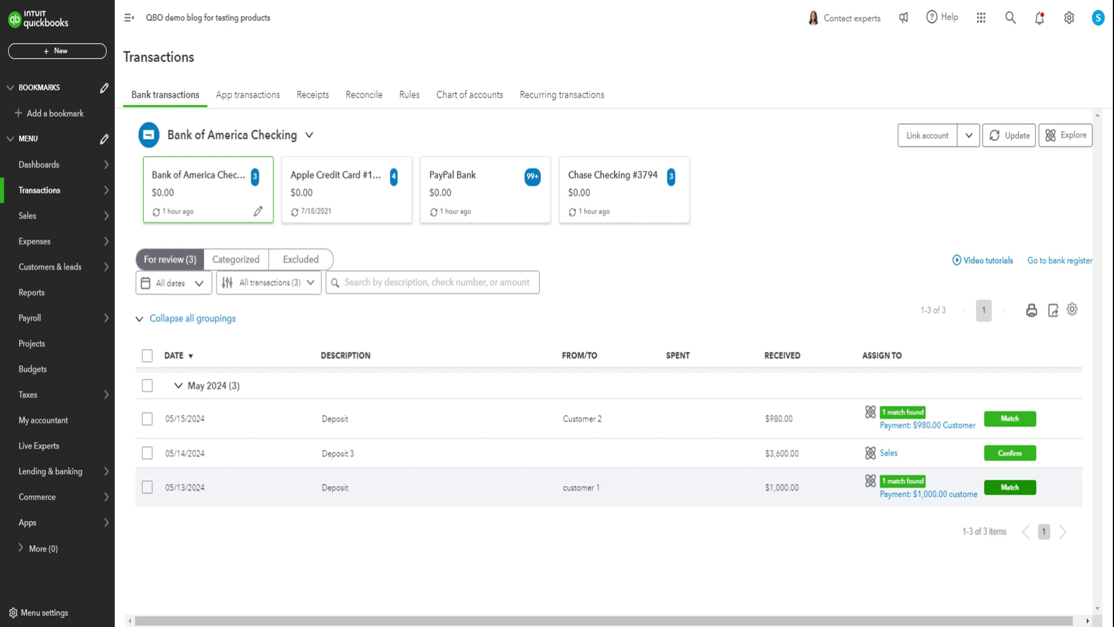
pyautogui.click(1010, 487)
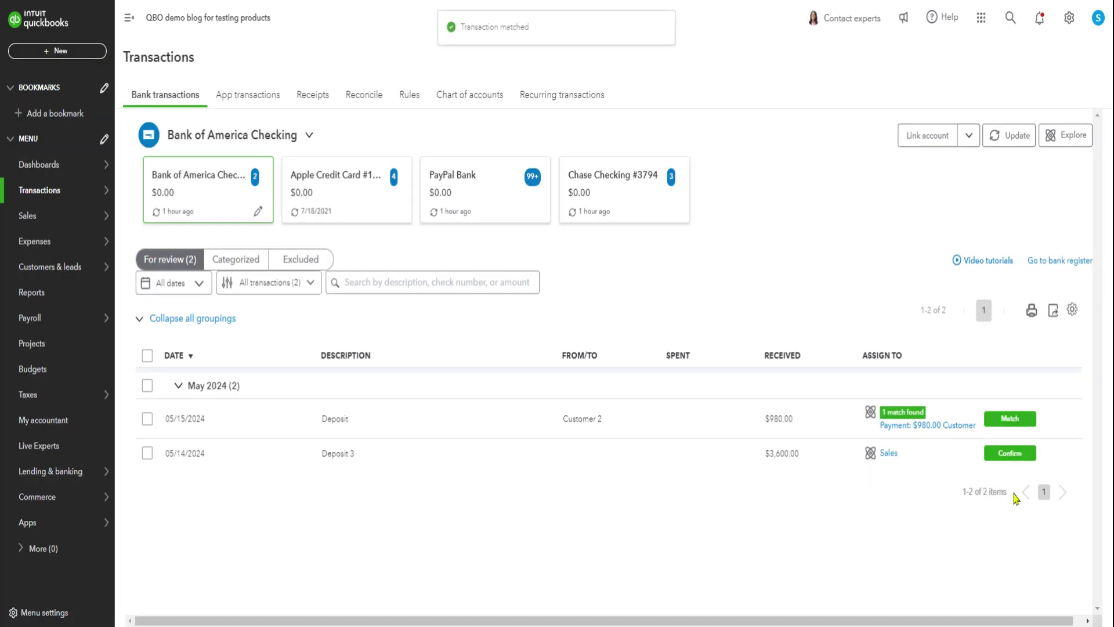
pyautogui.click(234, 260)
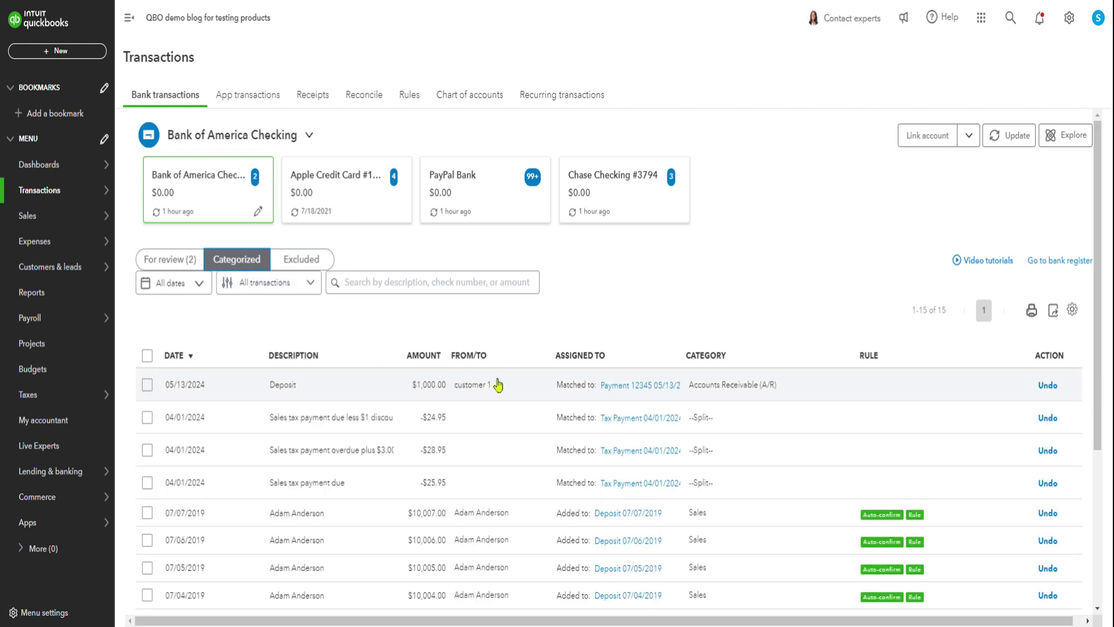
pyautogui.click(161, 262)
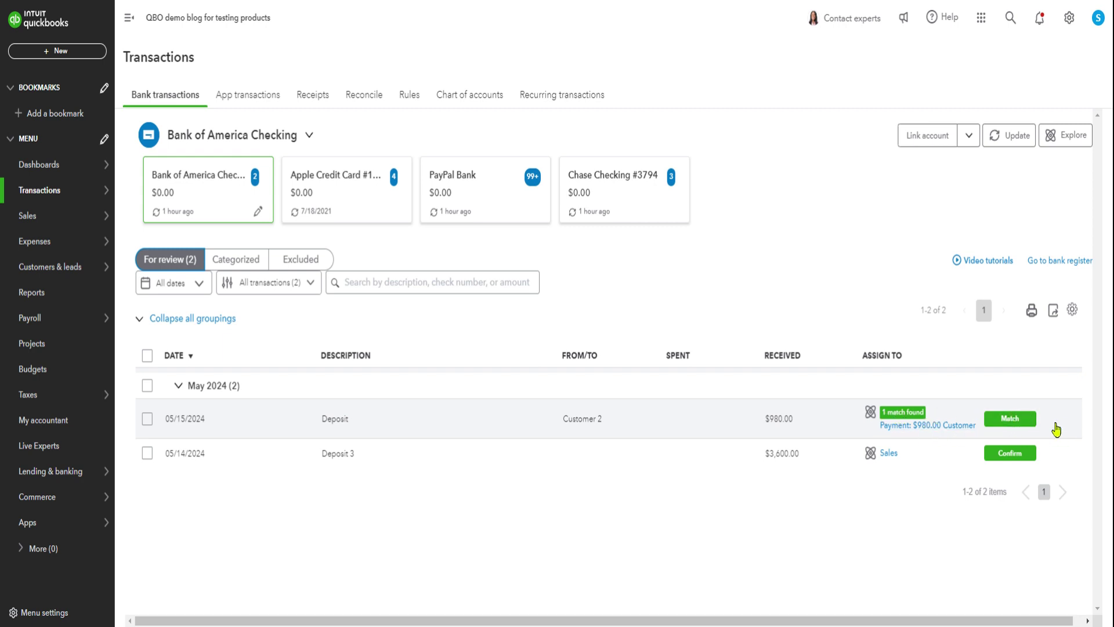
# - Match Customer 2's $980.00 deposit to its payment, and open the search for other matches for the $3,600.00 Deposit 3
pyautogui.click(1026, 429)
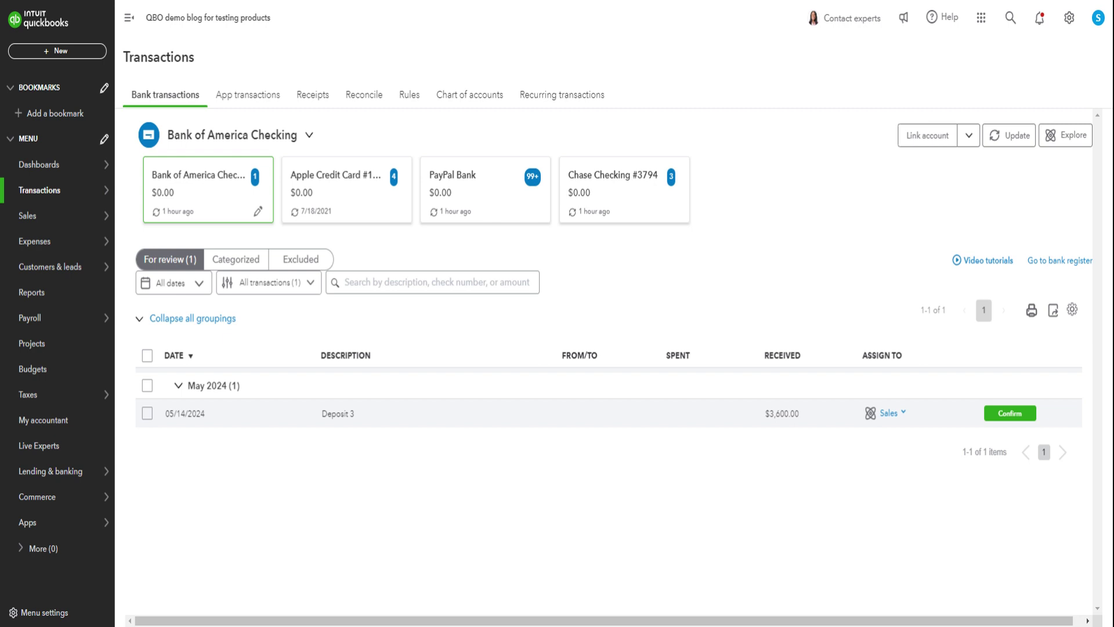
pyautogui.click(451, 412)
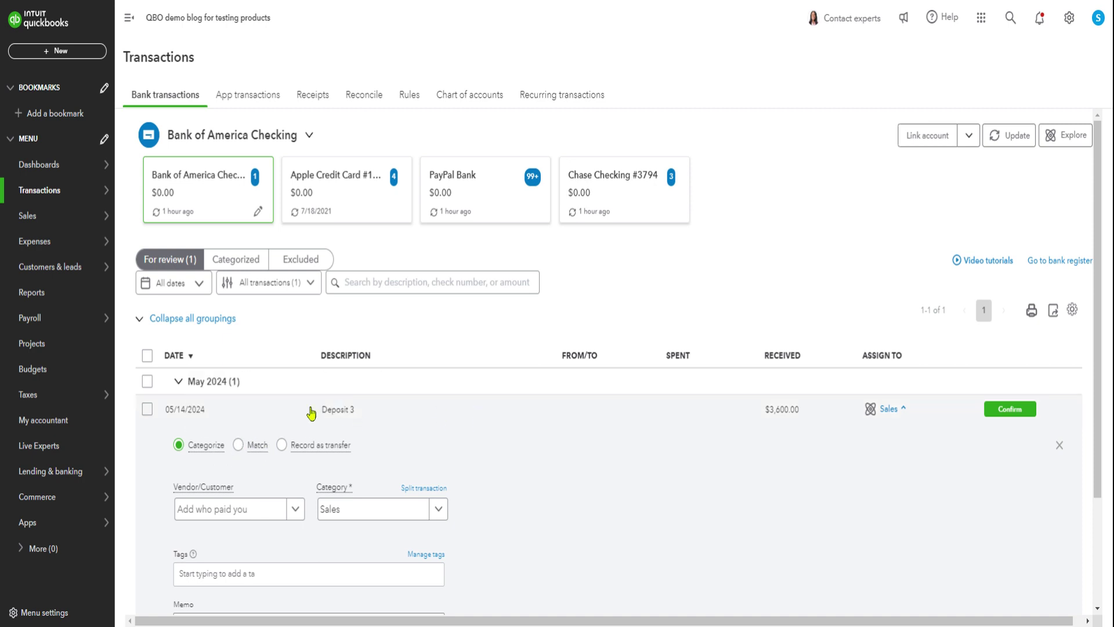
pyautogui.click(348, 413)
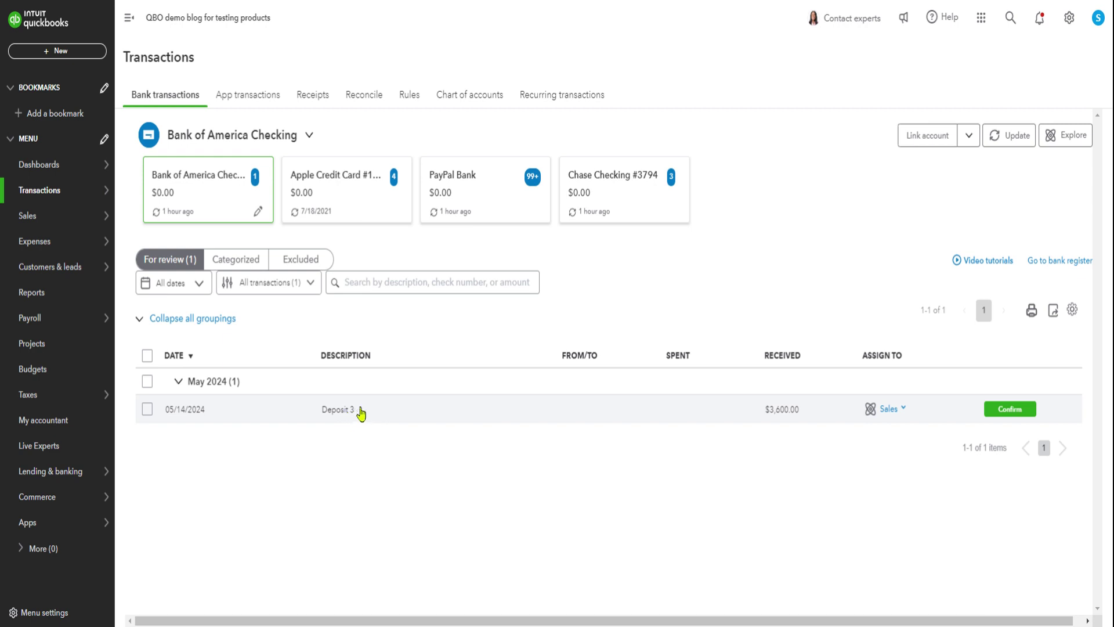
pyautogui.click(347, 411)
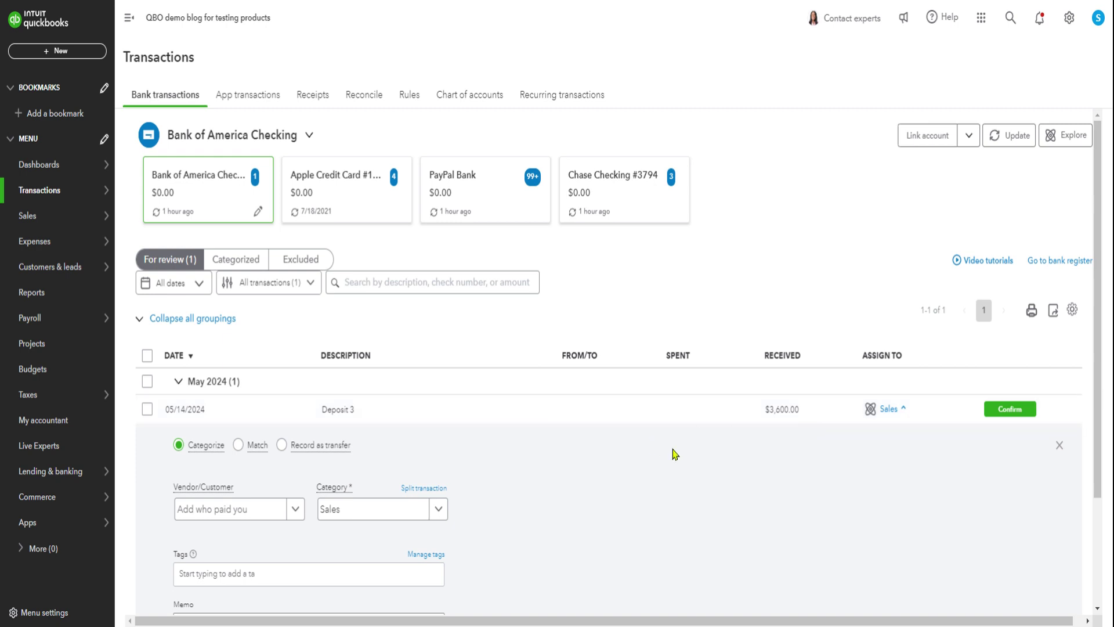
pyautogui.click(239, 445)
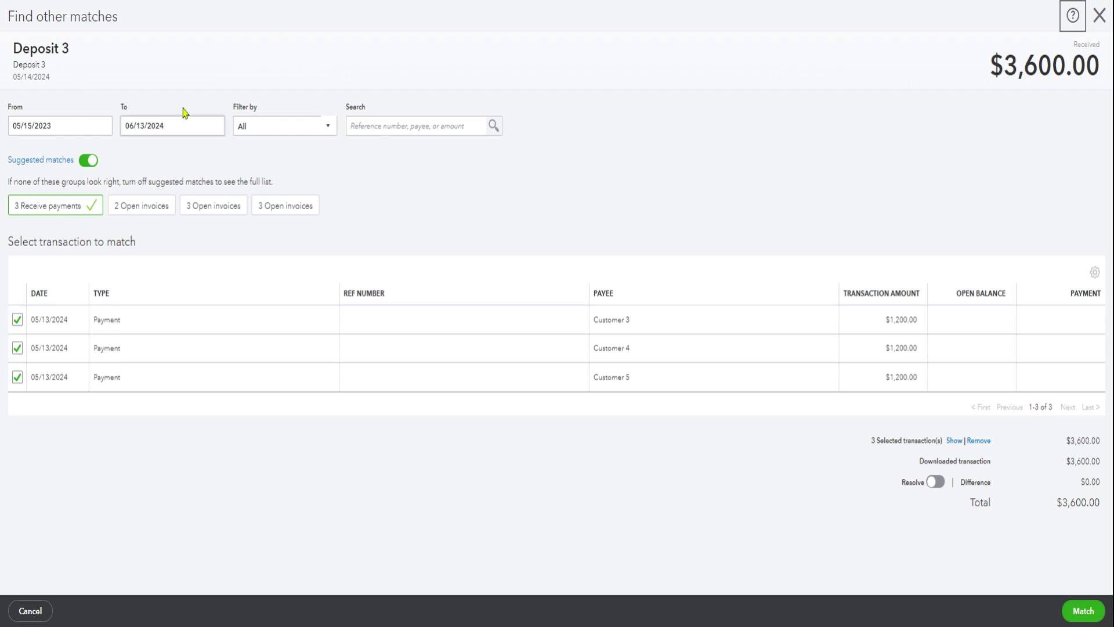
# - Compare the possible matches for Deposit 3 under the Receive payments and All filters
pyautogui.click(314, 128)
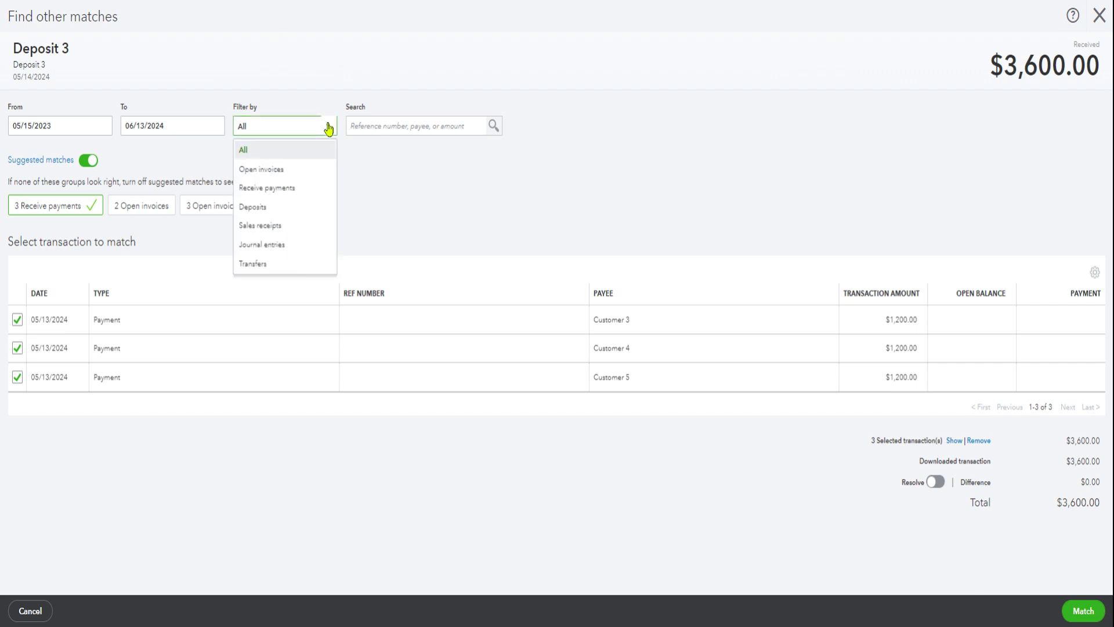
pyautogui.click(280, 188)
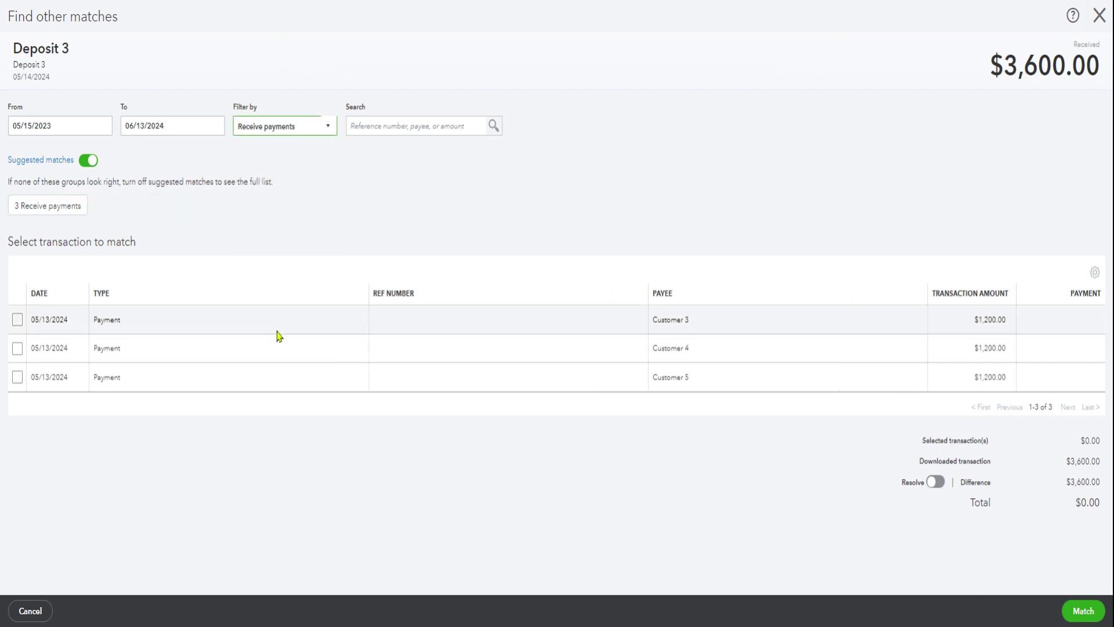
pyautogui.click(326, 126)
pyautogui.click(249, 150)
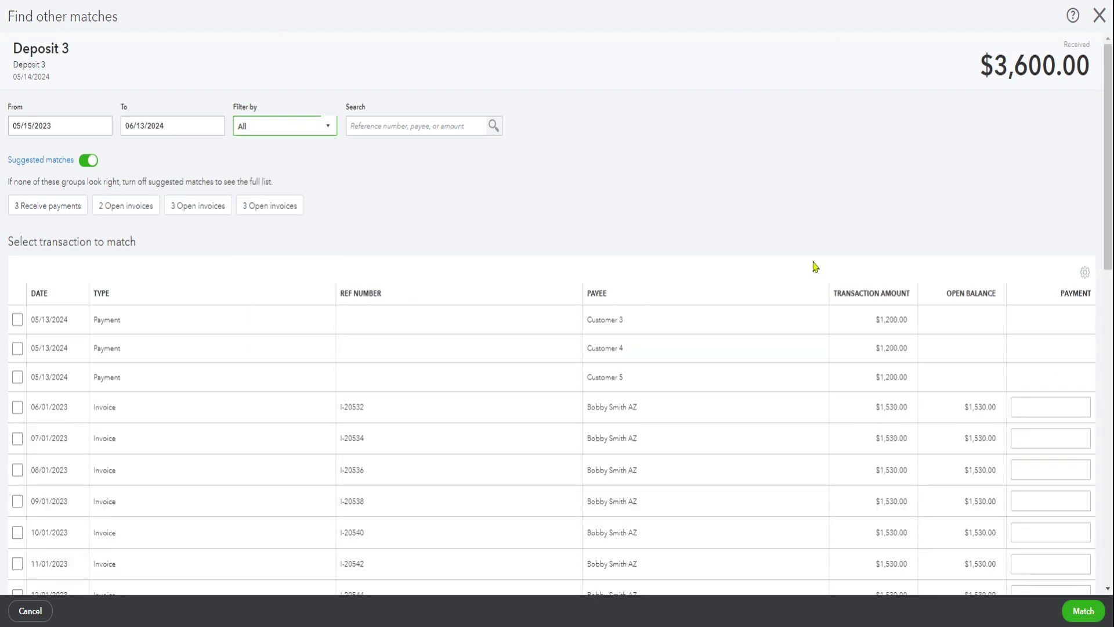
pyautogui.click(329, 127)
pyautogui.click(296, 188)
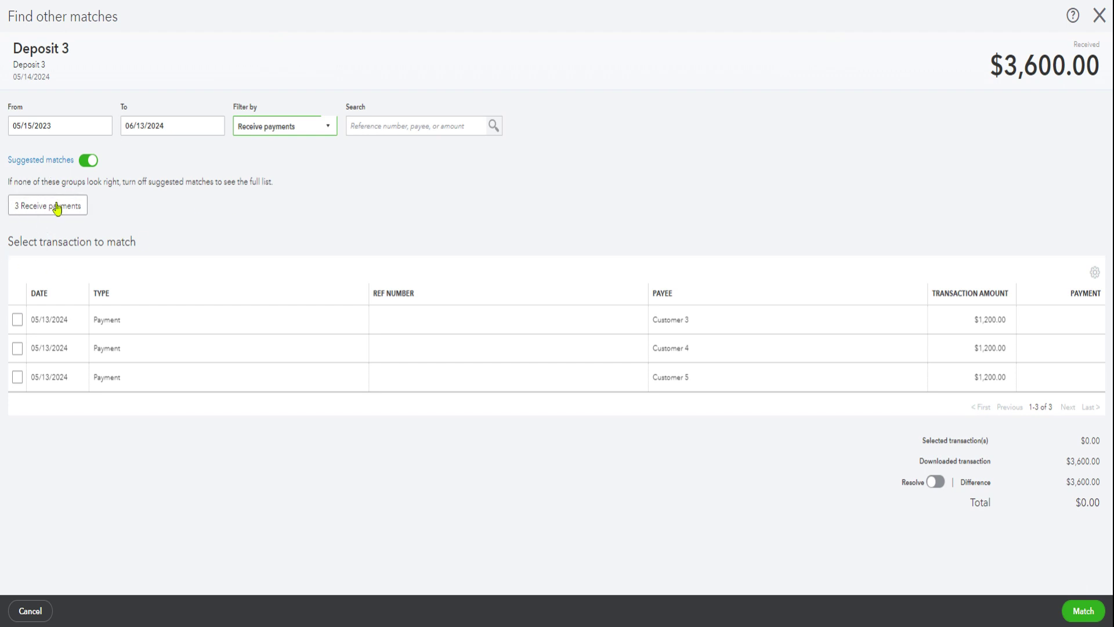
pyautogui.click(325, 131)
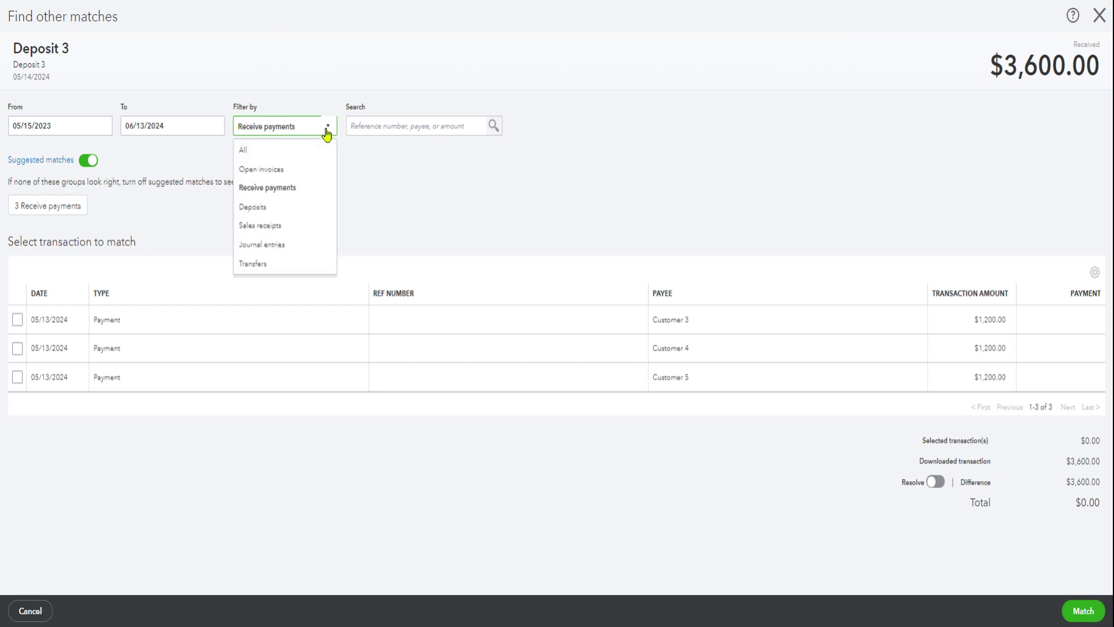
pyautogui.click(279, 152)
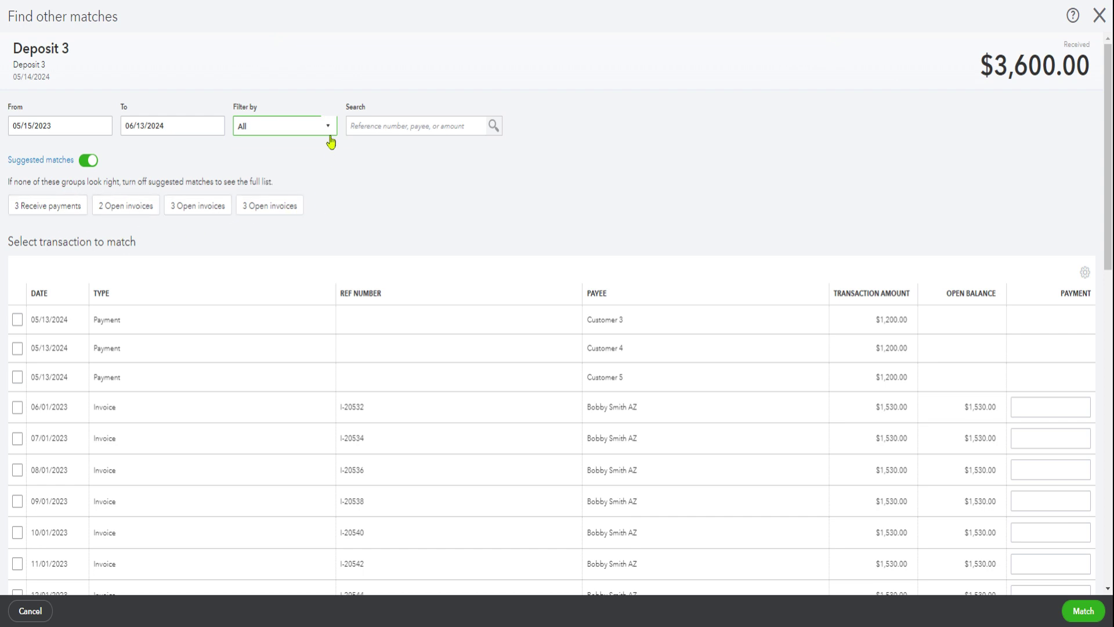
# - Match Deposit 3 to the suggested group of three received payments using the Receive payments filter, and check it among the categorized transactions
pyautogui.click(330, 131)
pyautogui.click(297, 186)
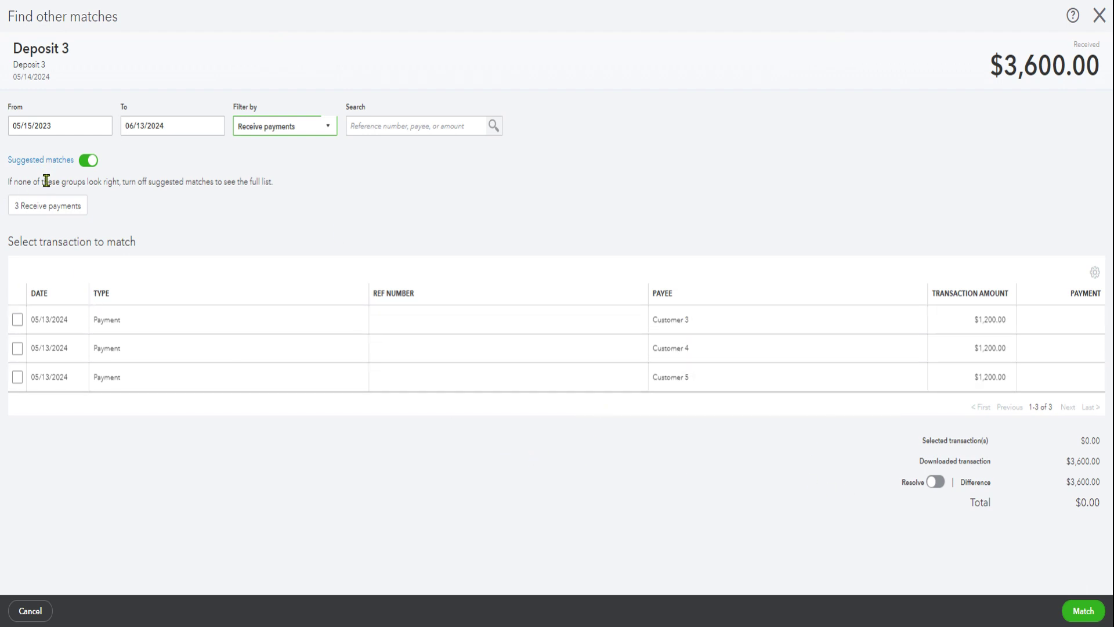
pyautogui.click(47, 206)
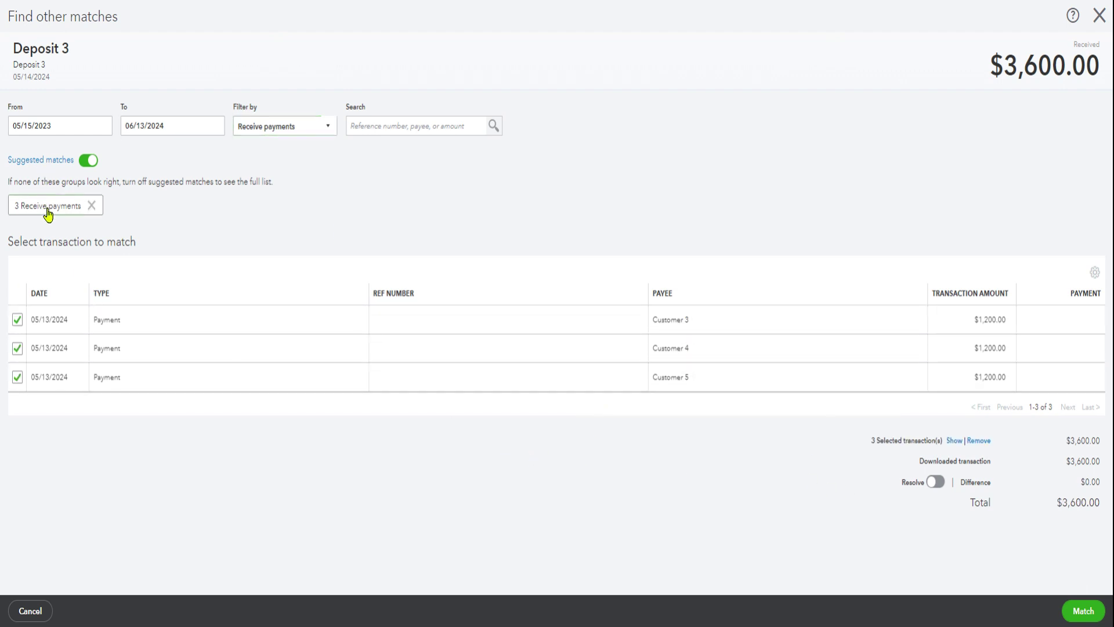
pyautogui.click(1078, 612)
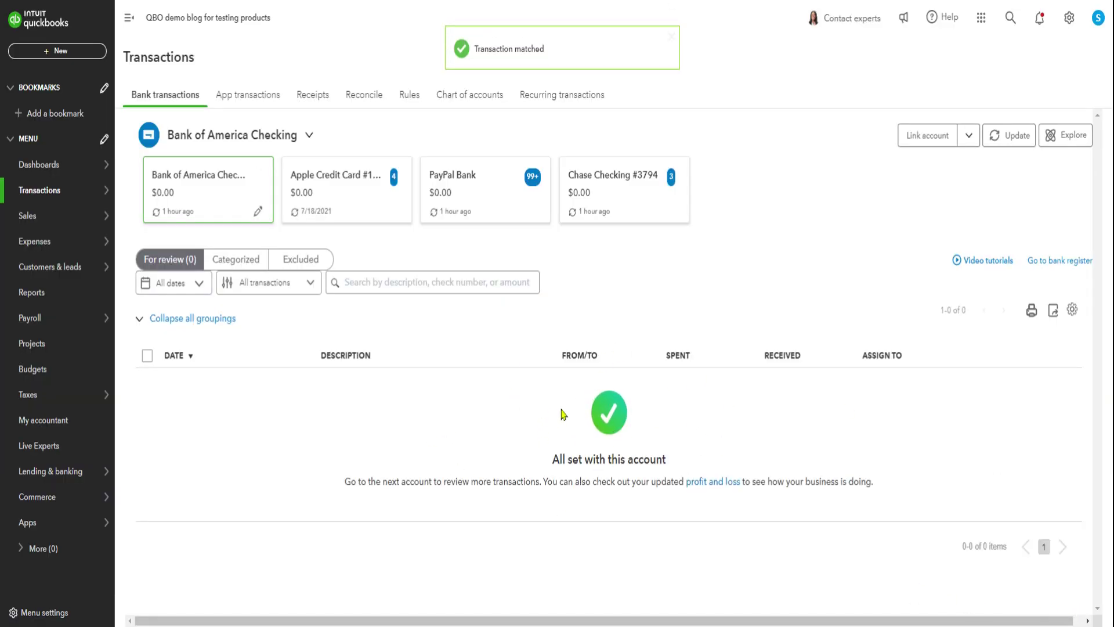
pyautogui.click(216, 258)
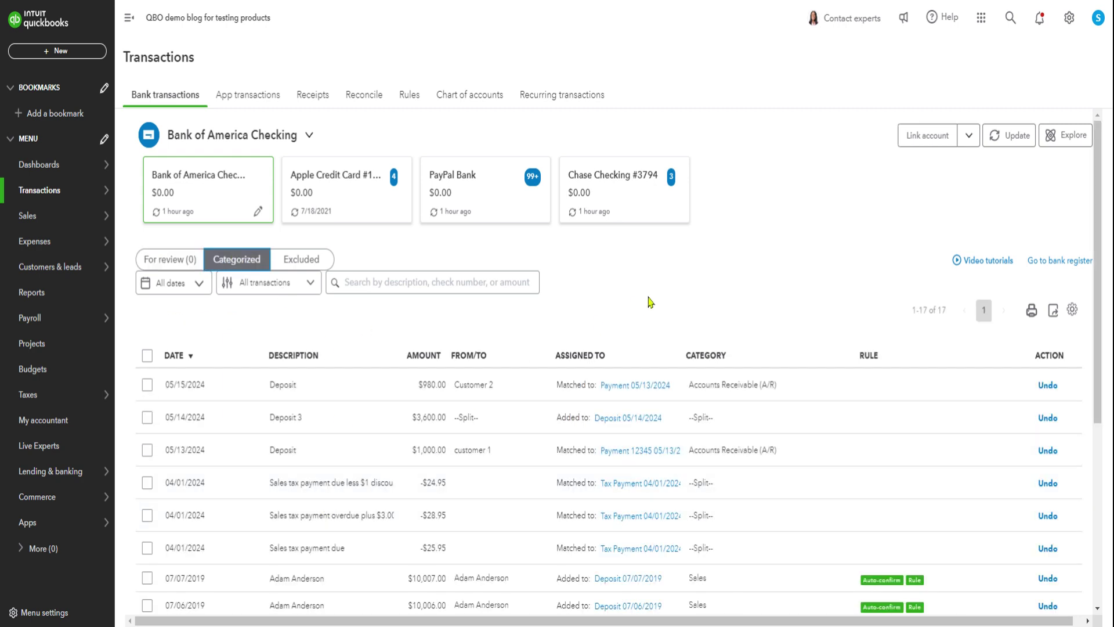
pyautogui.click(168, 262)
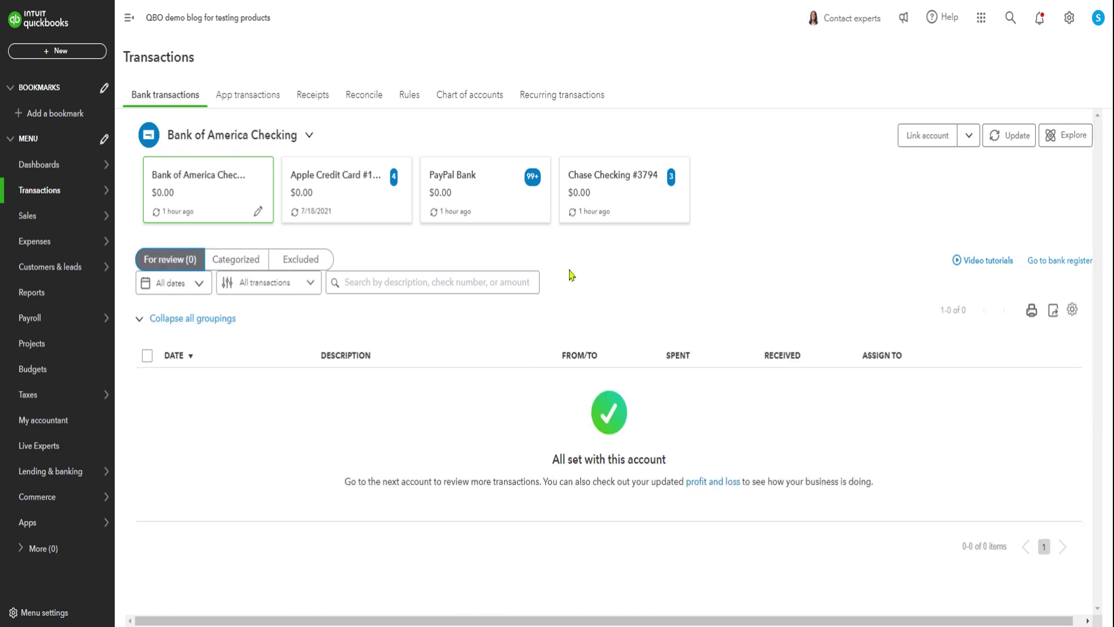
# - Examine the payment statuses of the customer invoices and the deposited and not-deposited totals in the invoice list
pyautogui.moveTo(21, 217)
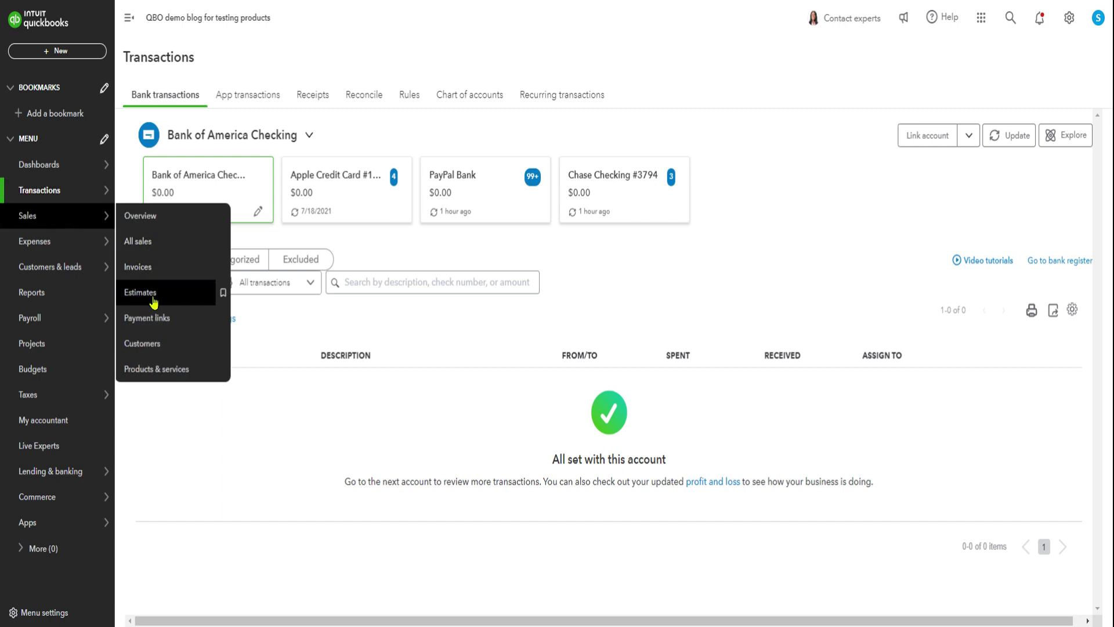
pyautogui.click(150, 277)
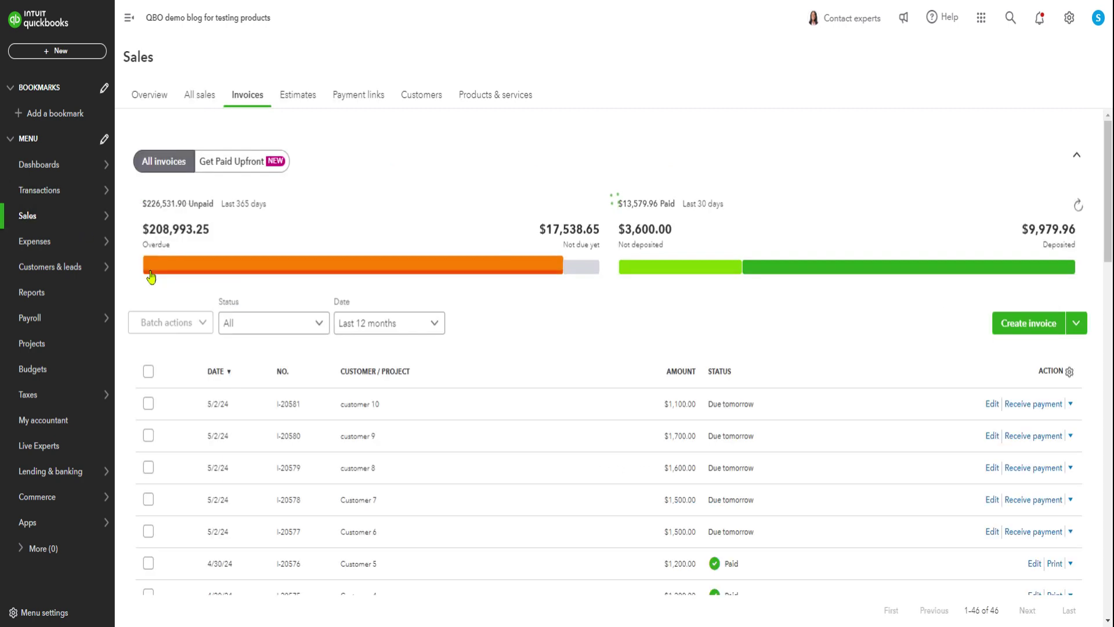
pyautogui.scroll(-3, 806, 581)
pyautogui.scroll(2, 807, 577)
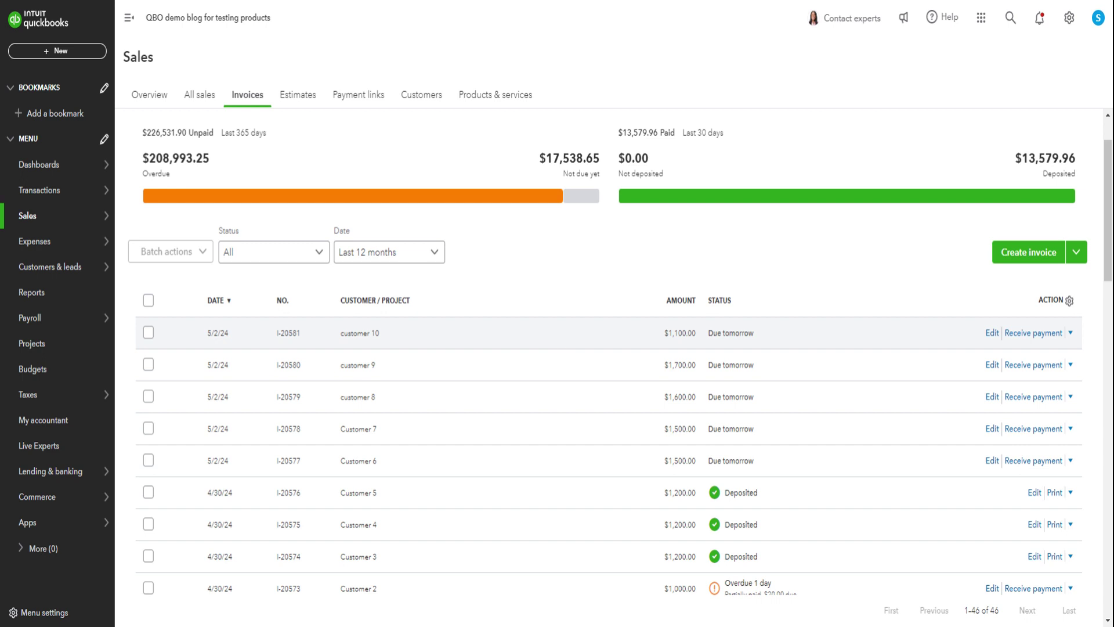
pyautogui.moveTo(37, 196)
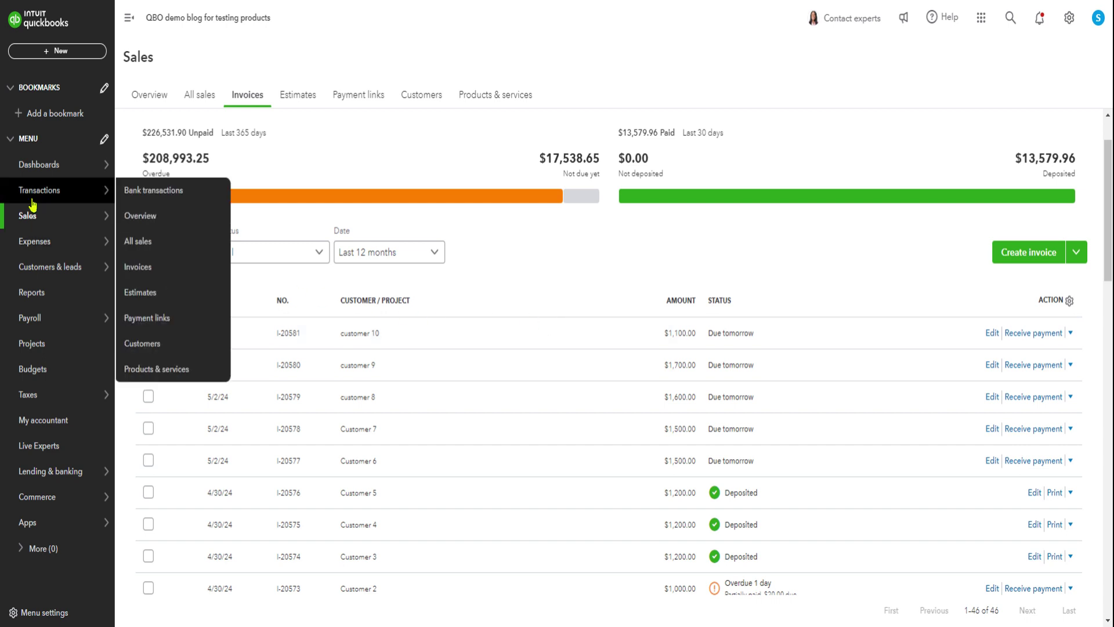
pyautogui.scroll(-3, 631, 407)
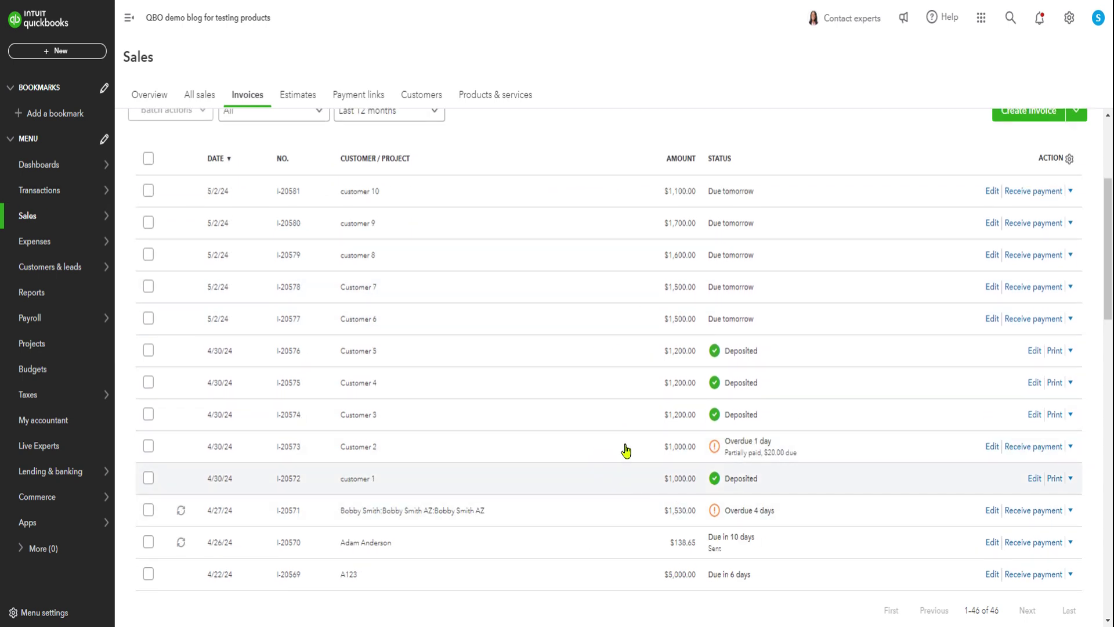
pyautogui.scroll(4, 626, 399)
pyautogui.scroll(-2, 614, 435)
pyautogui.scroll(2, 614, 435)
pyautogui.scroll(-3, 597, 494)
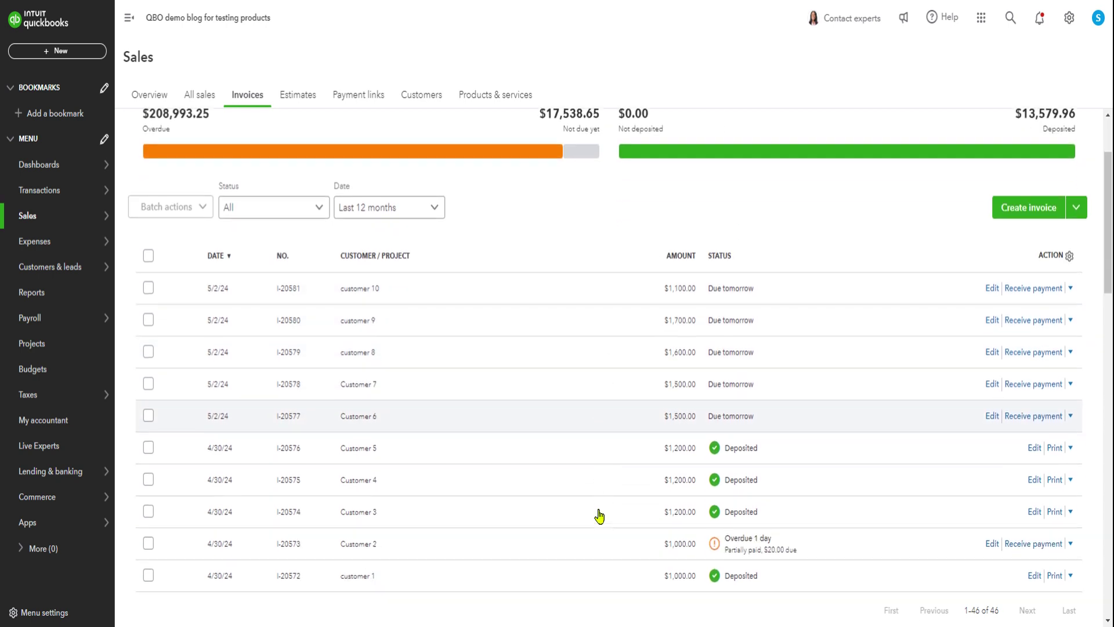
pyautogui.scroll(1, 583, 395)
pyautogui.scroll(2, 579, 346)
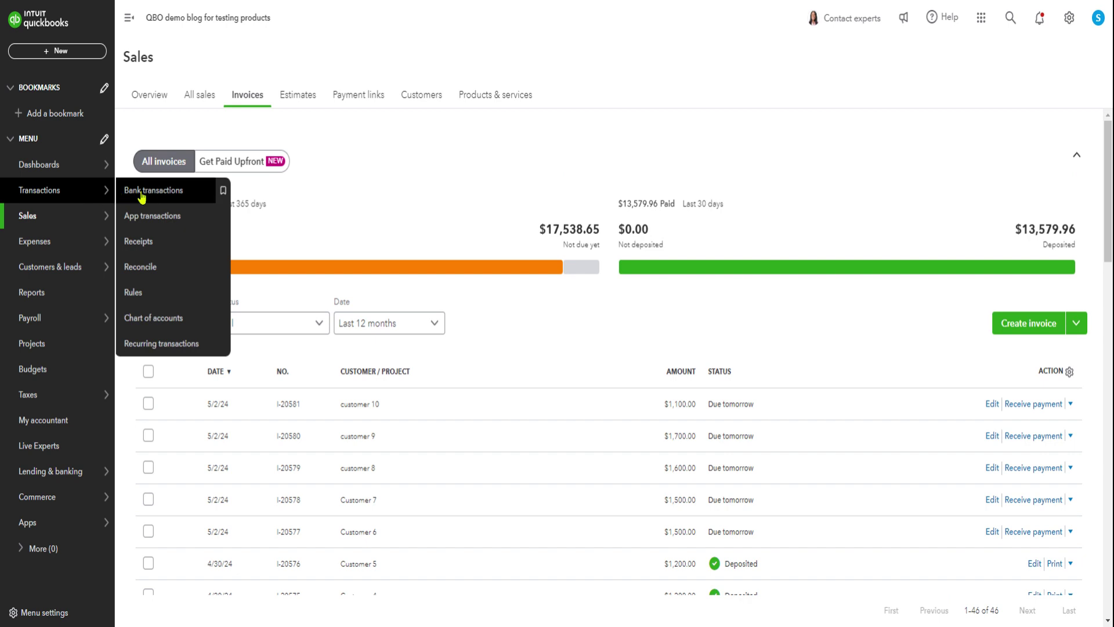
# - Open the $1,500.00 deposit awaiting review in Chase Checking, select Customer 6's suggested invoice, and open the search for other matches
pyautogui.click(142, 195)
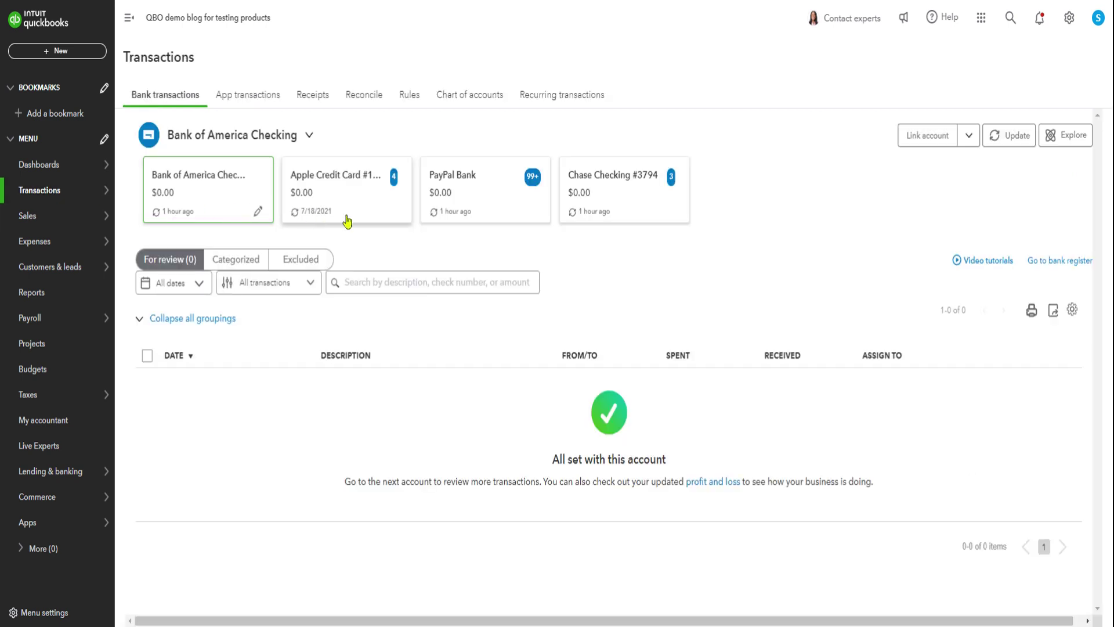
pyautogui.click(648, 203)
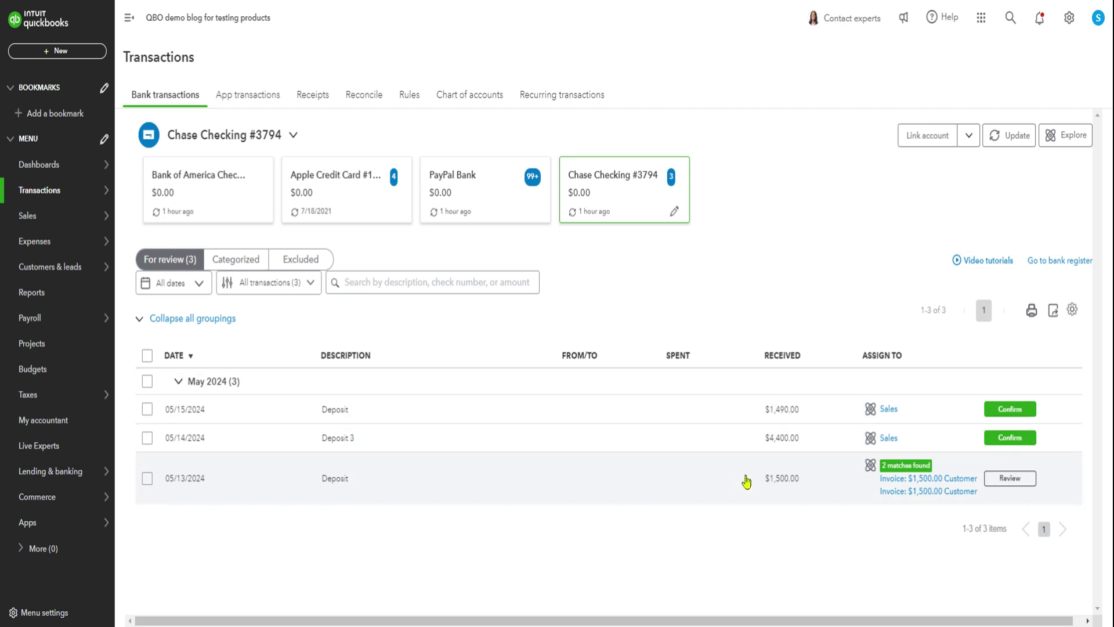
pyautogui.click(481, 485)
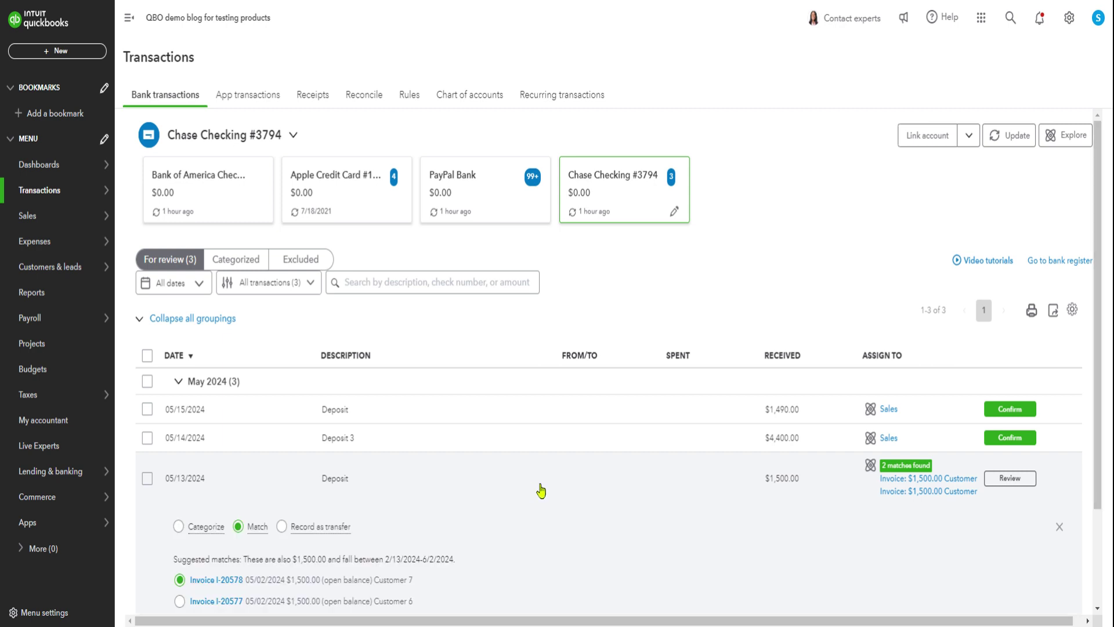
pyautogui.scroll(-2, 548, 488)
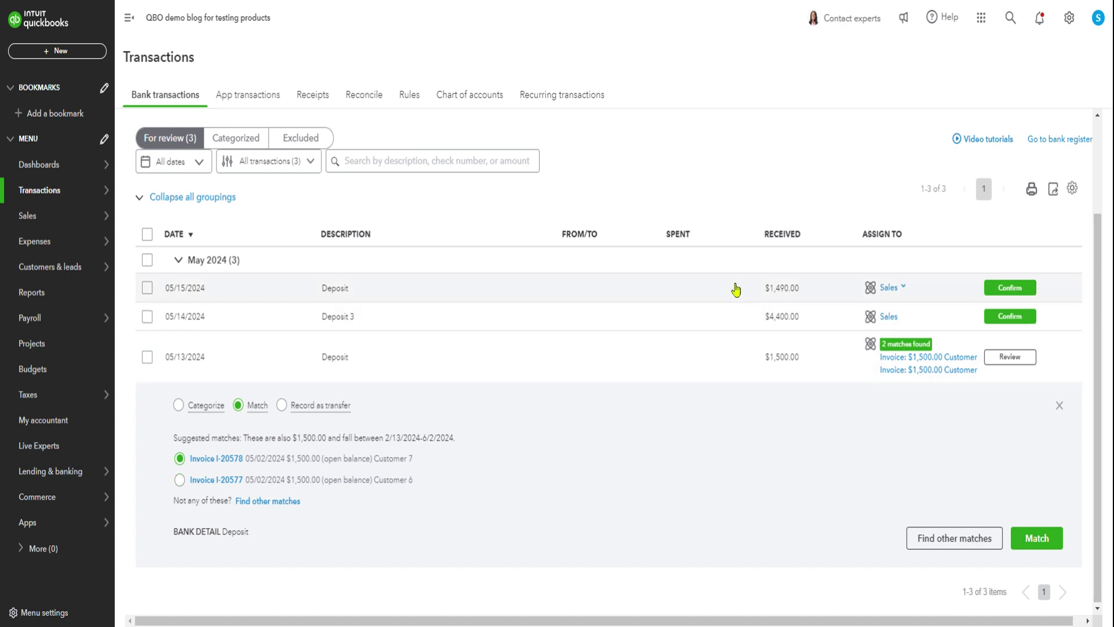
pyautogui.click(179, 480)
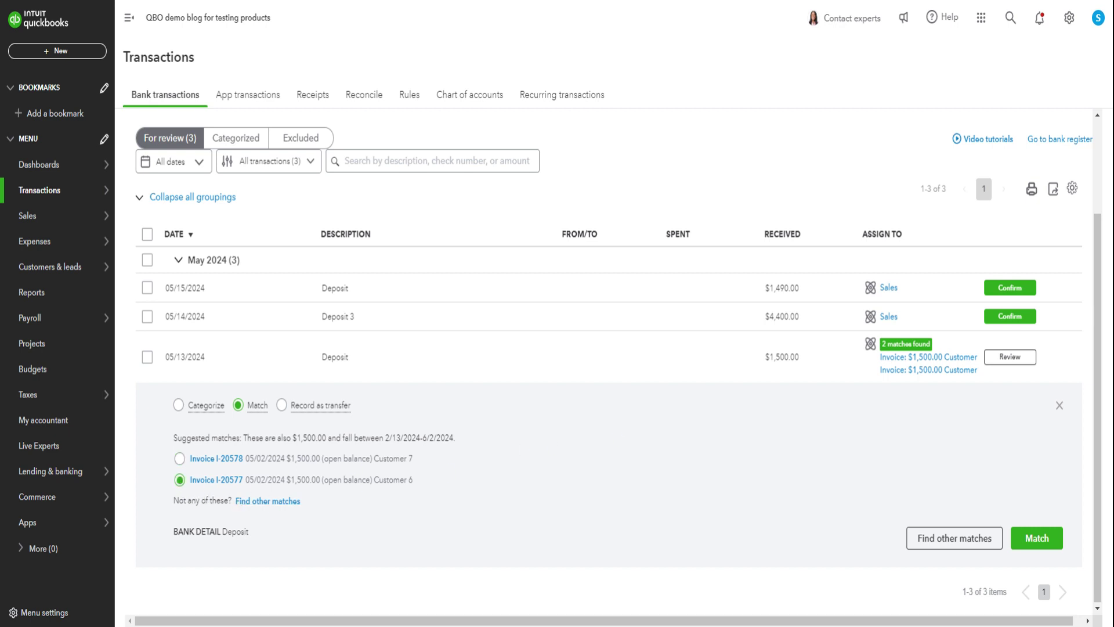
pyautogui.click(942, 542)
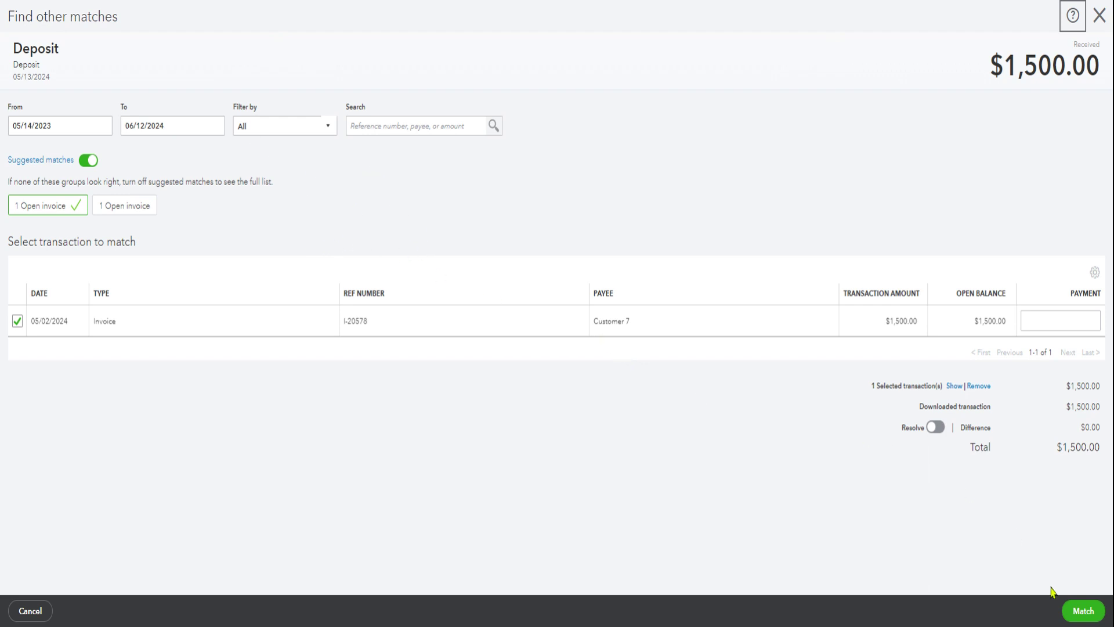
# - Compare the possible matches for the $1,500.00 deposit under the Receive payments and All filters
pyautogui.click(413, 125)
pyautogui.click(316, 134)
pyautogui.click(296, 187)
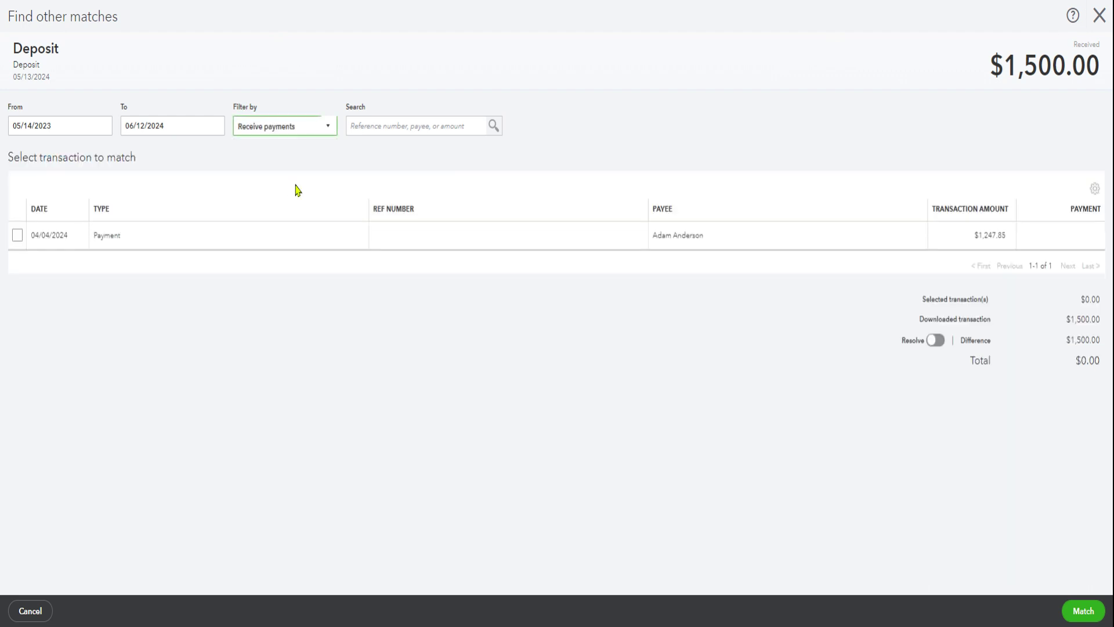
pyautogui.click(331, 126)
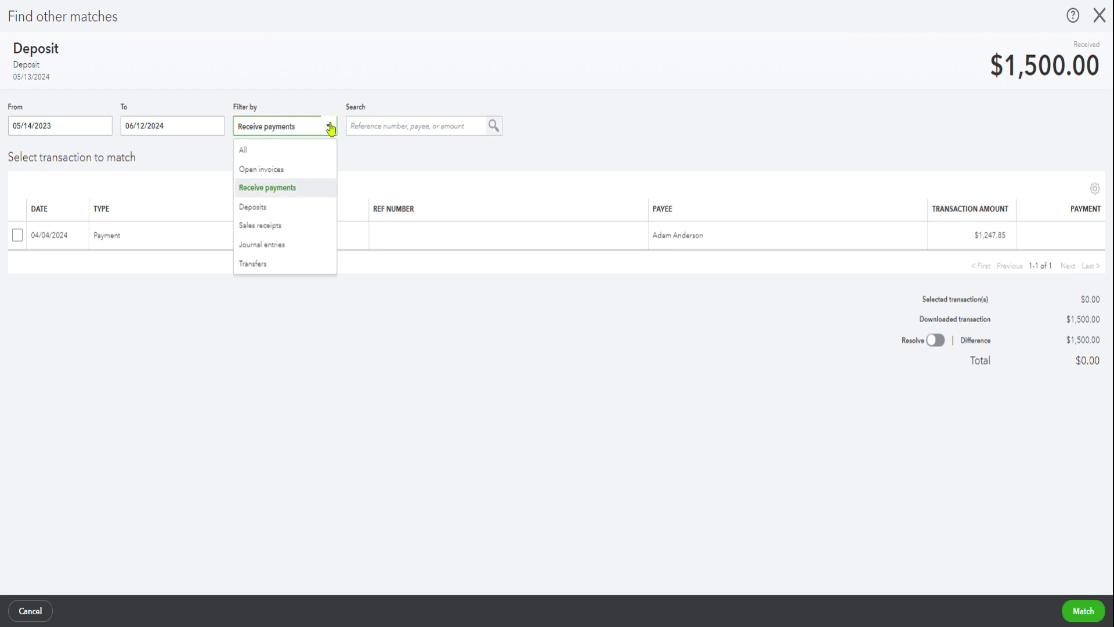
pyautogui.click(267, 152)
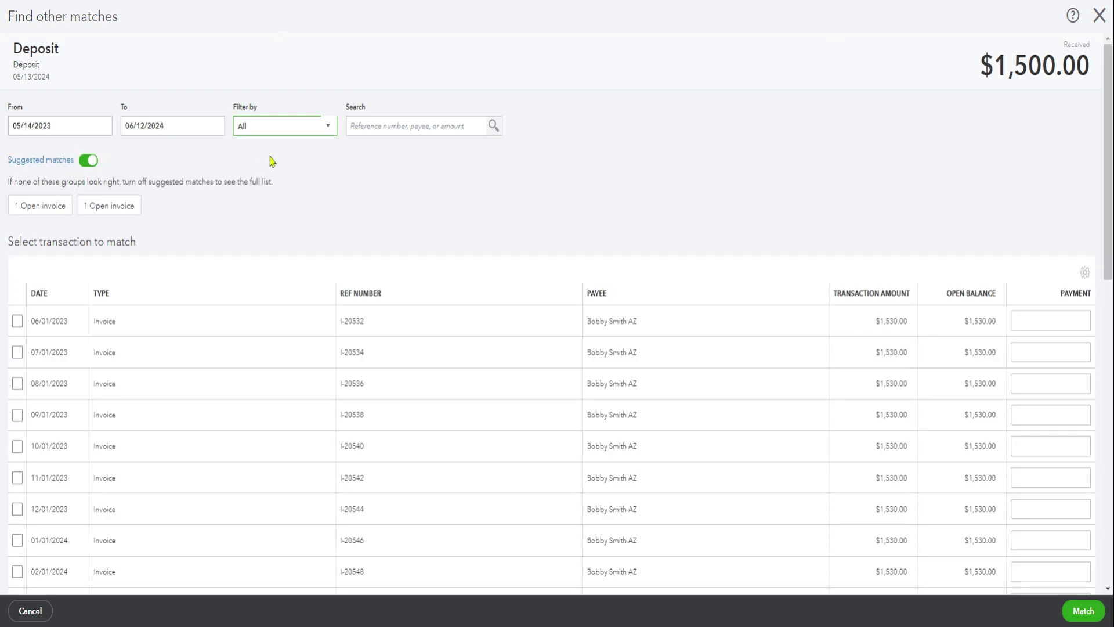
# - Filter the possible matches by Open invoices, select Customer 7's suggested $1,500.00 invoice, and match the deposit to it
pyautogui.click(331, 125)
pyautogui.click(291, 169)
pyautogui.click(49, 213)
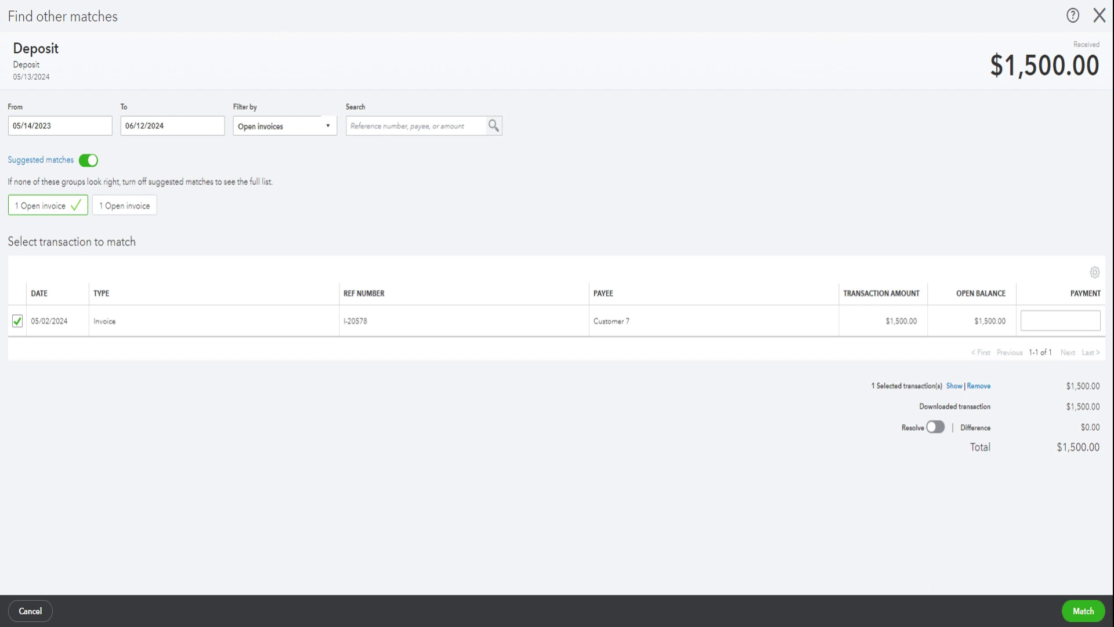
pyautogui.click(1081, 615)
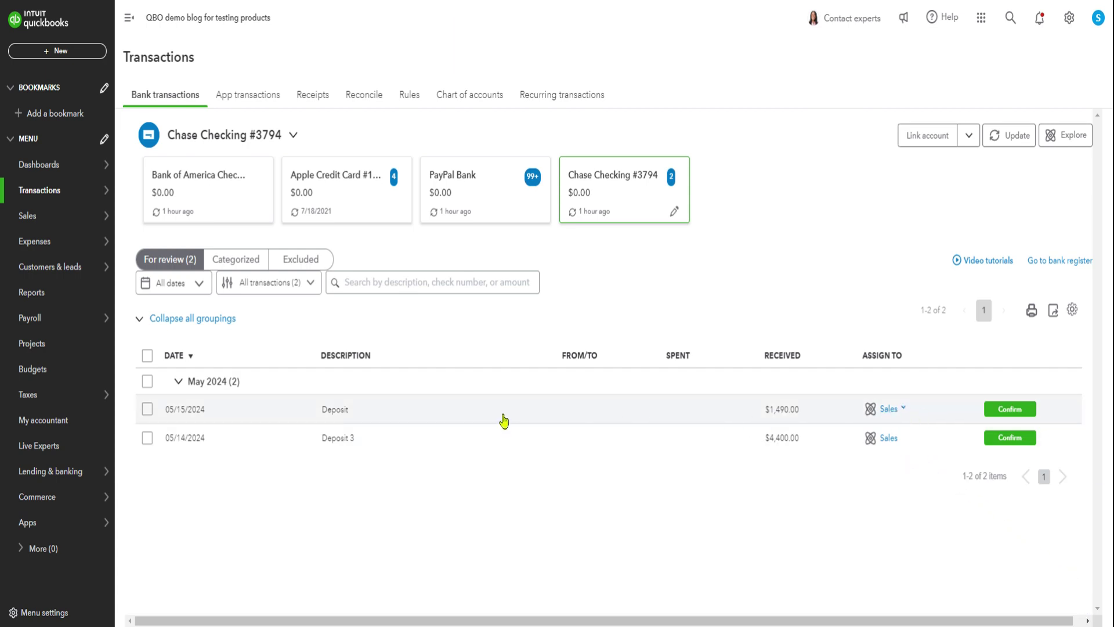
# - Open the search for other matches for the $1,490.00 Chase Checking deposit and filter the transactions by Open invoices
pyautogui.click(634, 412)
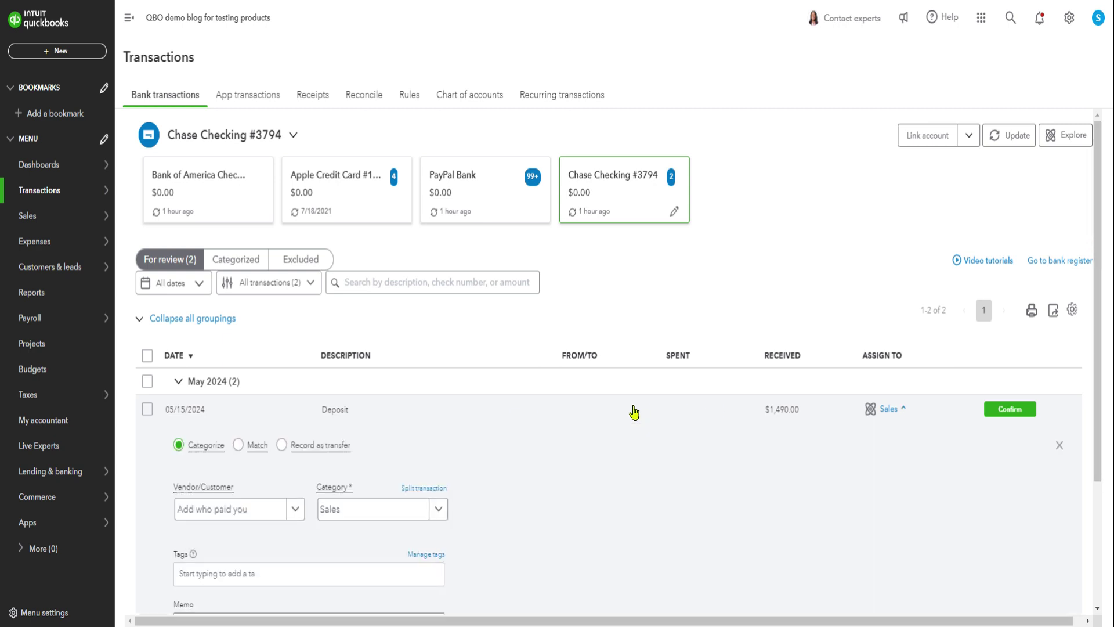
pyautogui.click(246, 452)
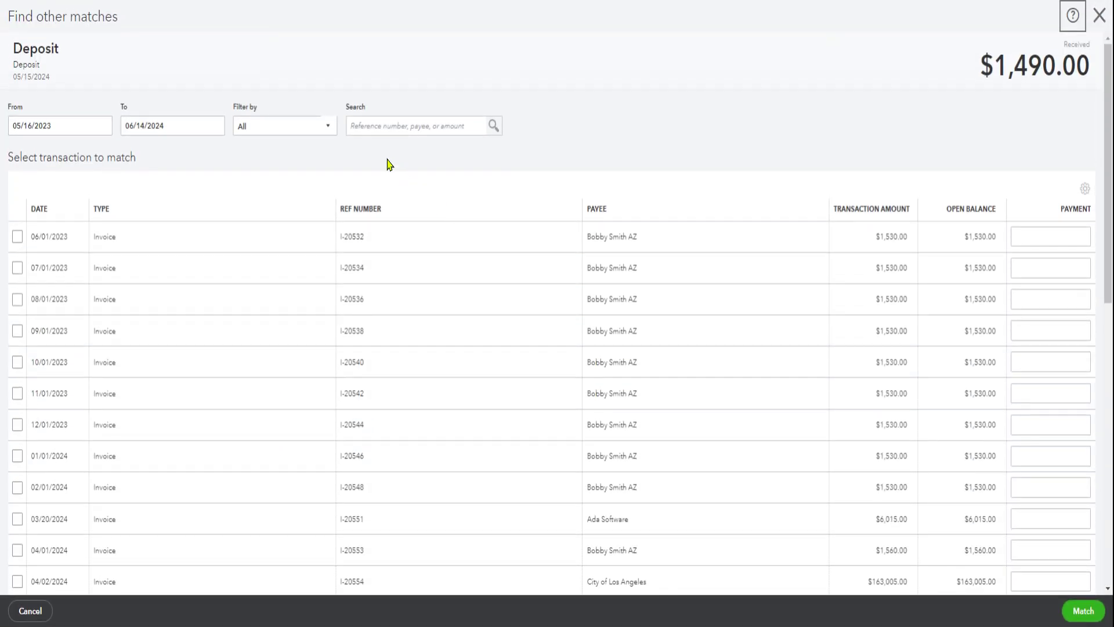
pyautogui.click(312, 126)
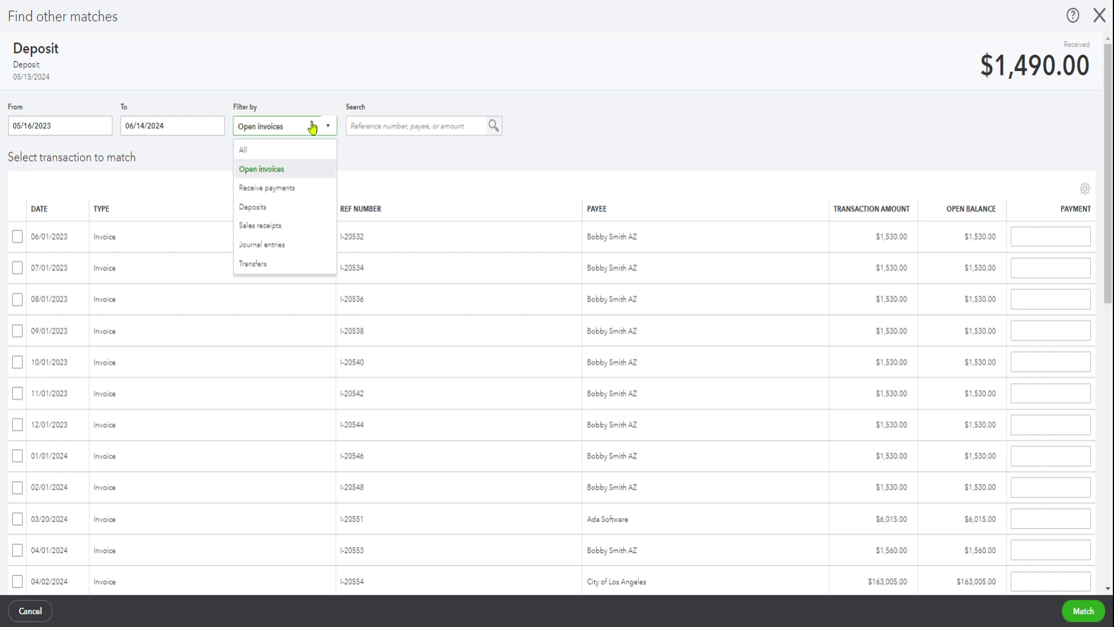
pyautogui.click(287, 175)
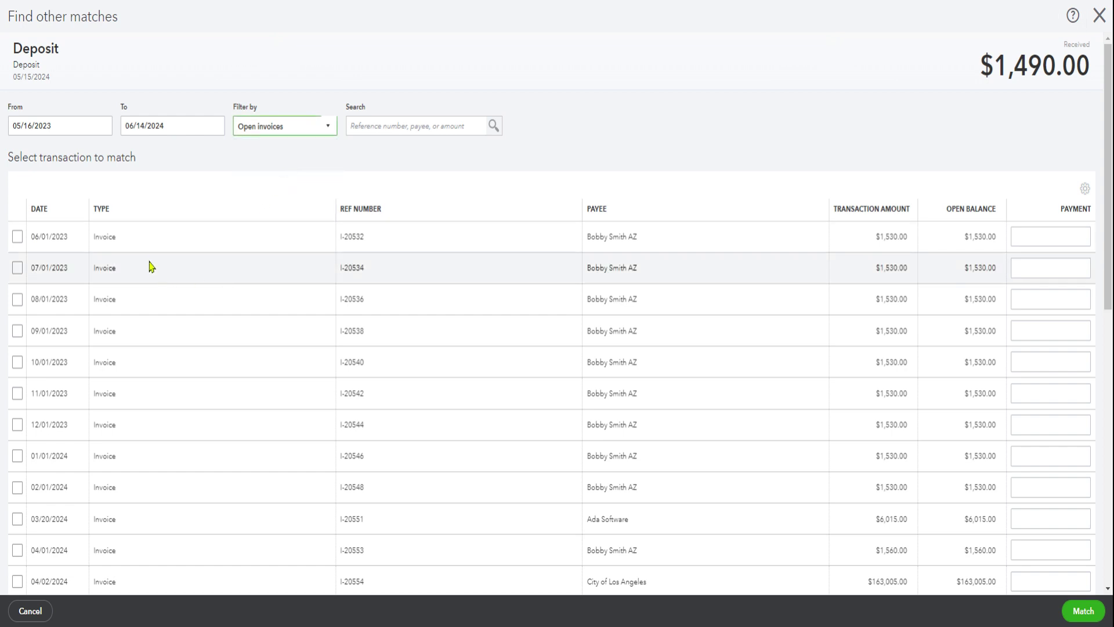
# - Select Customer 6's $1,500.00 invoice from the list sorted newest first, and turn on resolving the difference
pyautogui.click(43, 216)
pyautogui.click(45, 218)
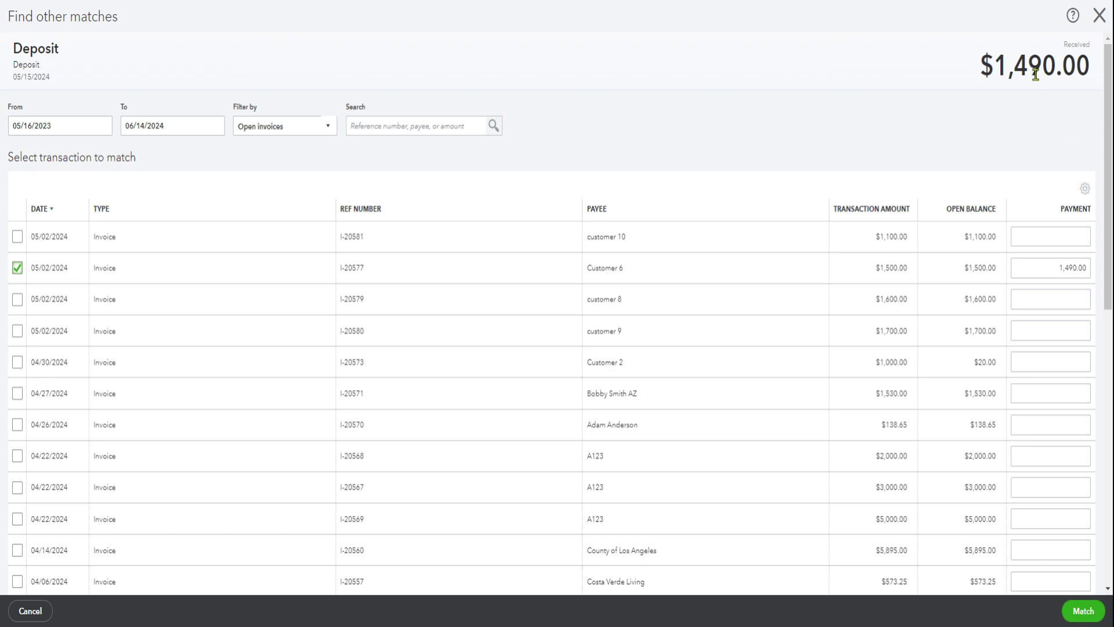
pyautogui.scroll(-10, 822, 226)
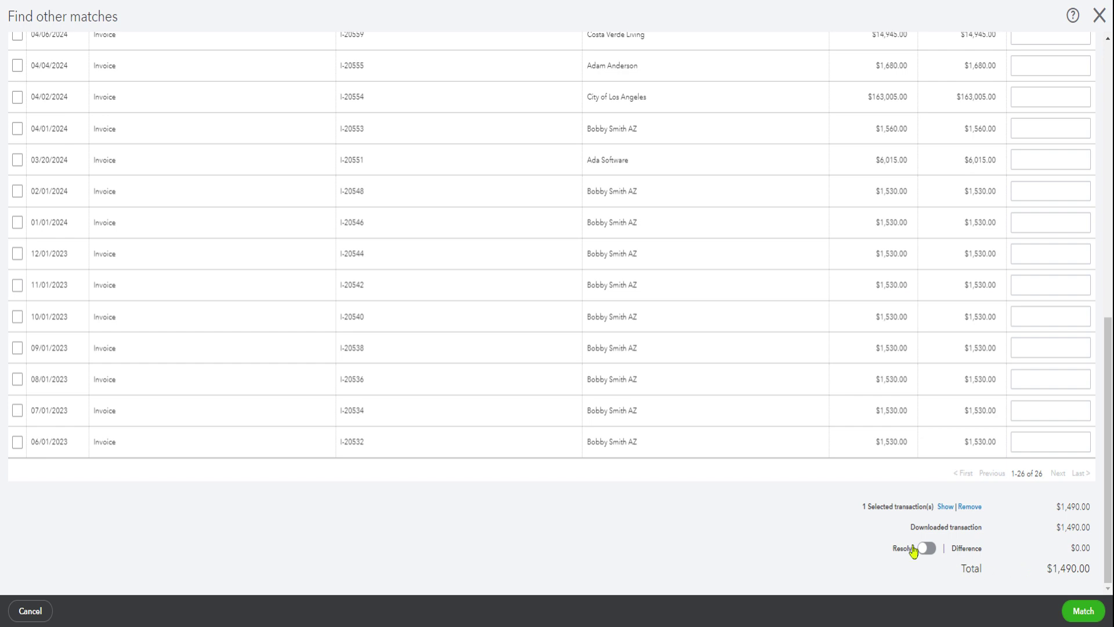
pyautogui.click(926, 548)
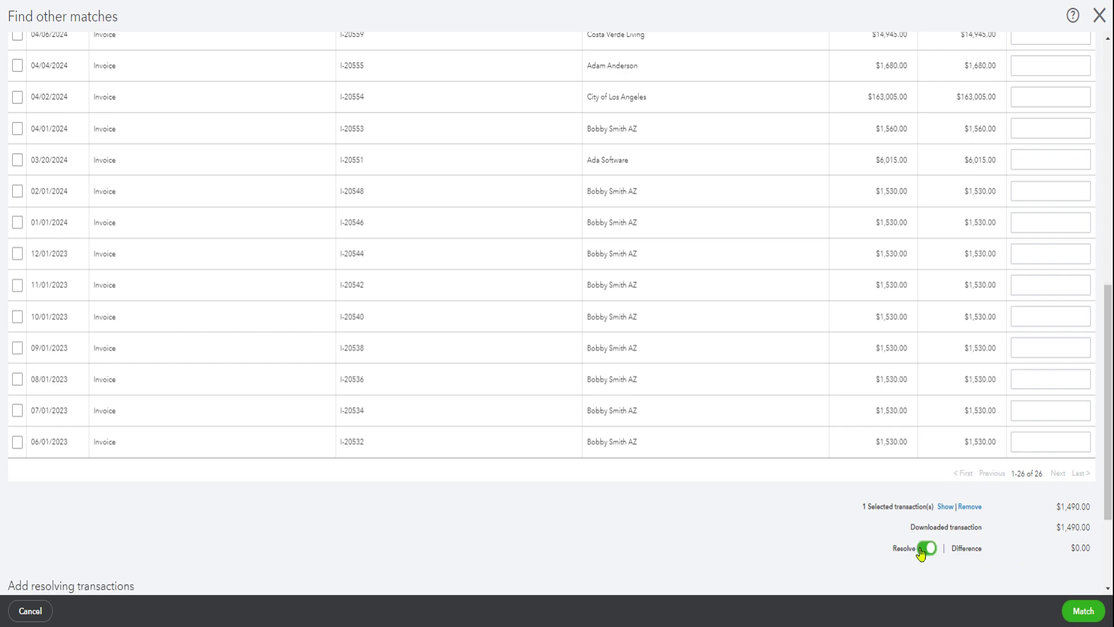
pyautogui.scroll(-3, 920, 553)
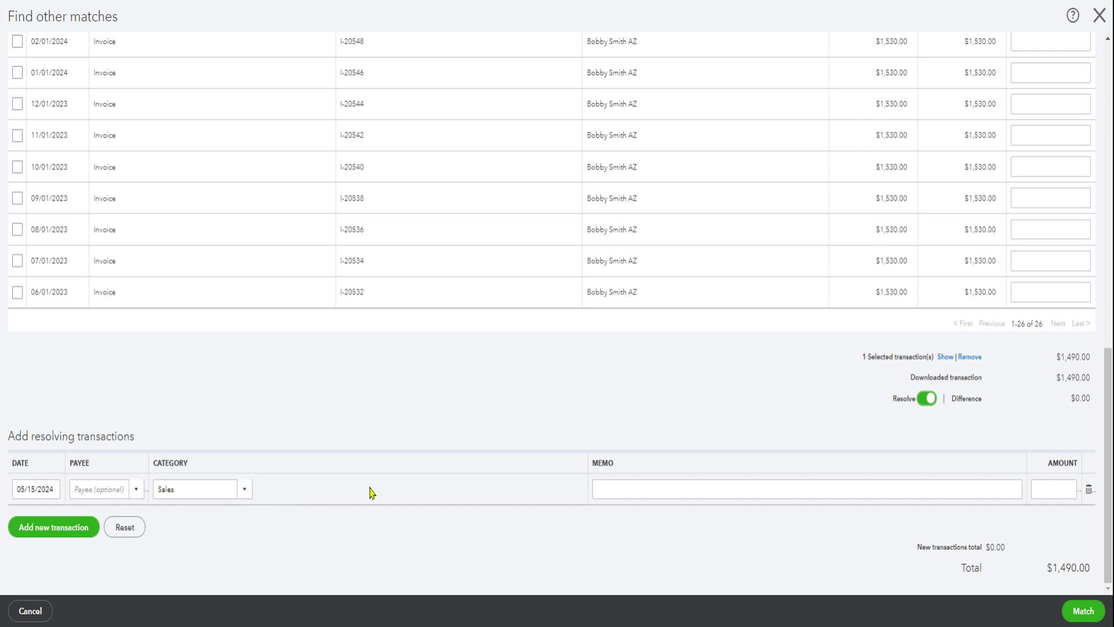
pyautogui.scroll(6, 224, 418)
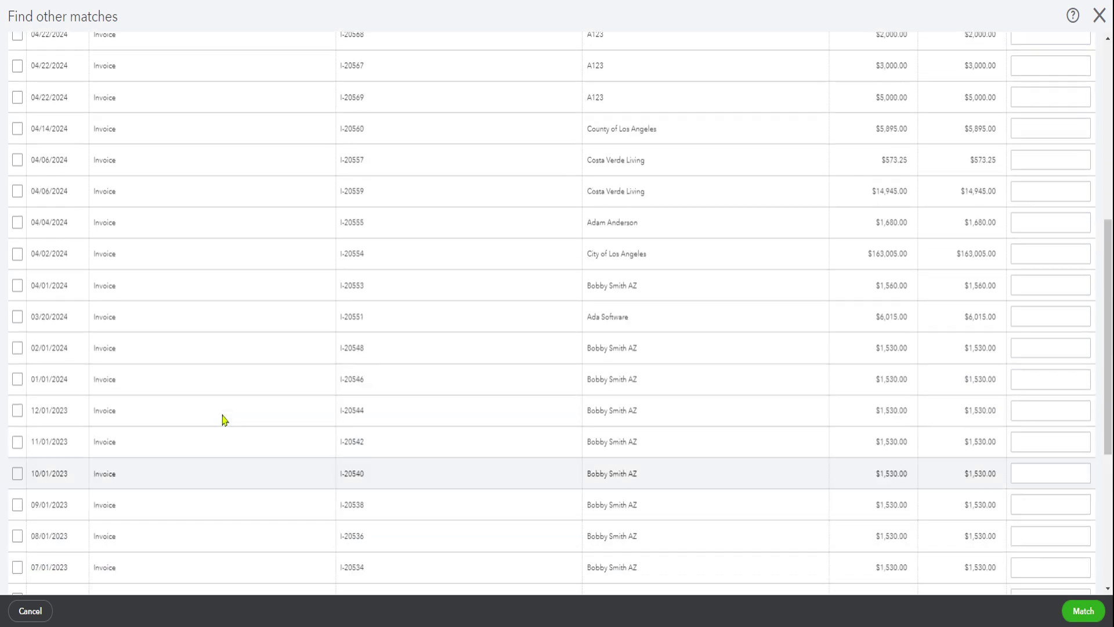
pyautogui.scroll(6, 237, 413)
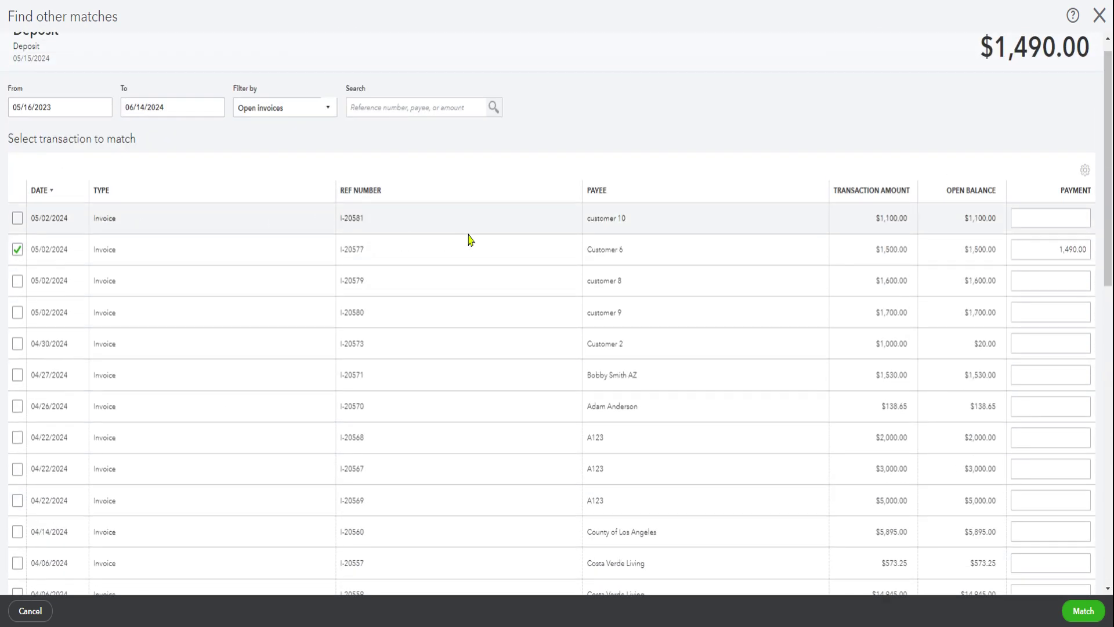
# - Try to enter customer 6 as the payee of the resolving transaction
pyautogui.scroll(-12, 244, 465)
pyautogui.click(92, 489)
pyautogui.write('customer')
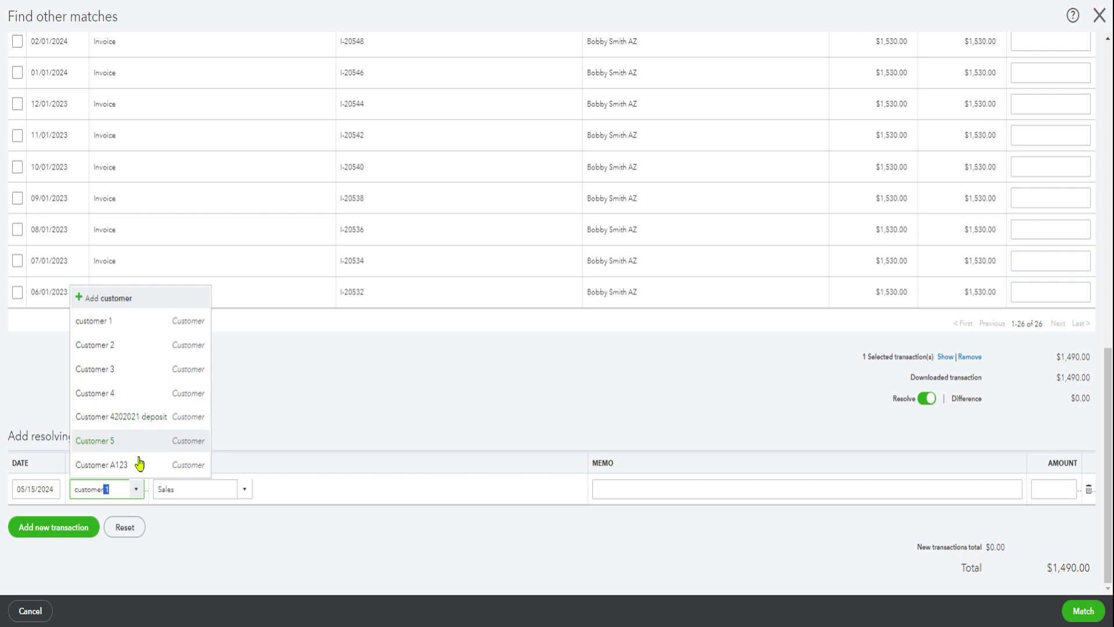
pyautogui.write('6')
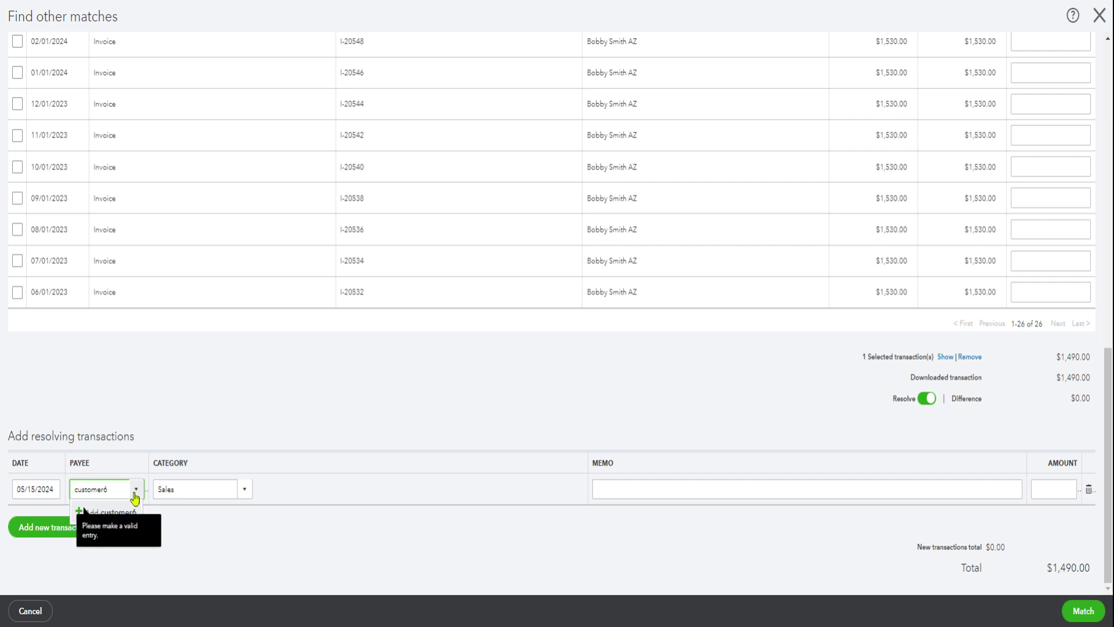
pyautogui.press('BackSpace')
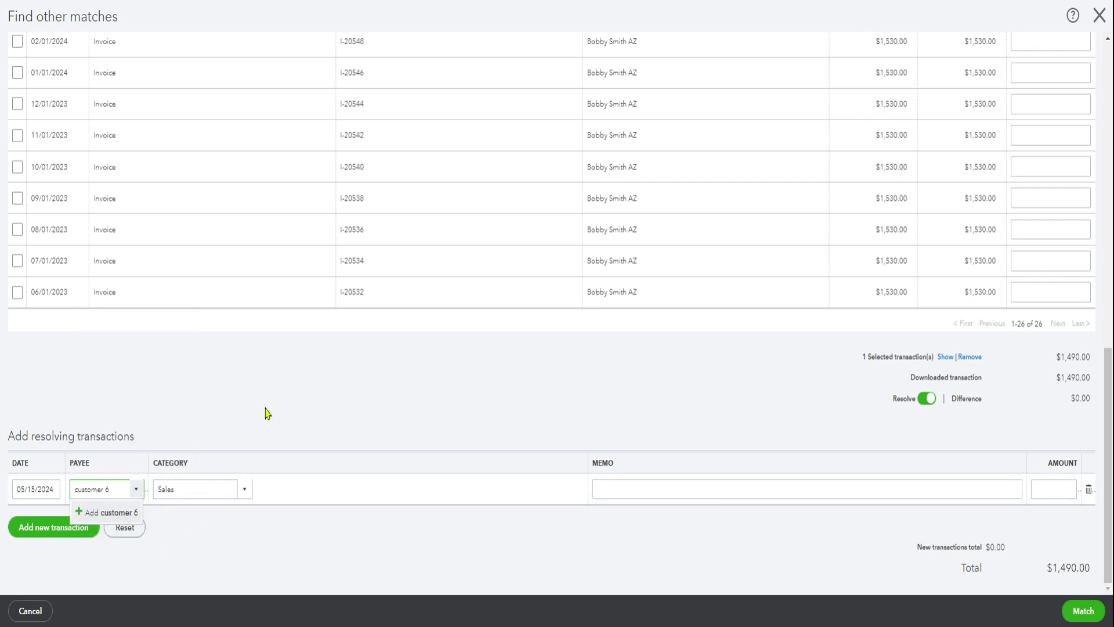
# - Look through the resolving transaction's full payee list for Customer 6
pyautogui.click(139, 492)
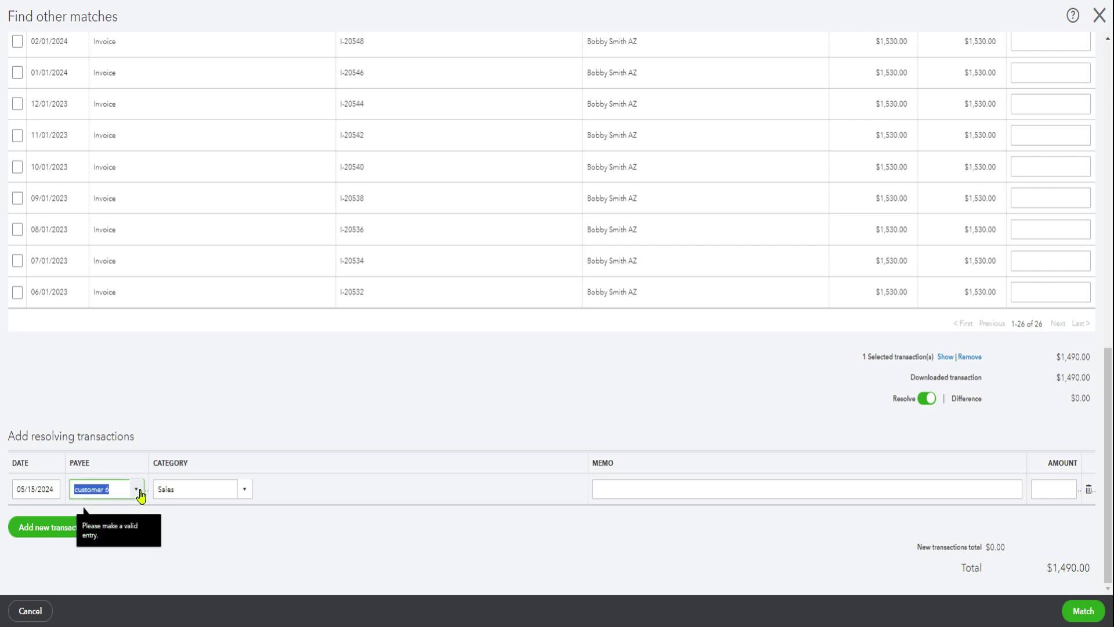
pyautogui.click(138, 492)
pyautogui.scroll(-5, 186, 391)
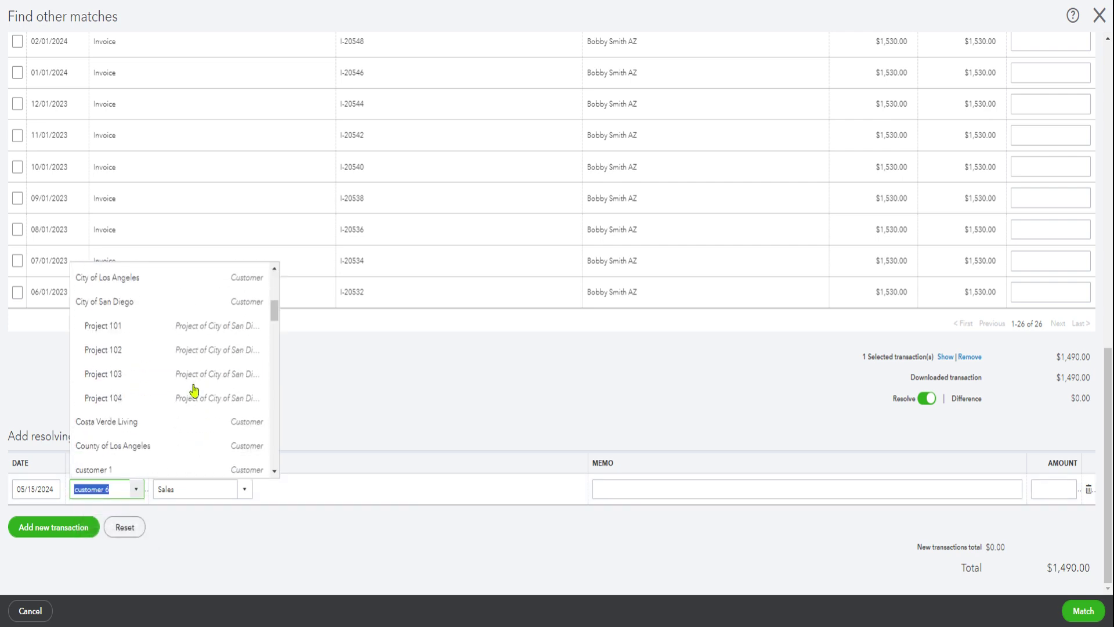
pyautogui.scroll(-3, 194, 390)
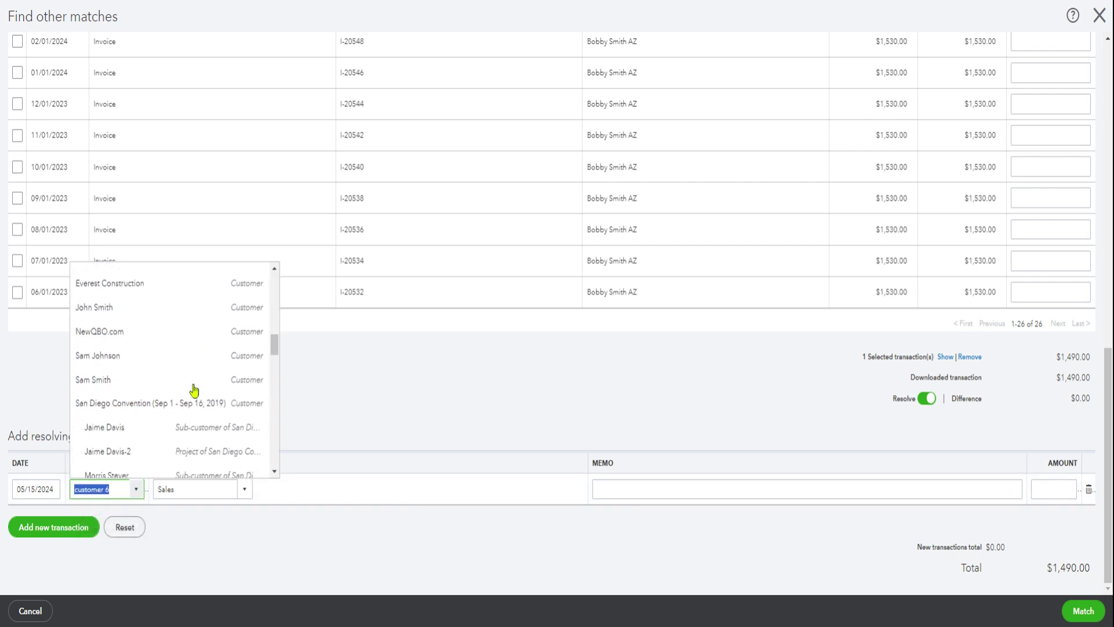
pyautogui.scroll(-3, 194, 390)
pyautogui.scroll(10, 194, 391)
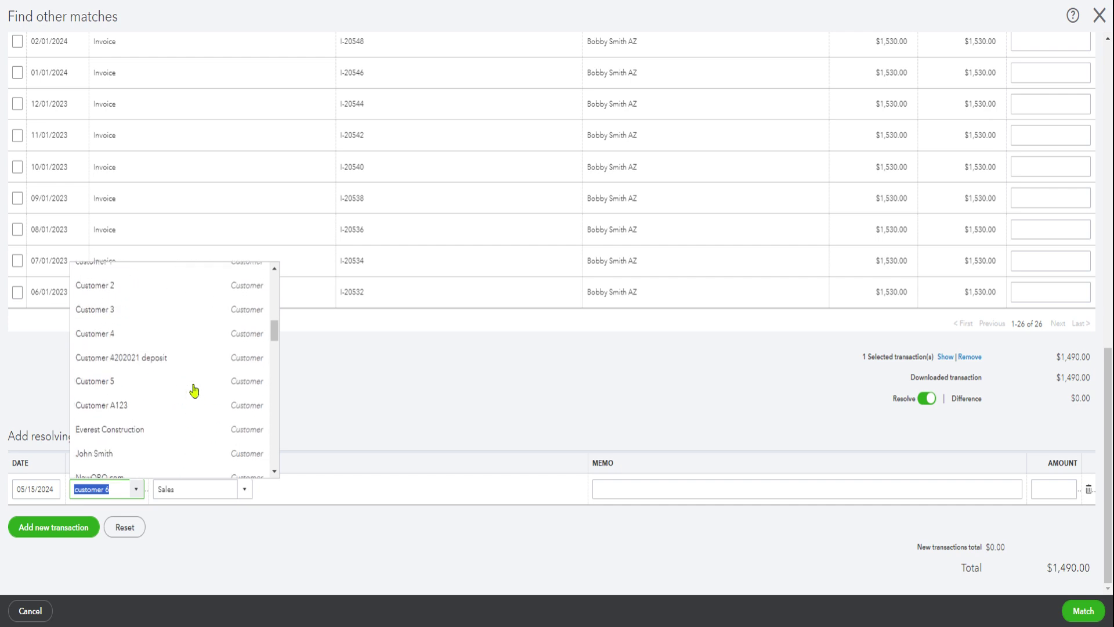
pyautogui.scroll(3, 194, 390)
pyautogui.scroll(-5, 194, 390)
pyautogui.scroll(-3, 206, 385)
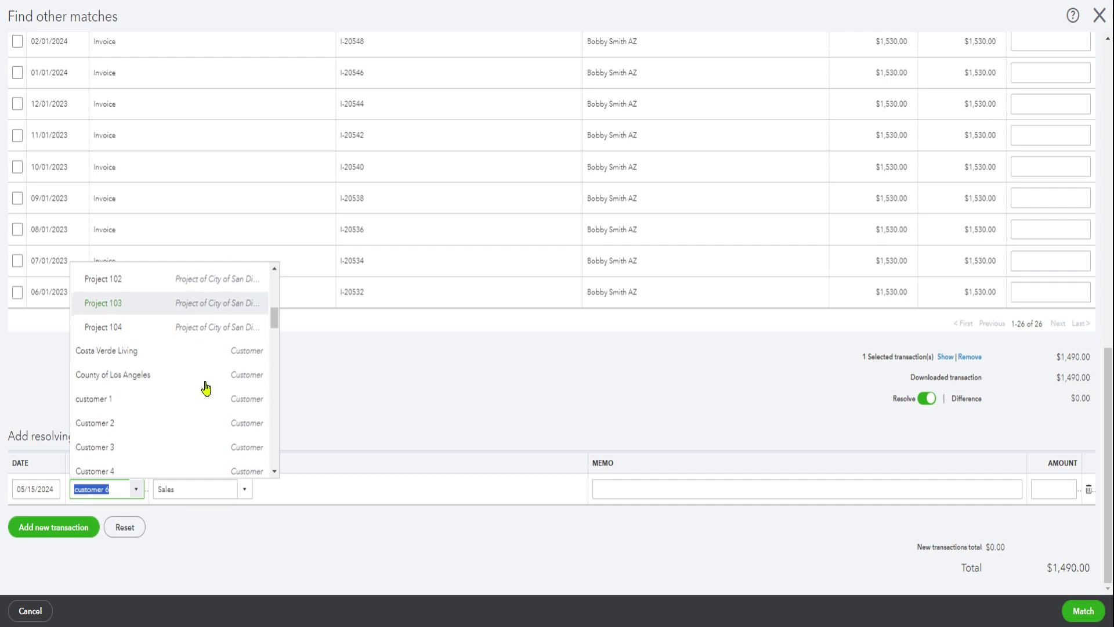
pyautogui.scroll(-6, 233, 395)
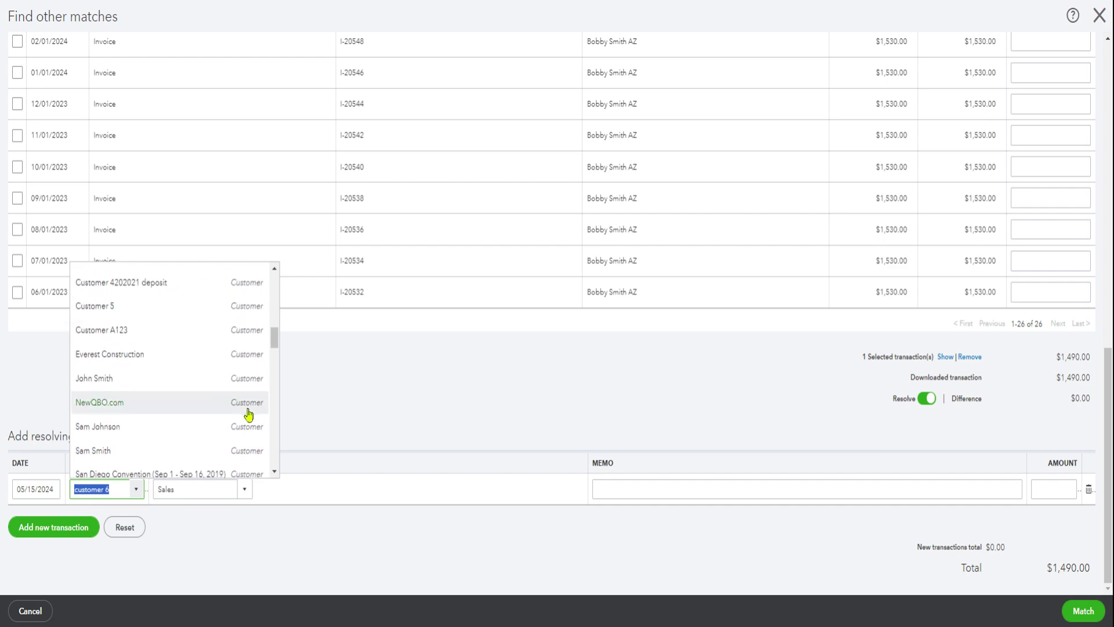
pyautogui.scroll(-8, 248, 414)
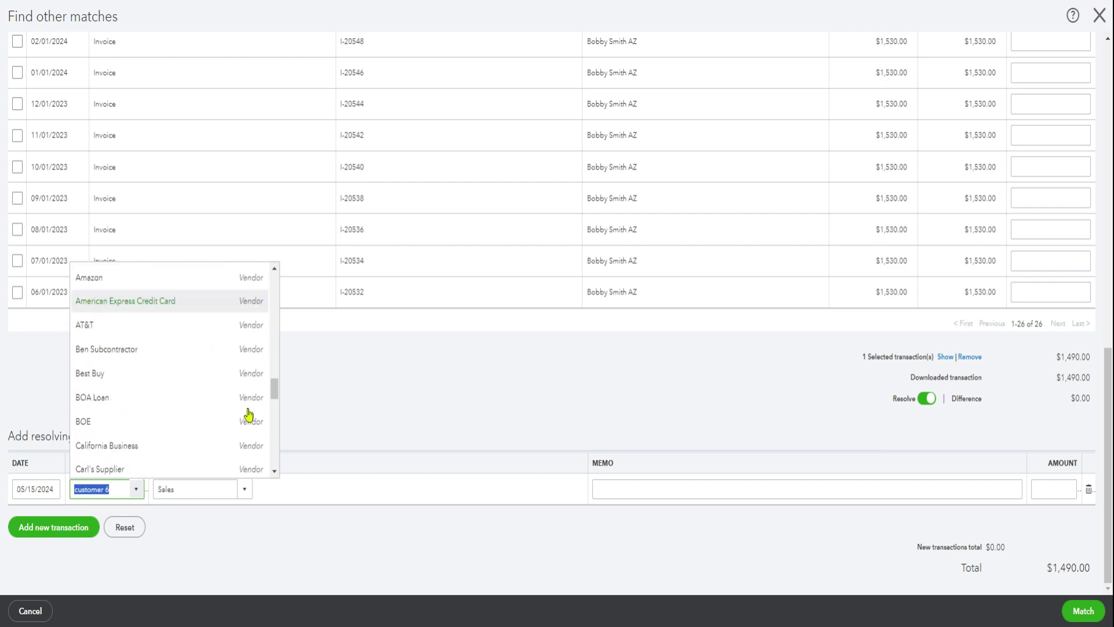
pyautogui.scroll(-8, 248, 415)
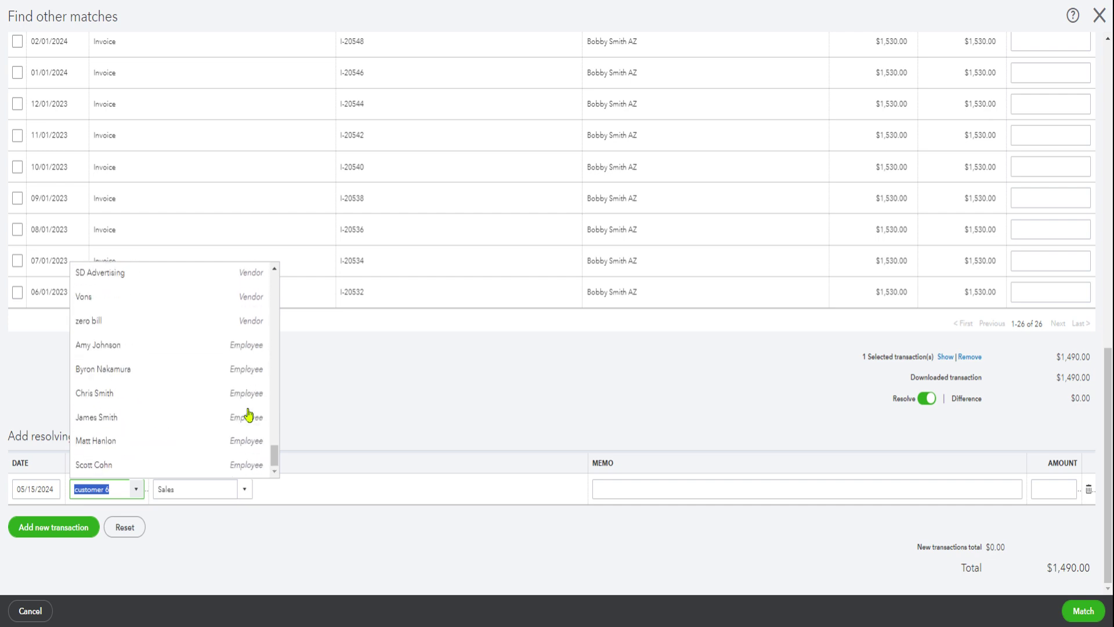
pyautogui.click(302, 533)
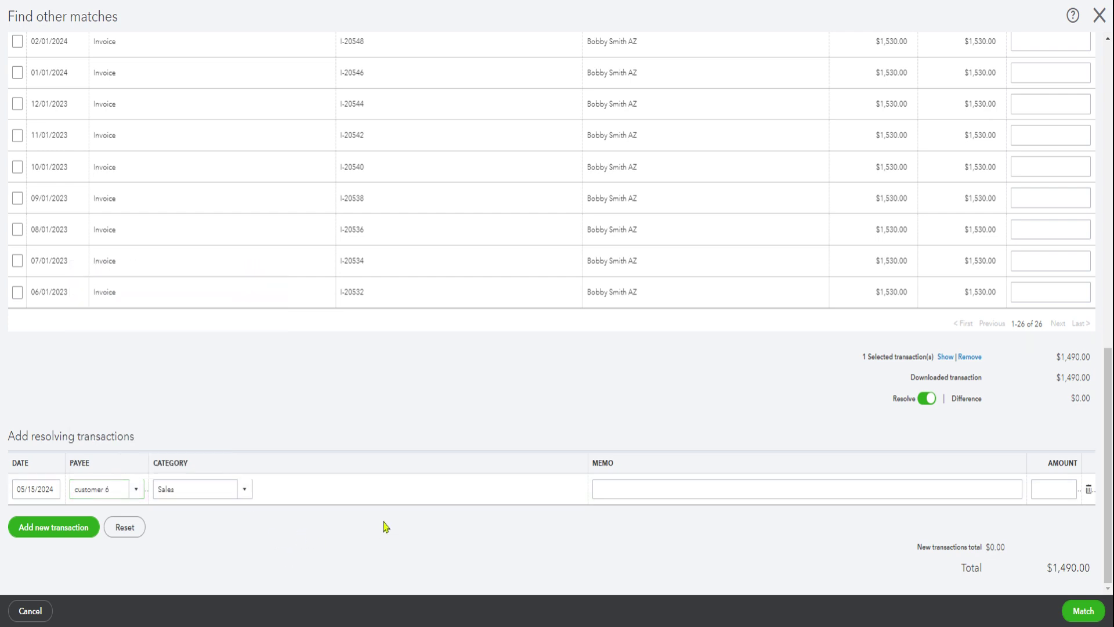
pyautogui.click(739, 388)
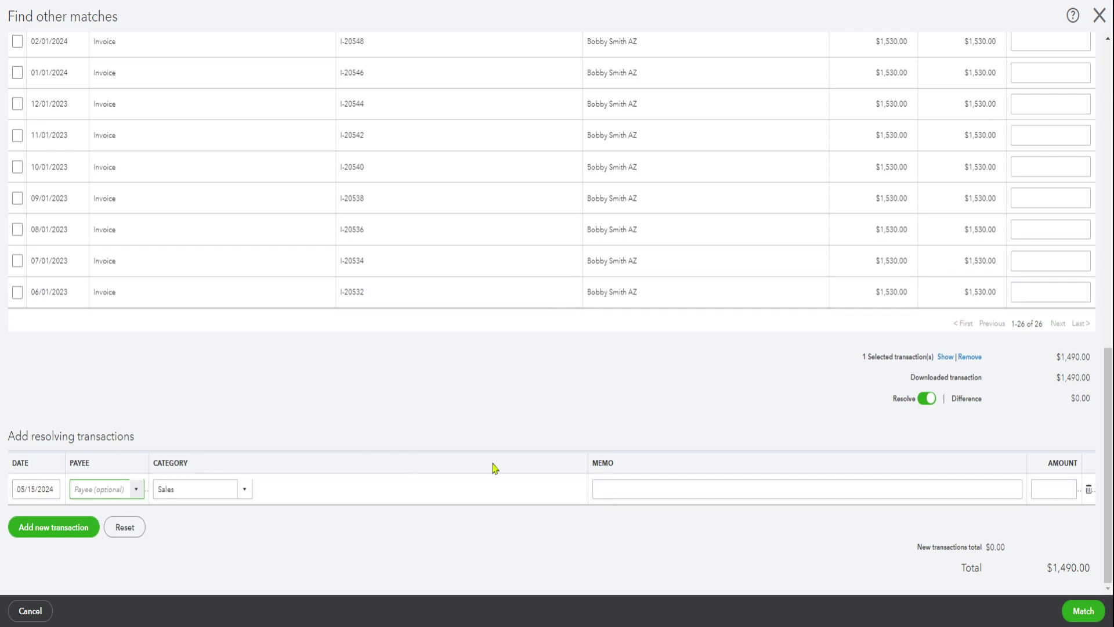
# - Set the resolving transaction's amount to -10.00, leaving its payee empty
pyautogui.click(1051, 486)
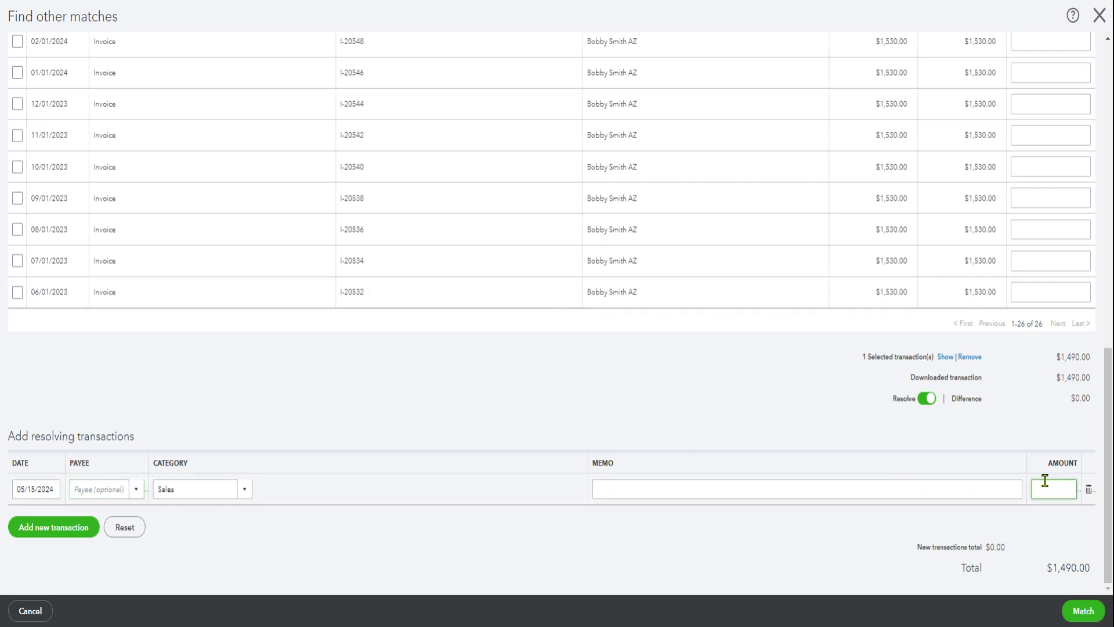
pyautogui.write('-10')
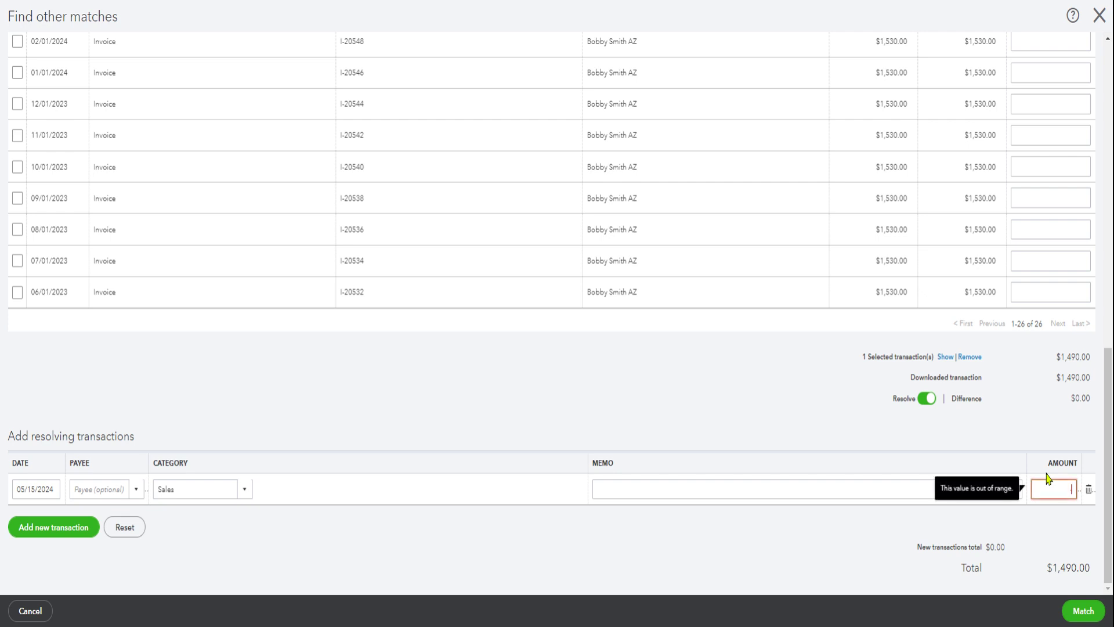
pyautogui.click(736, 398)
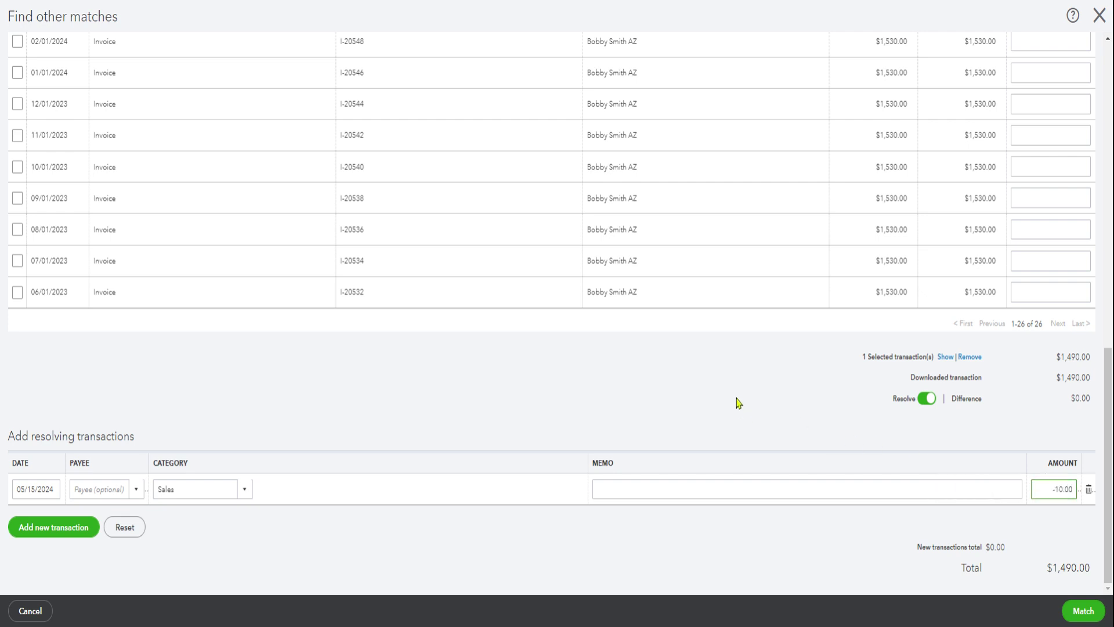
# - Change the resolving transaction's amount to 10.00 and try to match the $1,490.00 deposit
pyautogui.moveTo(1050, 490); pyautogui.dragTo(1070, 488)
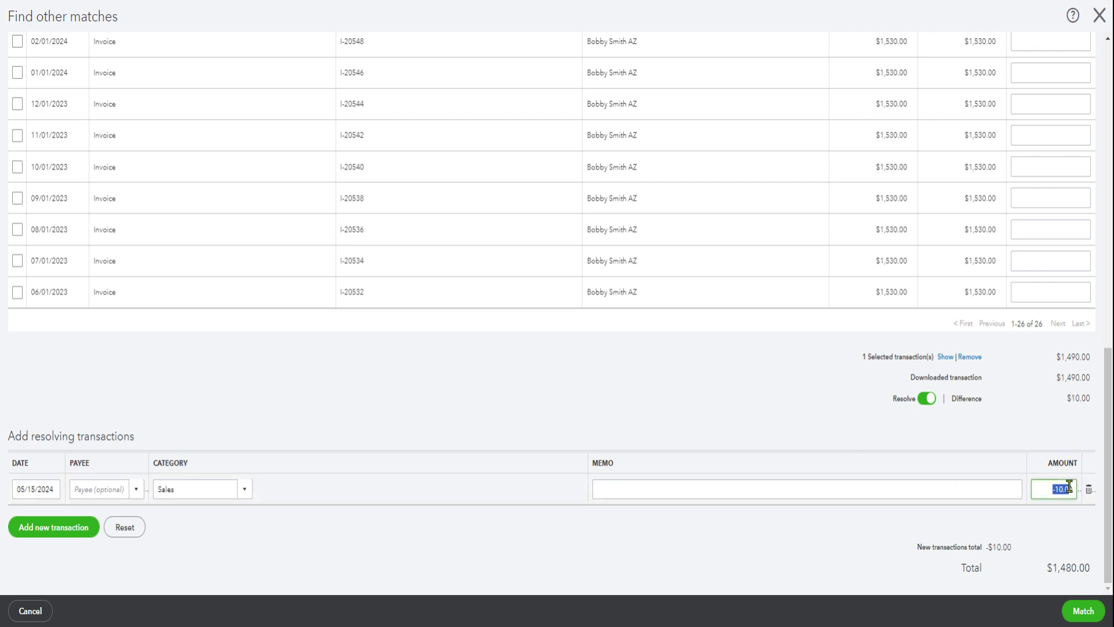
pyautogui.write('10')
pyautogui.click(808, 423)
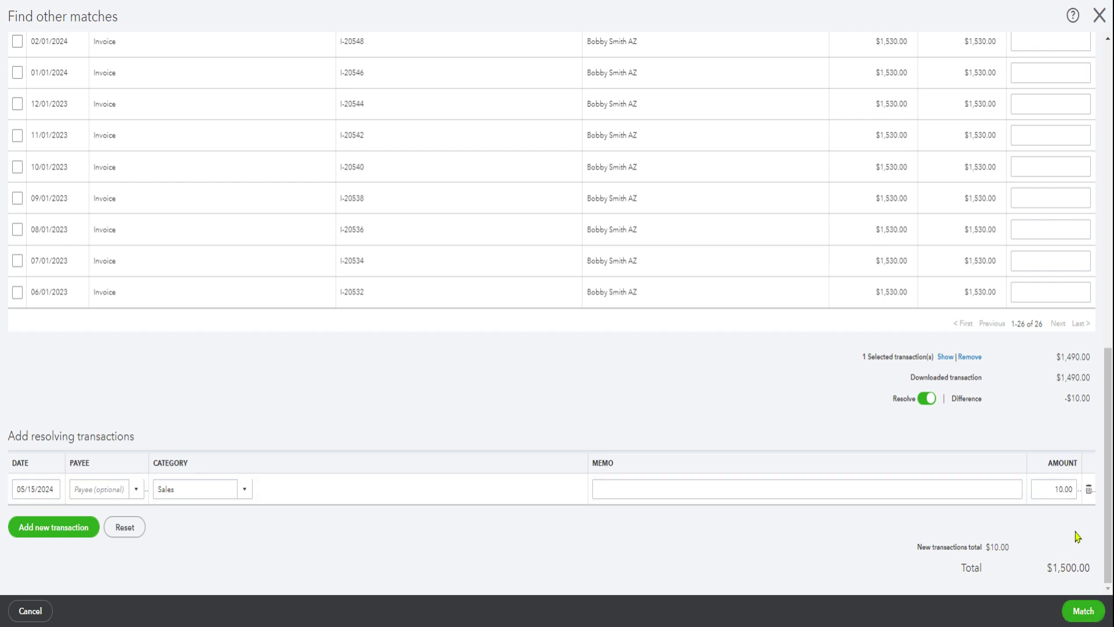
pyautogui.click(1083, 613)
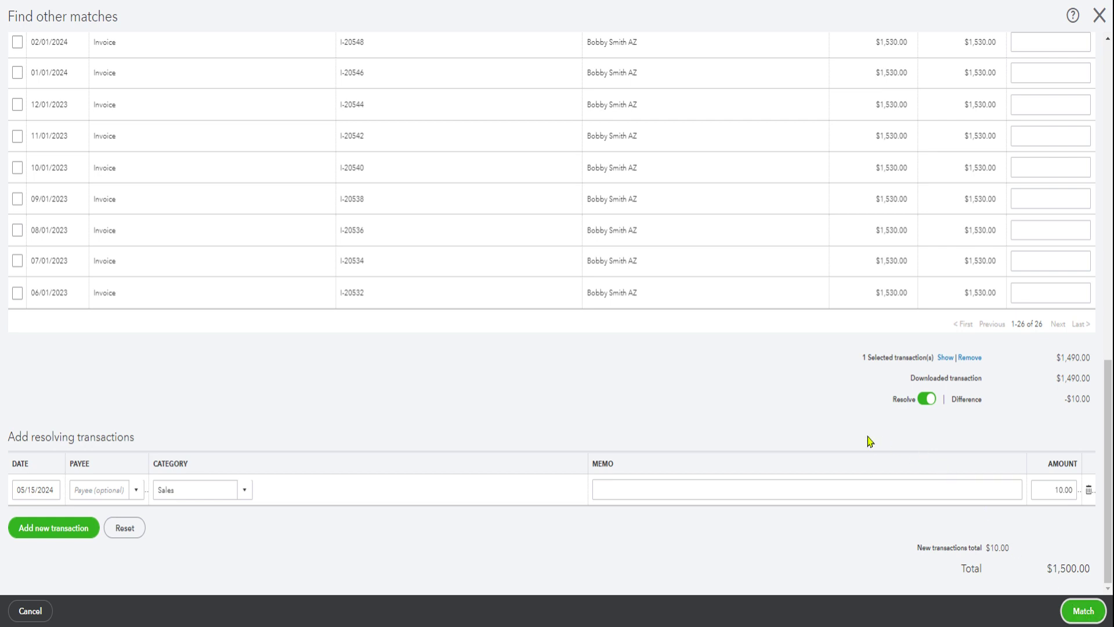
pyautogui.scroll(15, 870, 441)
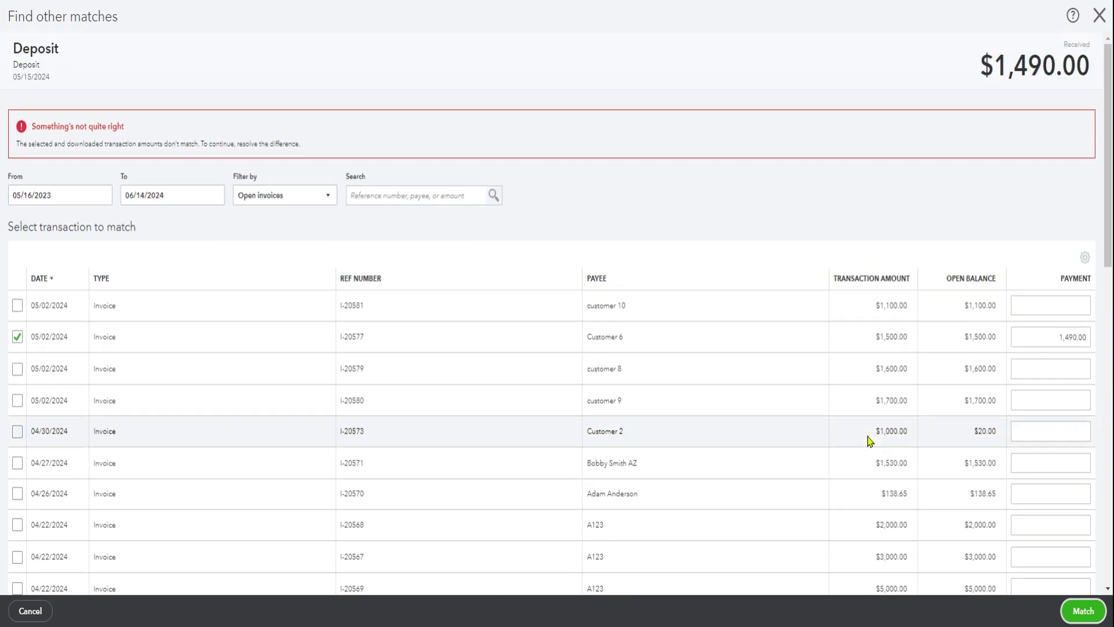
pyautogui.scroll(-8, 870, 441)
pyautogui.scroll(8, 868, 439)
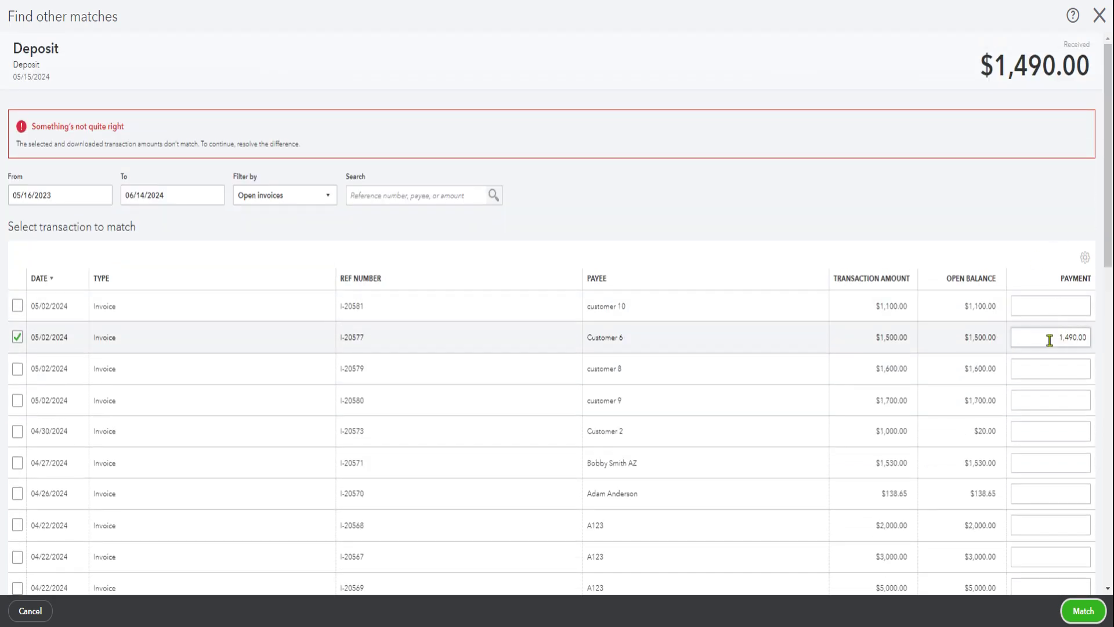
# - Replace the resolving transaction's amount with -10
pyautogui.scroll(-15, 1041, 383)
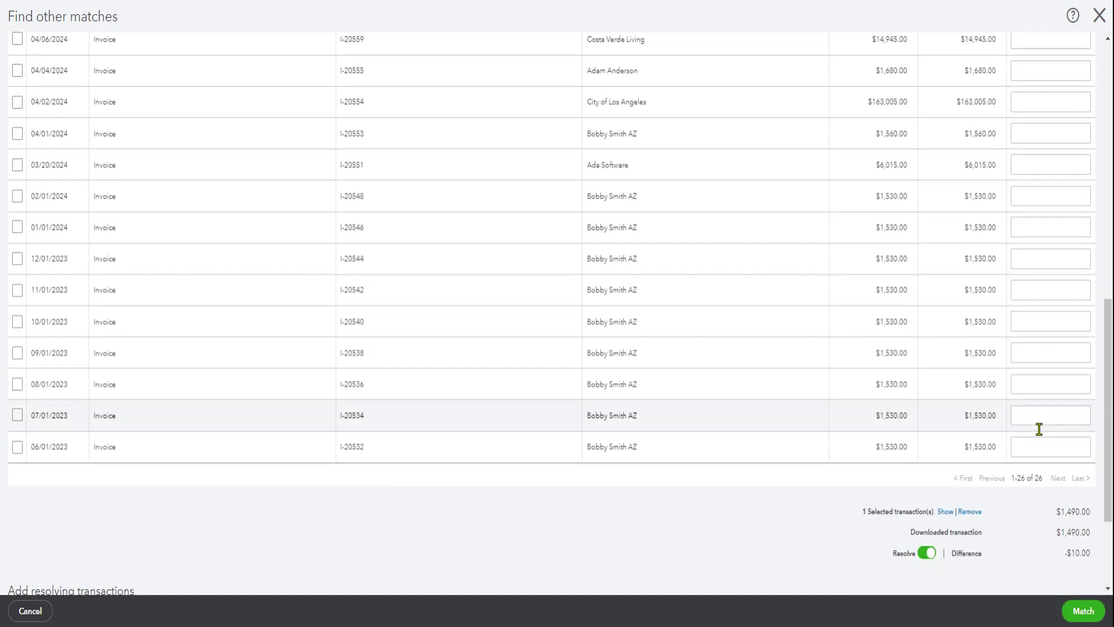
pyautogui.click(1041, 494)
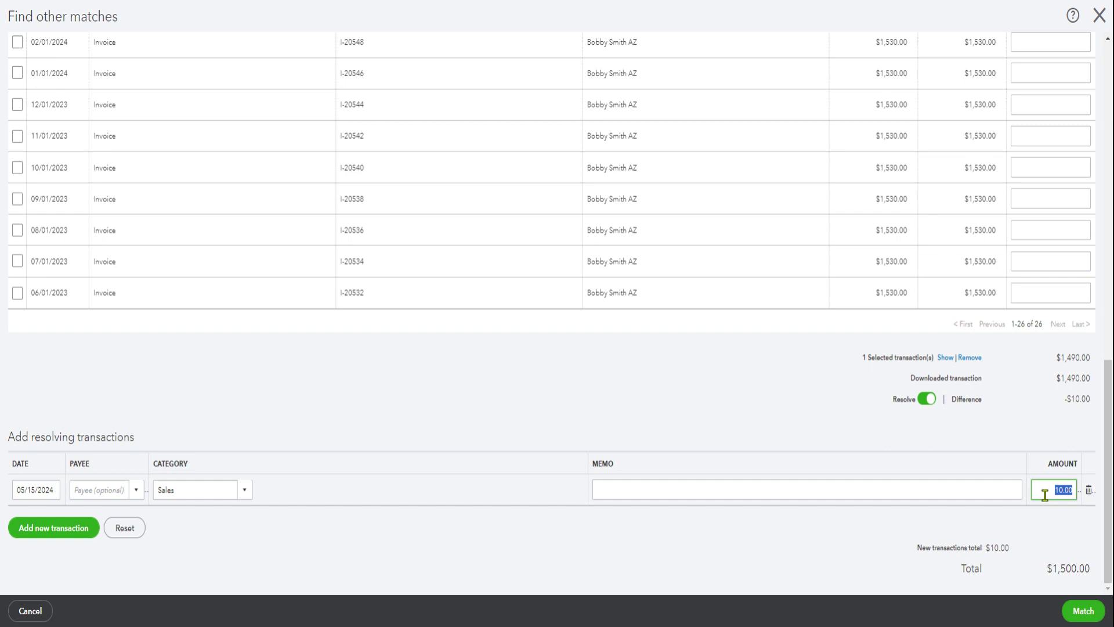
pyautogui.press('BackSpace')
pyautogui.write('-10')
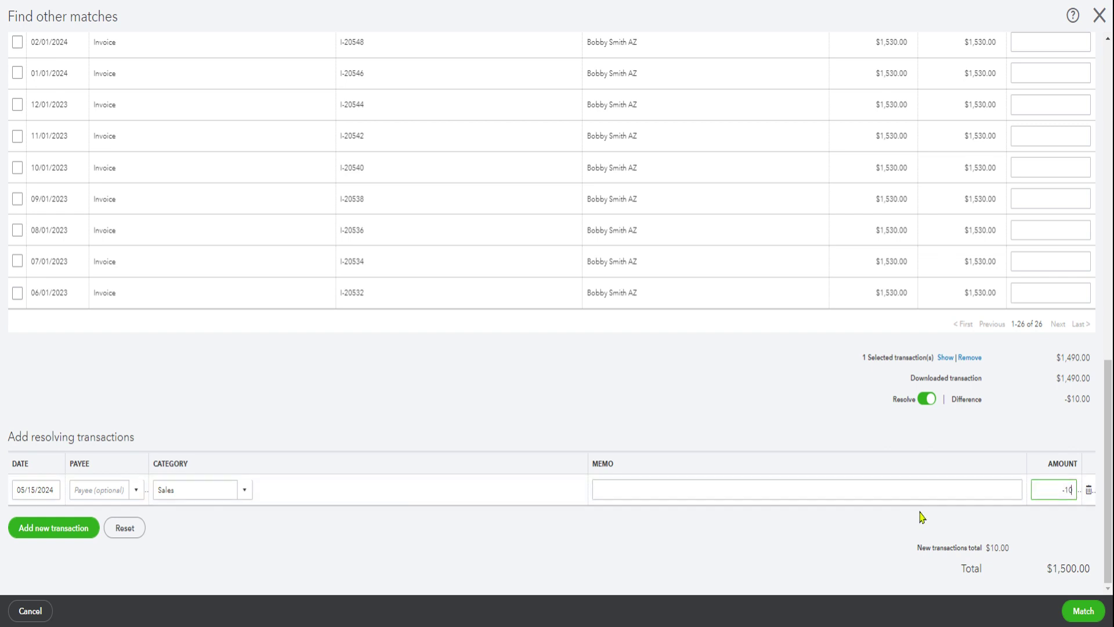
pyautogui.click(863, 549)
# - Set the payment on Customer 6's selected invoice to the full 1,500.00
pyautogui.scroll(2, 920, 496)
pyautogui.scroll(10, 920, 496)
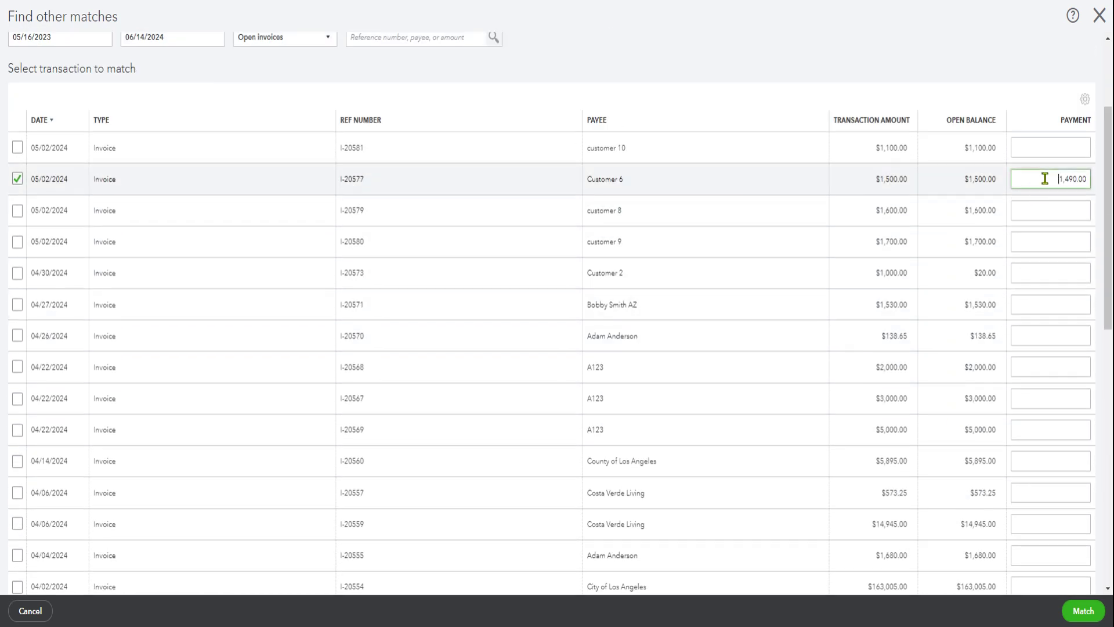
pyautogui.click(1033, 178)
pyautogui.write('1')
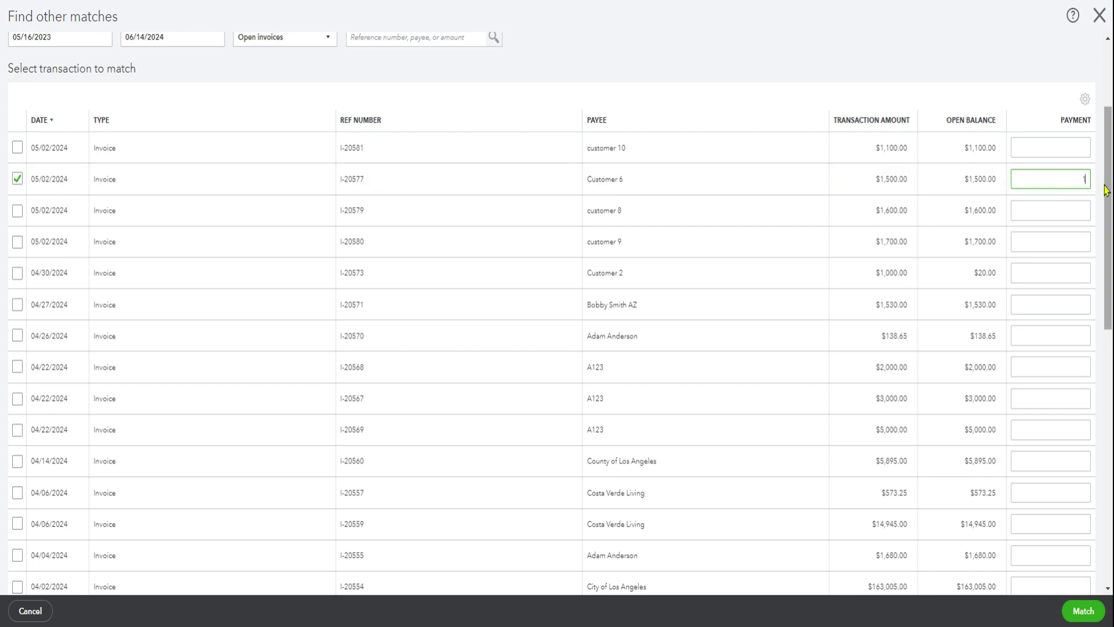
pyautogui.click(772, 93)
pyautogui.scroll(-5, 958, 493)
pyautogui.scroll(-6, 1000, 569)
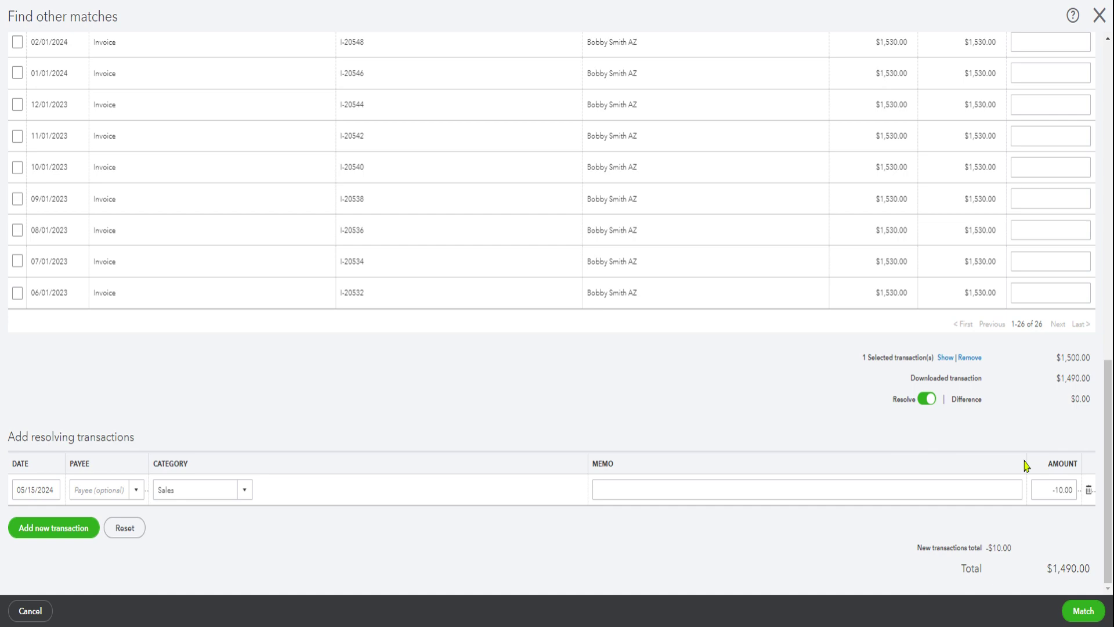
# - Check the invoice payment against the -10.00 resolving transaction and match the $1,490.00 deposit
pyautogui.scroll(5, 1025, 464)
pyautogui.scroll(-5, 1025, 464)
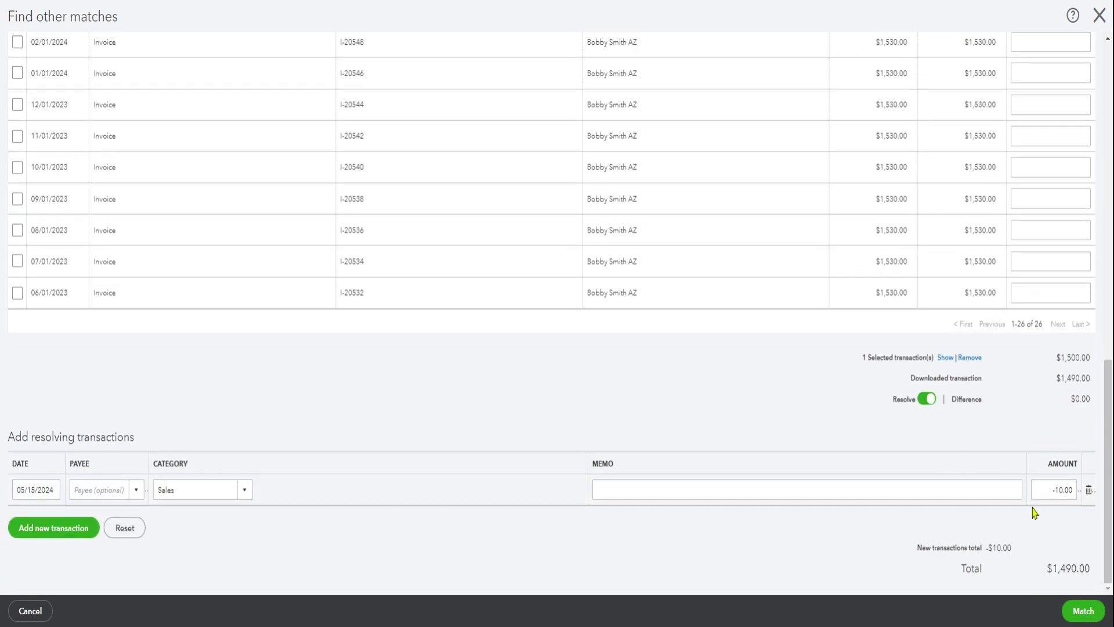
pyautogui.scroll(10, 1032, 488)
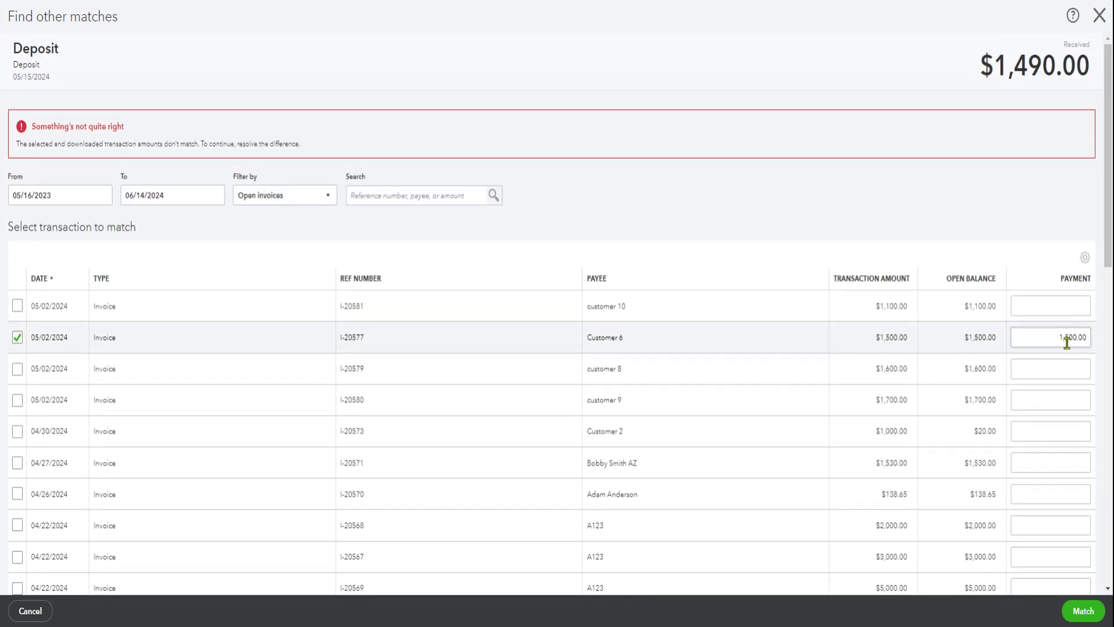
pyautogui.scroll(-10, 1052, 406)
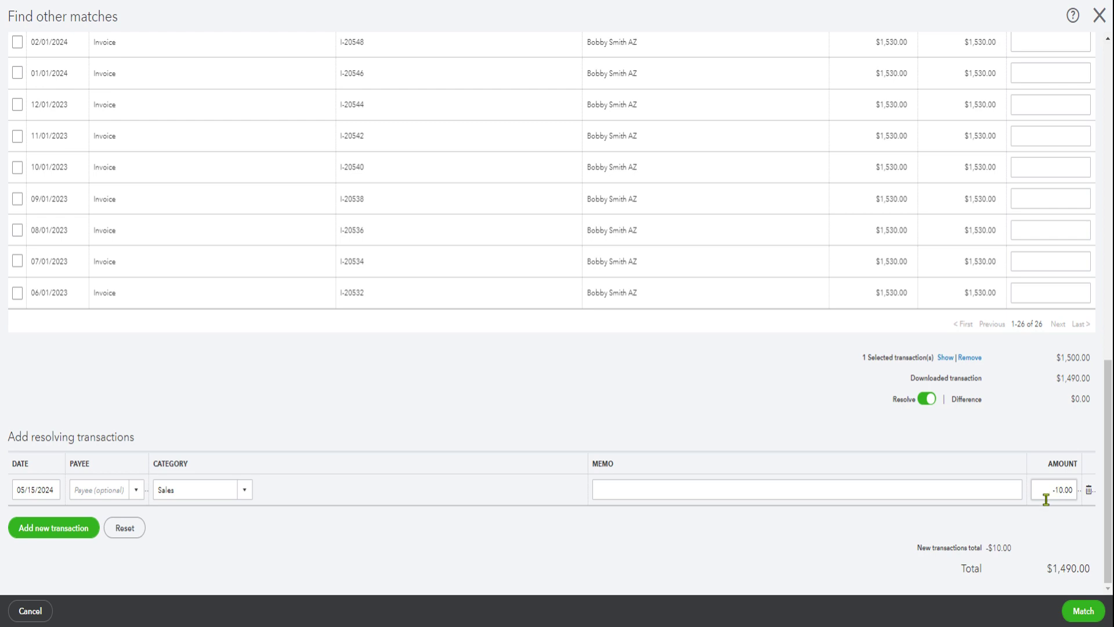
pyautogui.click(1046, 498)
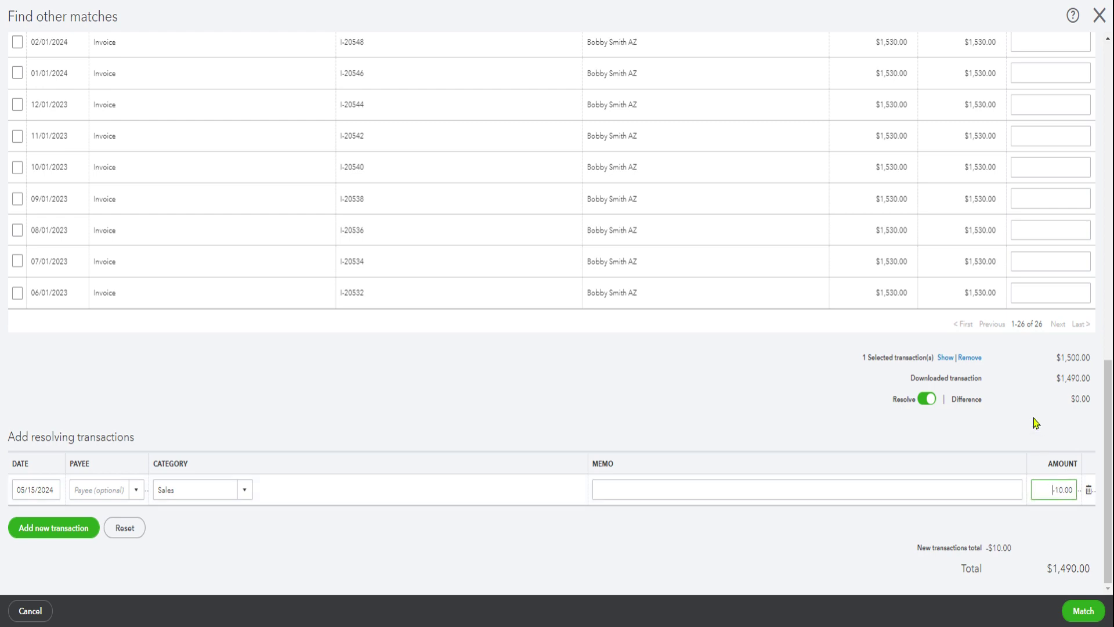
pyautogui.scroll(10, 1034, 419)
pyautogui.moveTo(1042, 173); pyautogui.dragTo(1077, 175)
pyautogui.scroll(-10, 1029, 268)
pyautogui.click(1085, 612)
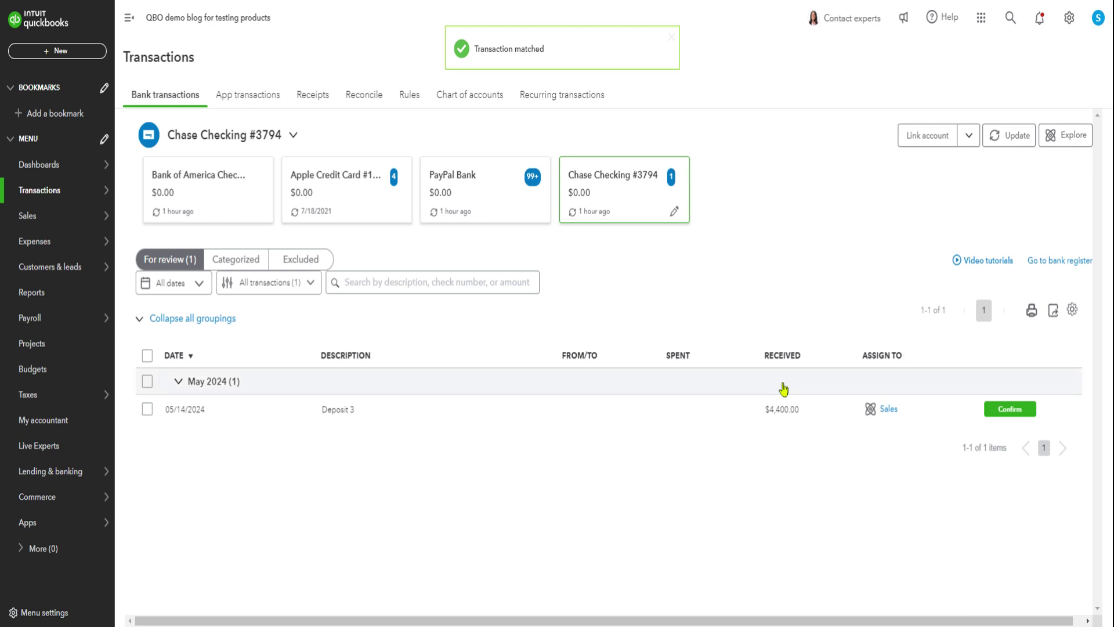
# - Open the $4,400.00 bank deposit from 05/14/2024 and set it to be handled as a match
pyautogui.click(700, 416)
pyautogui.scroll(-1, 671, 423)
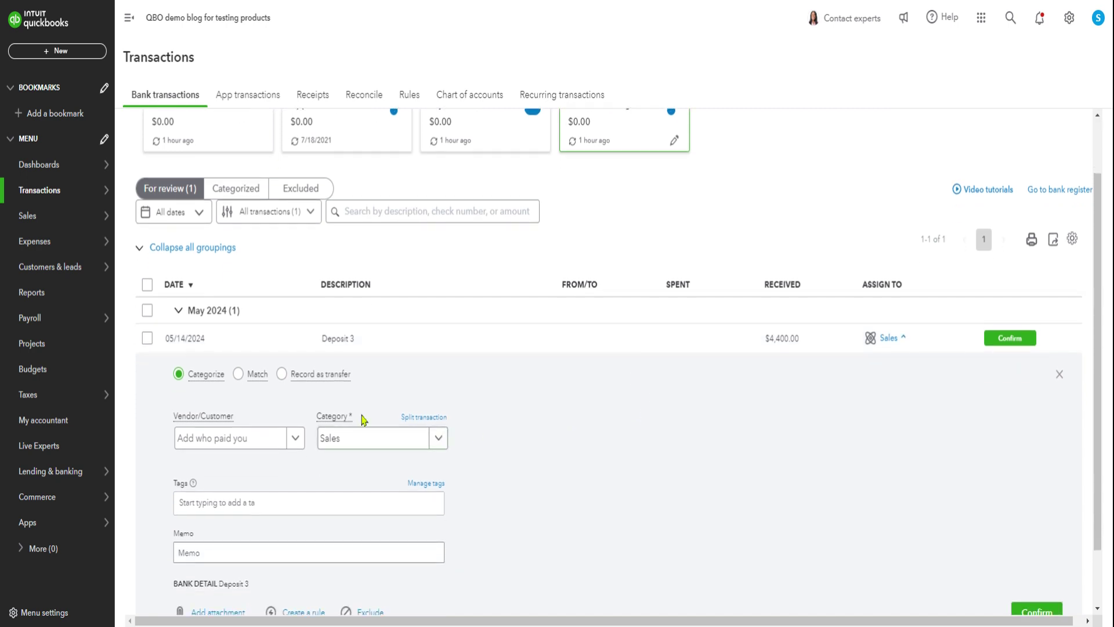
pyautogui.click(238, 376)
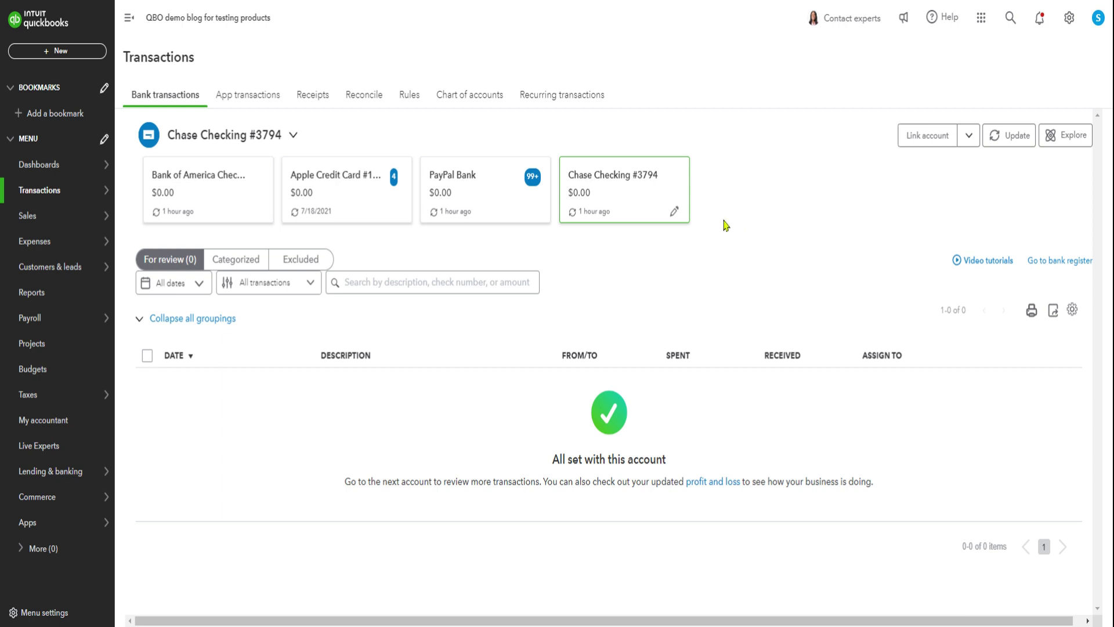
# - Review the sales invoice list, and find customer 1 in the customer list to open the record
pyautogui.moveTo(35, 219)
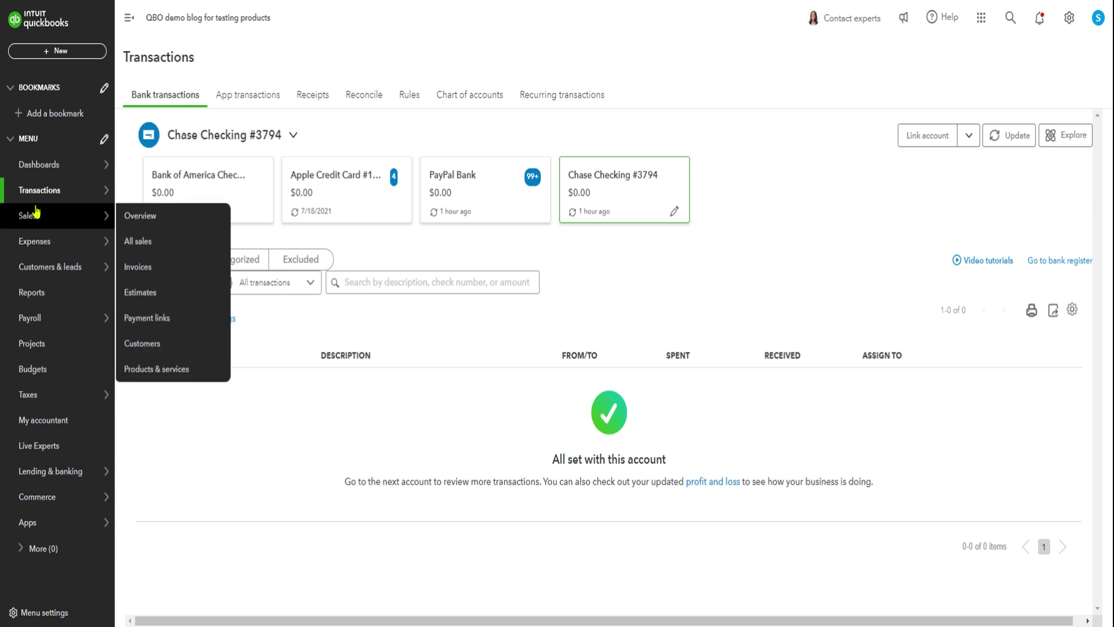
pyautogui.click(137, 272)
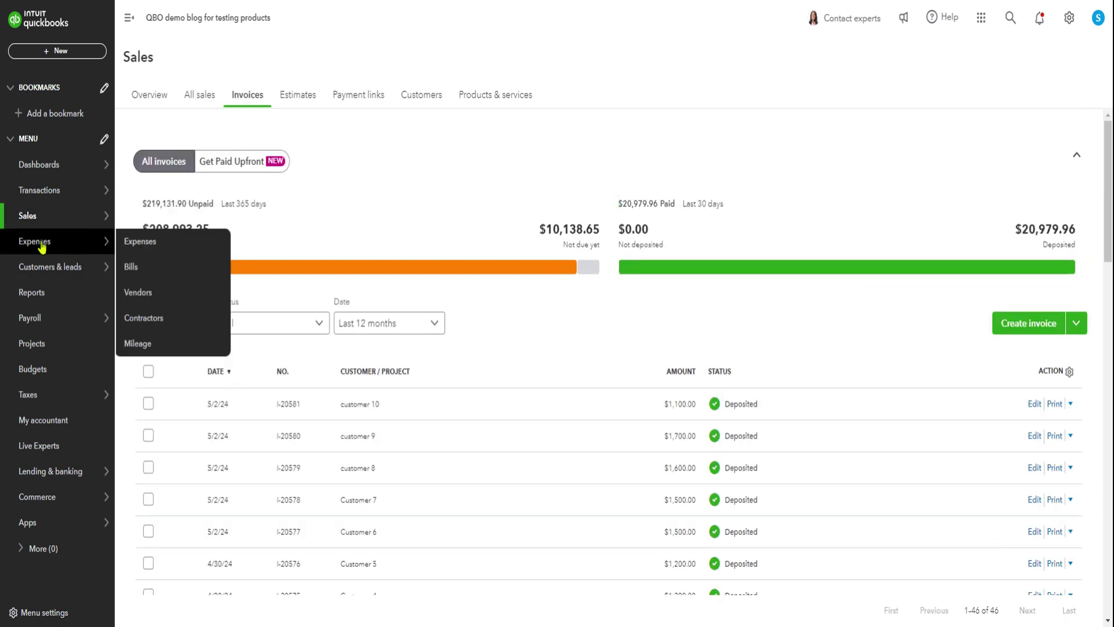
pyautogui.click(423, 97)
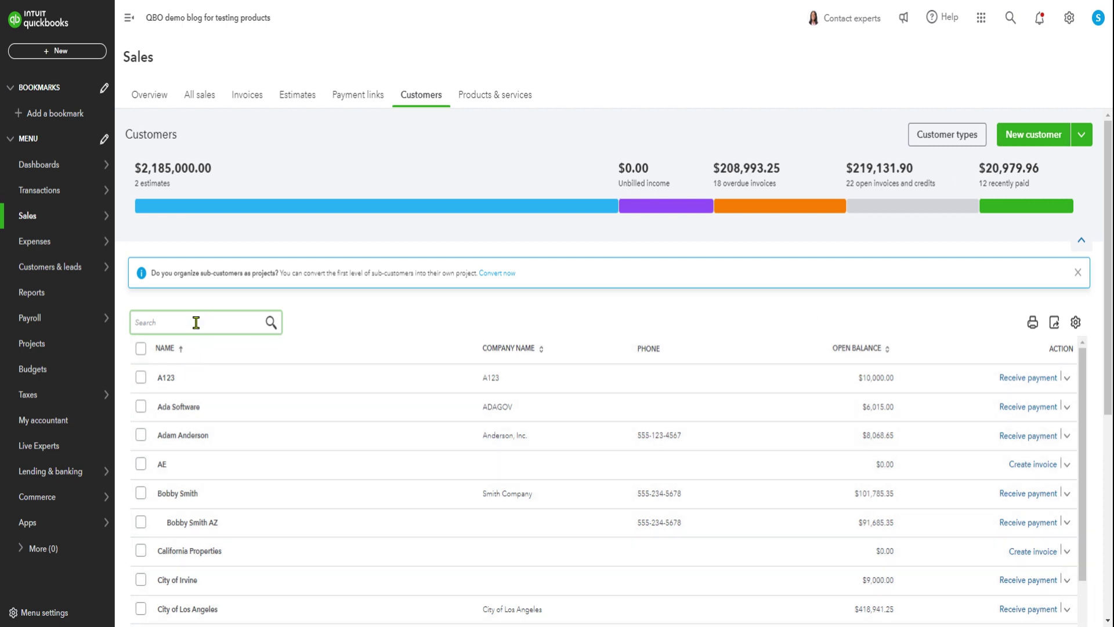
pyautogui.write('omer 1')
pyautogui.click(191, 360)
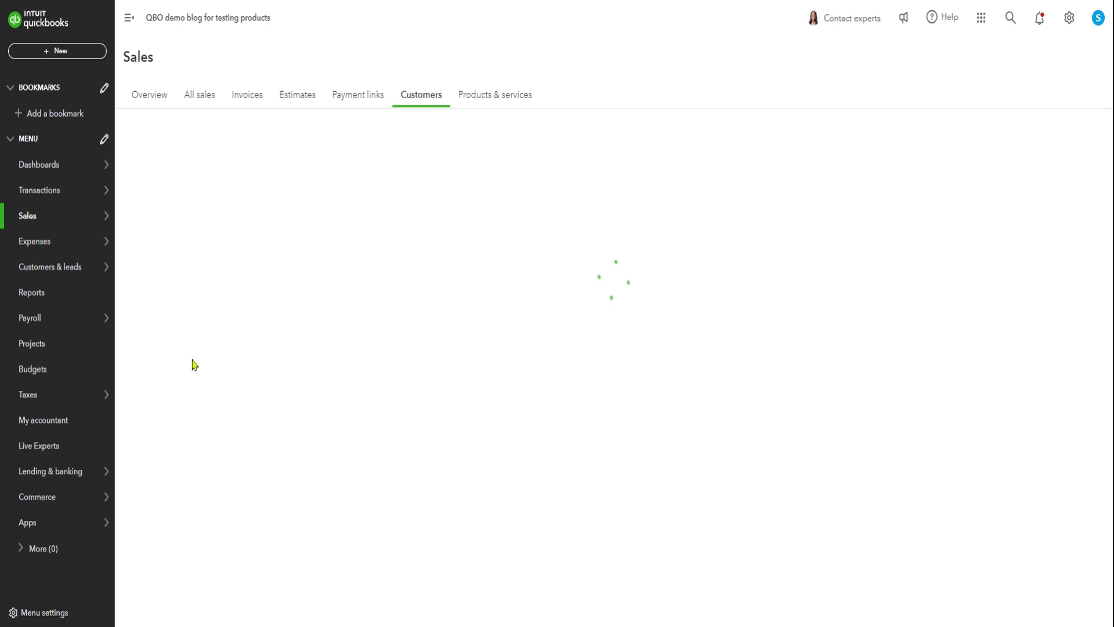